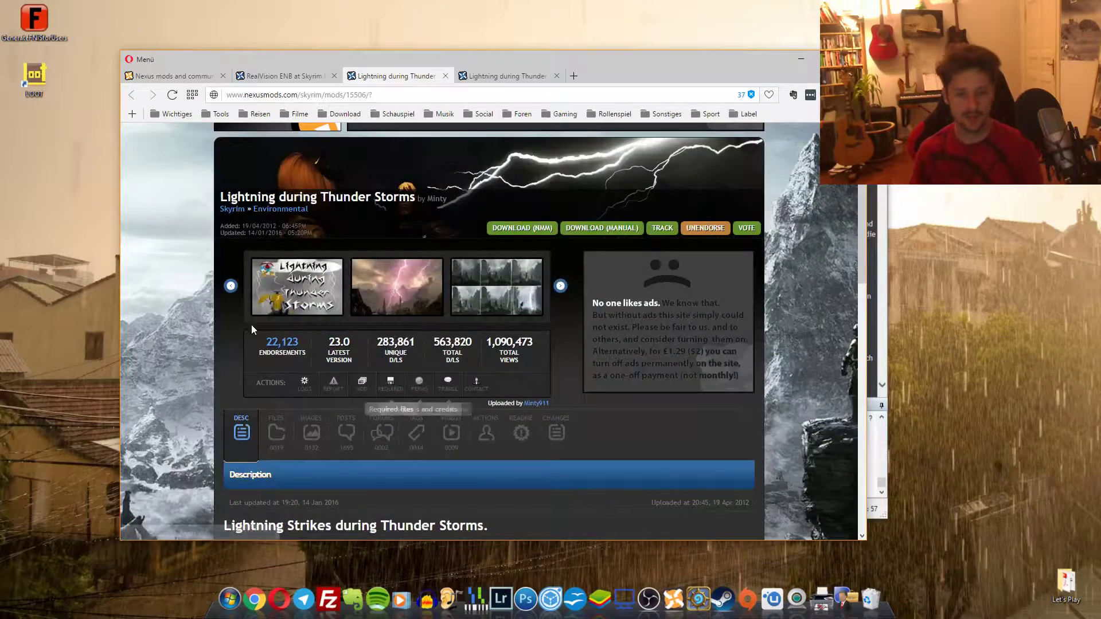
Open the files of Lightning during Thunder Storms and download the main file MintyLightningModV23 with the manager.
left_click(276, 317)
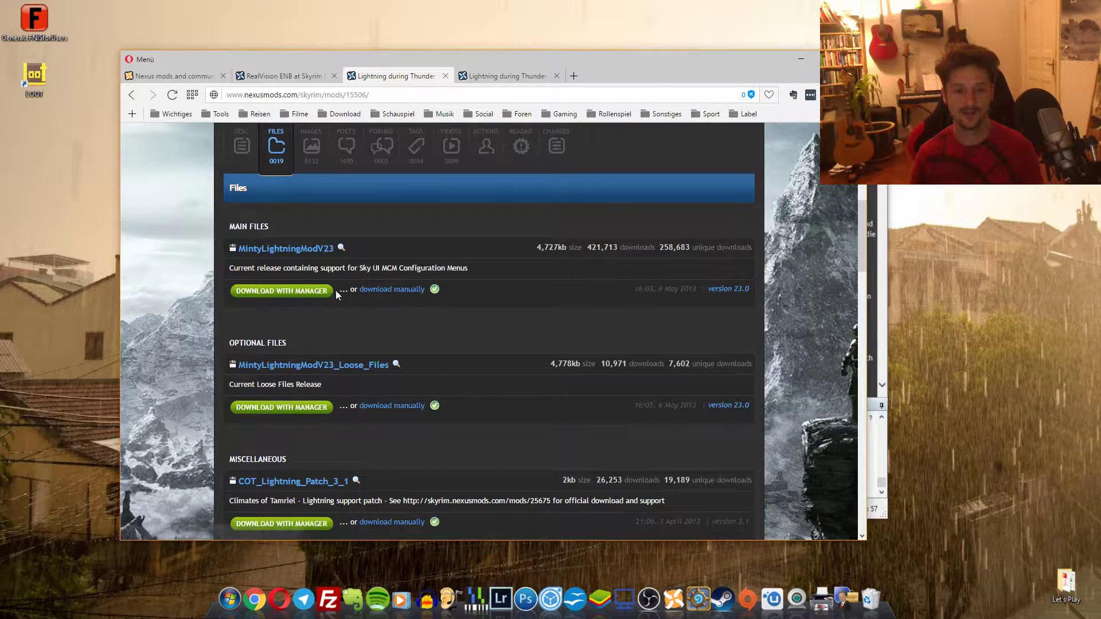
left_click(304, 292)
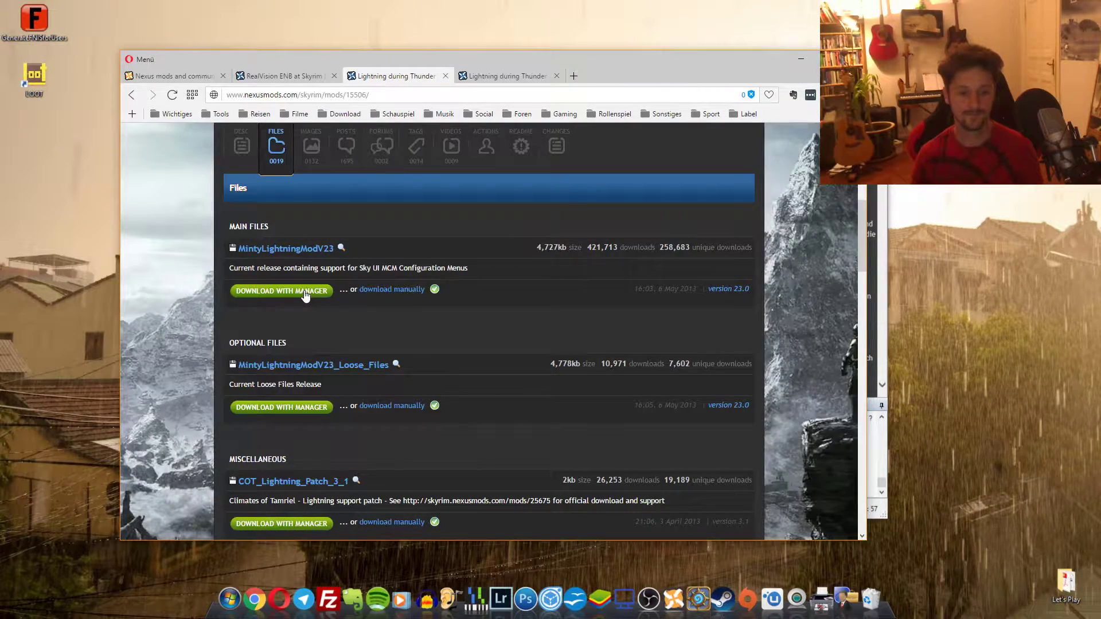
scroll(319, 329, "down", 2)
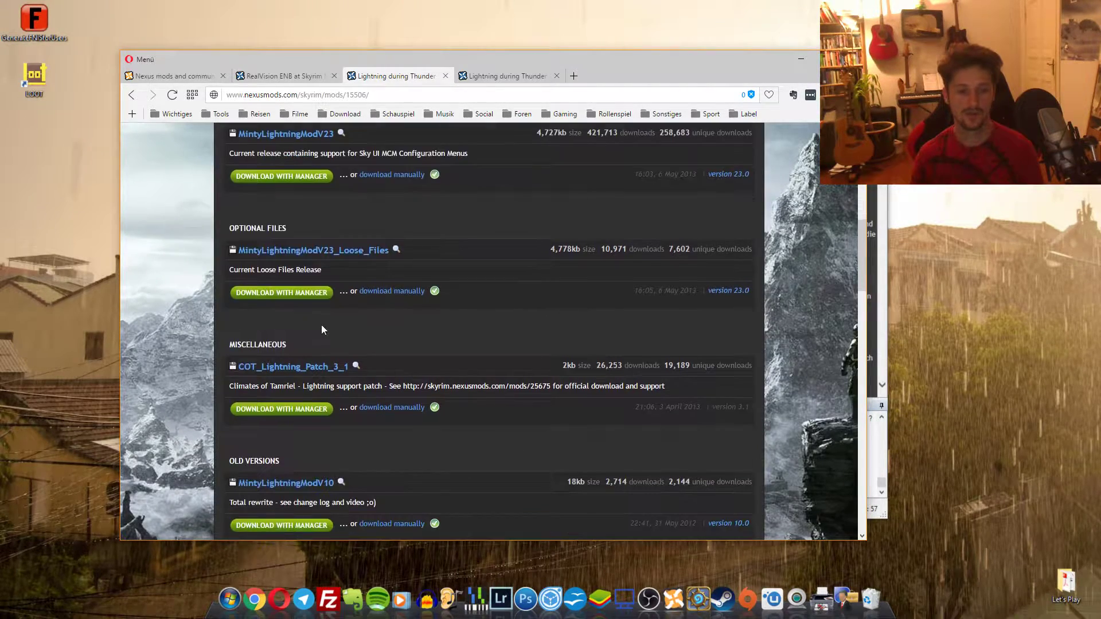
Compare the files on the Climates of Tamriel patch page with the main mod's miscellaneous patch, and close the patch page.
left_click(505, 75)
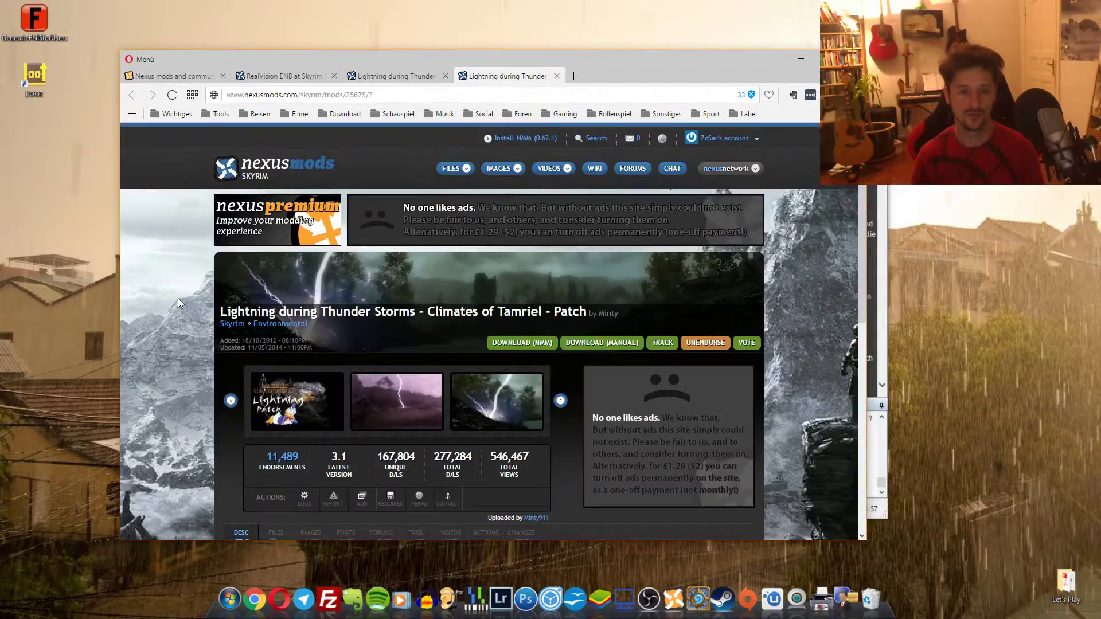
scroll(174, 297, "down", 8)
scroll(177, 291, "up", 4)
left_click(285, 258)
scroll(142, 297, "down", 3)
scroll(143, 297, "down", 1)
left_click(404, 75)
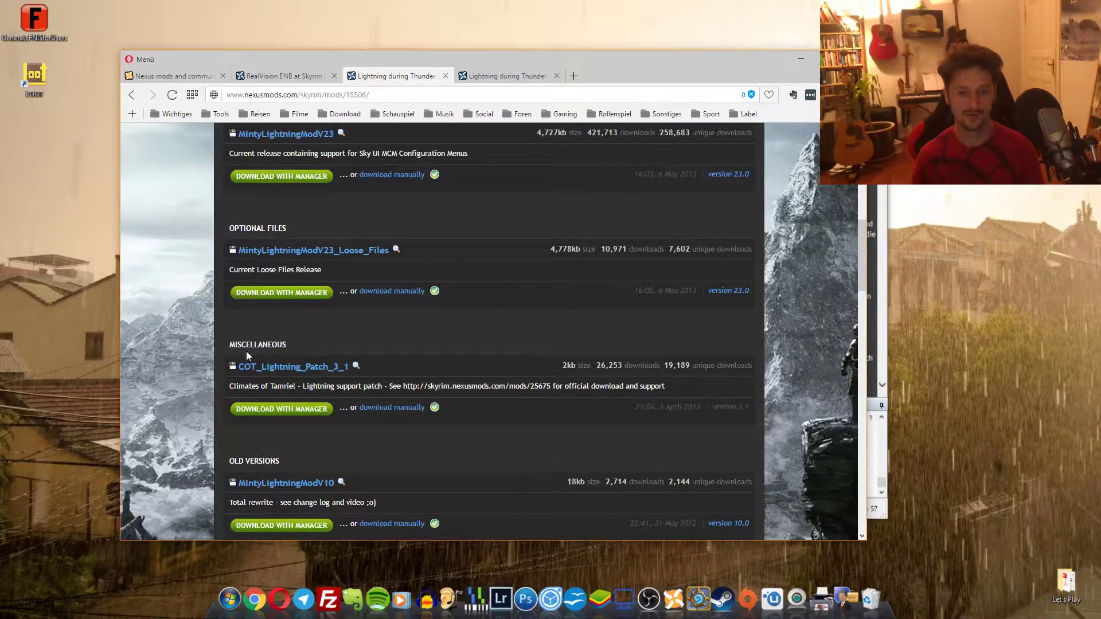
left_click(500, 74)
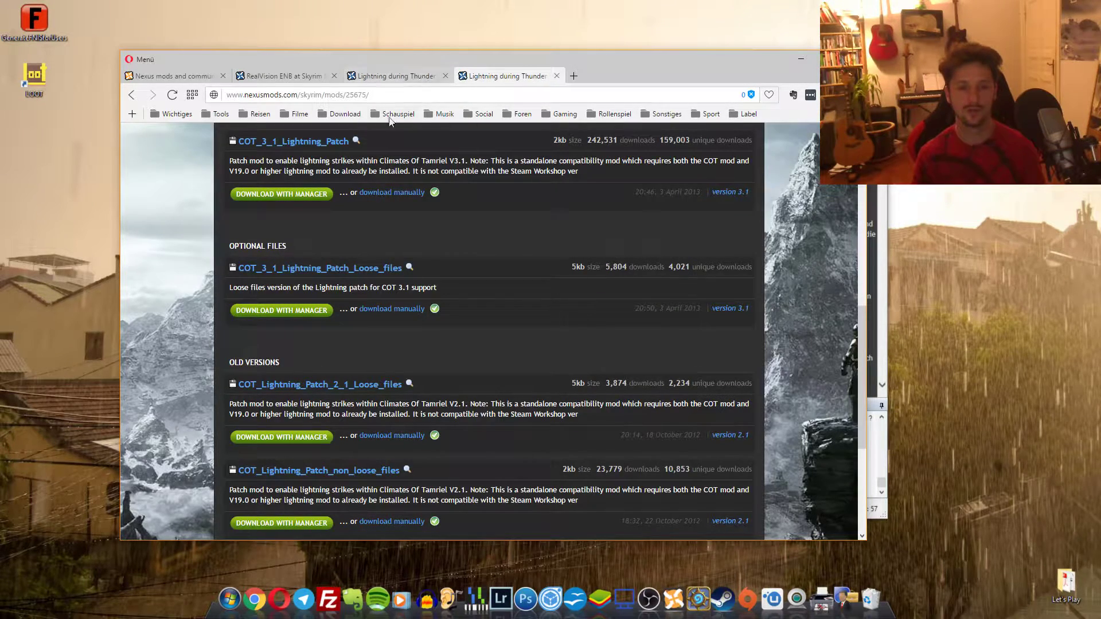
left_click(557, 76)
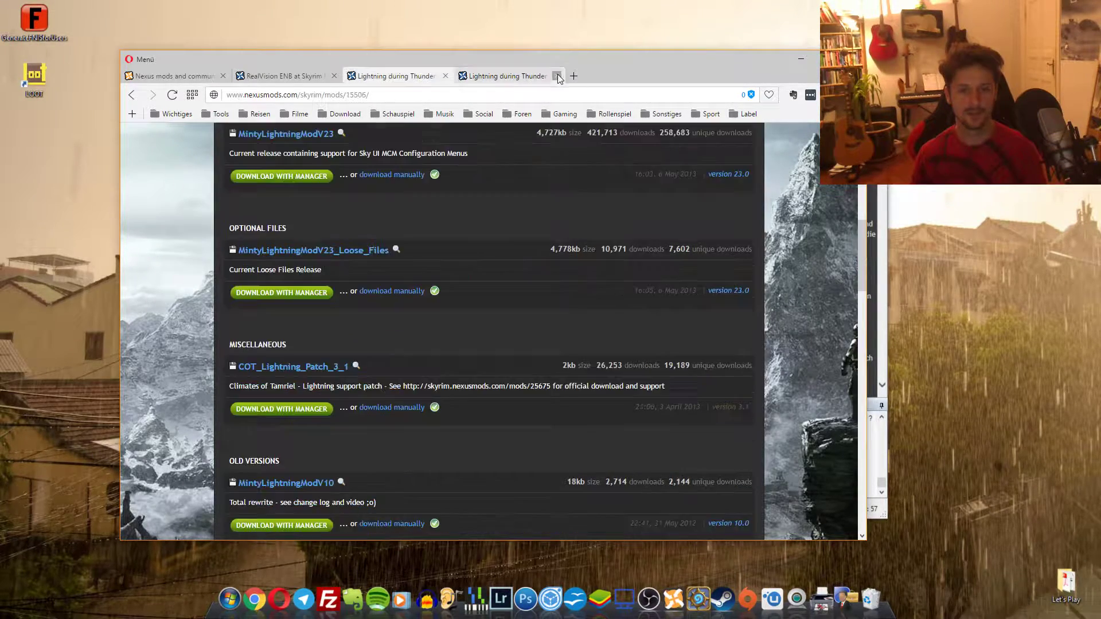
Download the miscellaneous file COT_Lightning_Patch_3_1 with the manager, close the mod page and switch to Nexus Mod Manager.
scroll(167, 258, "down", 2)
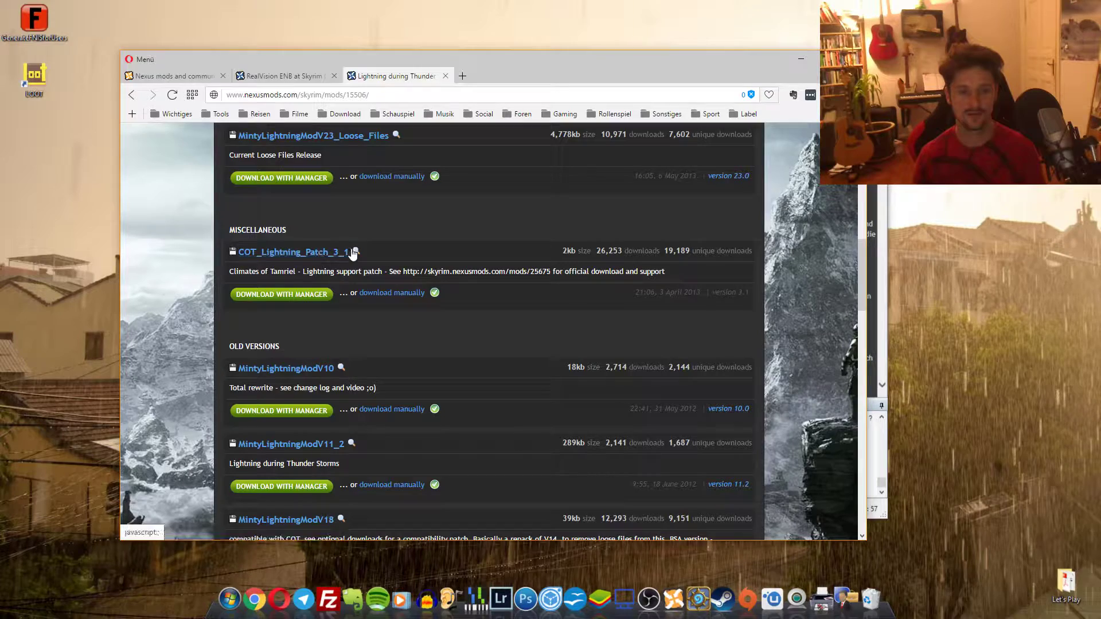
left_click(295, 302)
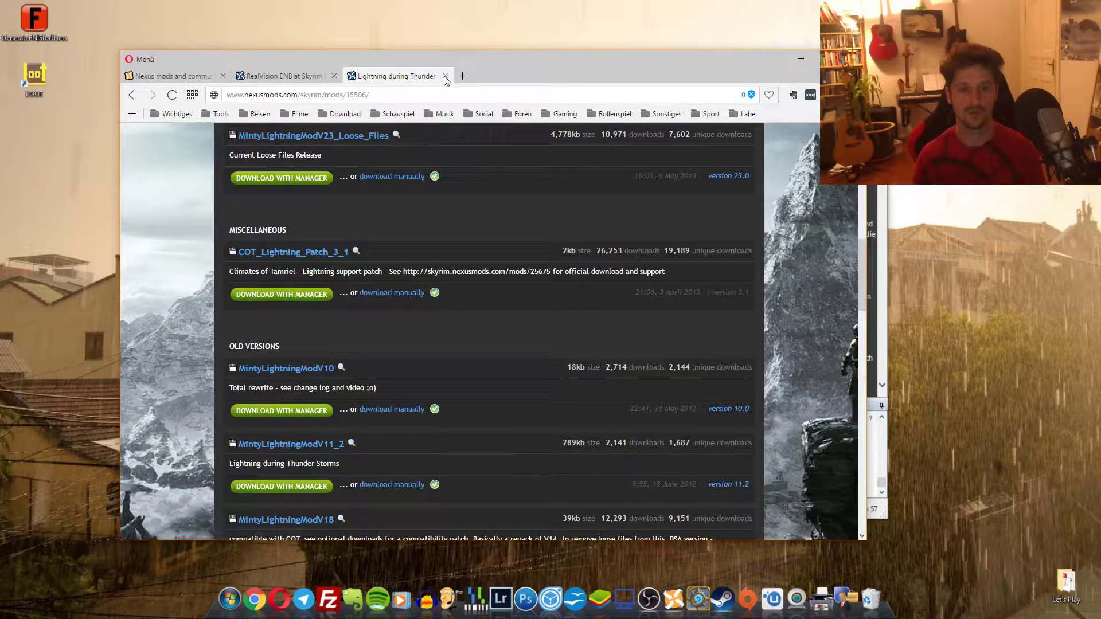
left_click(445, 76)
left_click(801, 59)
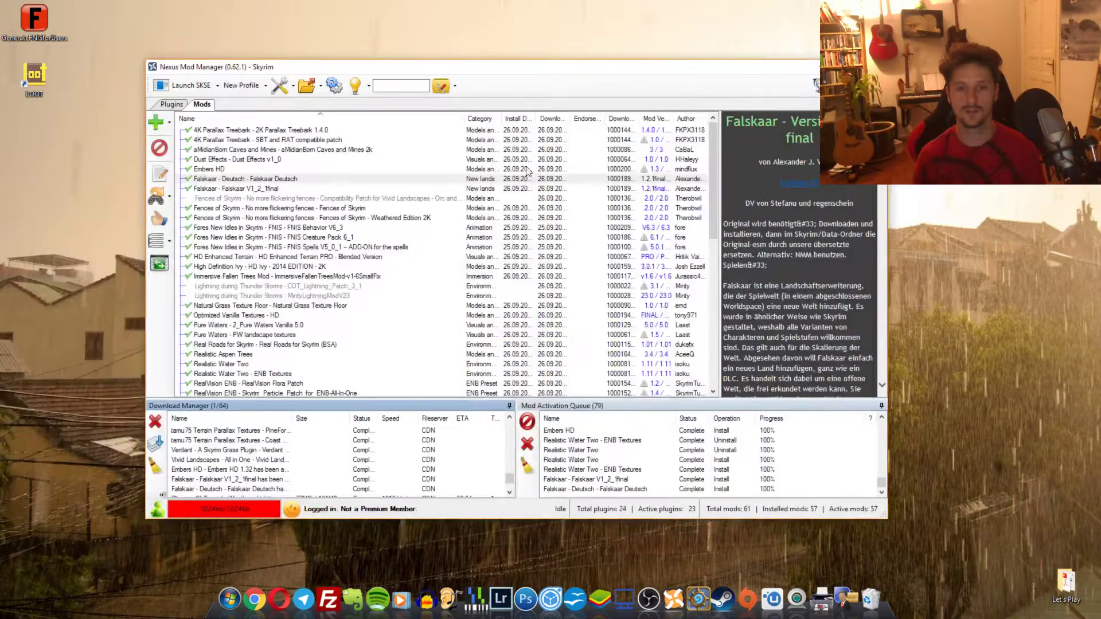
Start installing the Climates Of Tamriel-V mod and enlarge its options form.
left_click_drag(516, 69, 530, 58)
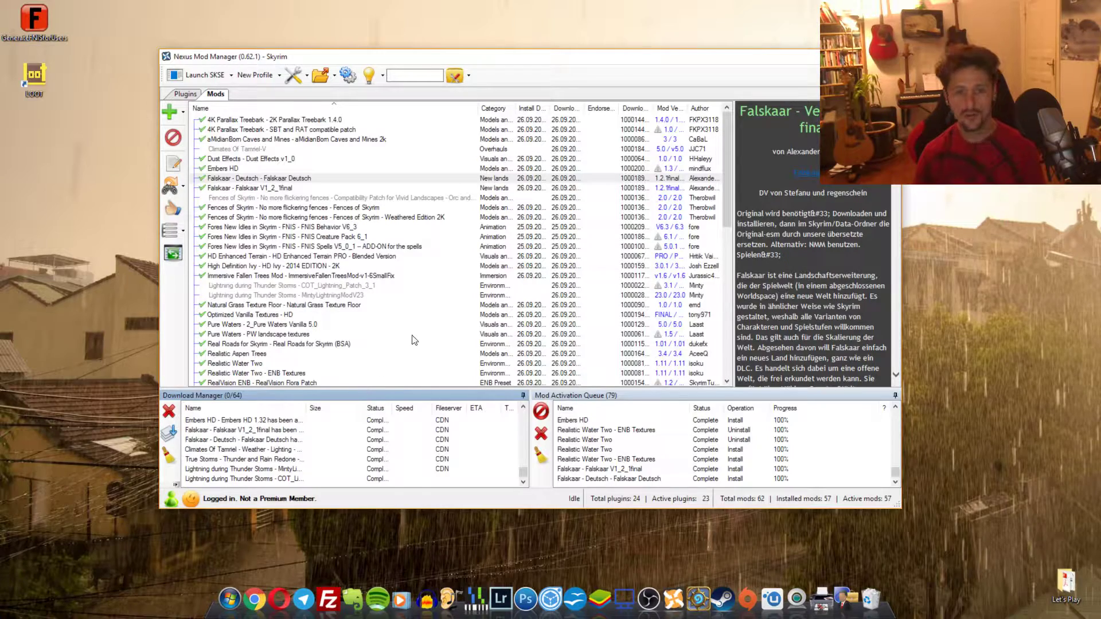
left_click(277, 149)
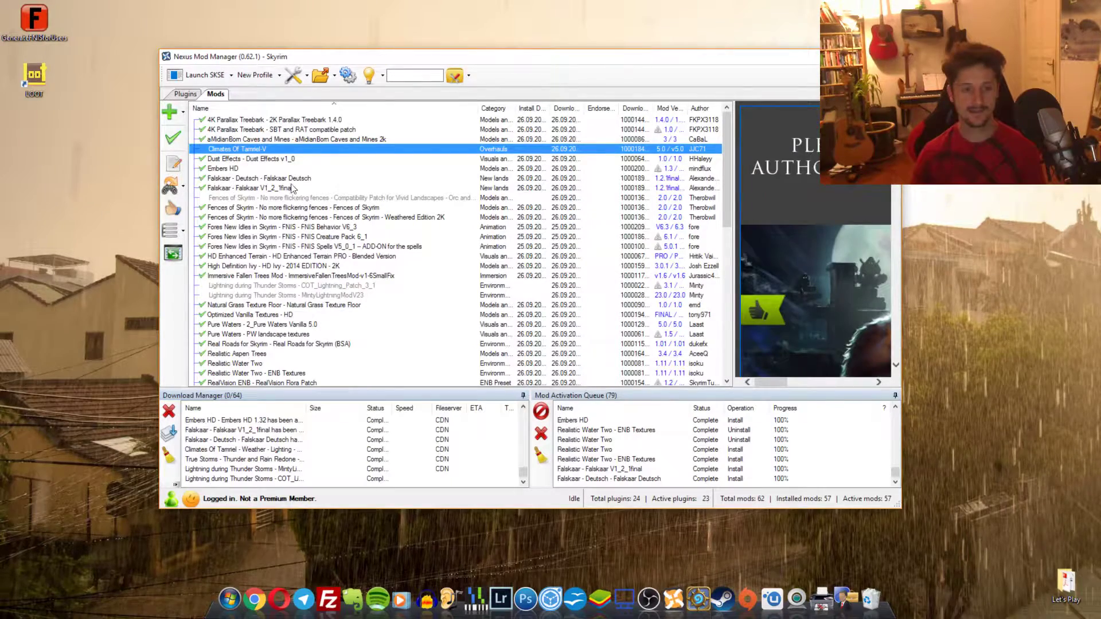
double_click(250, 150)
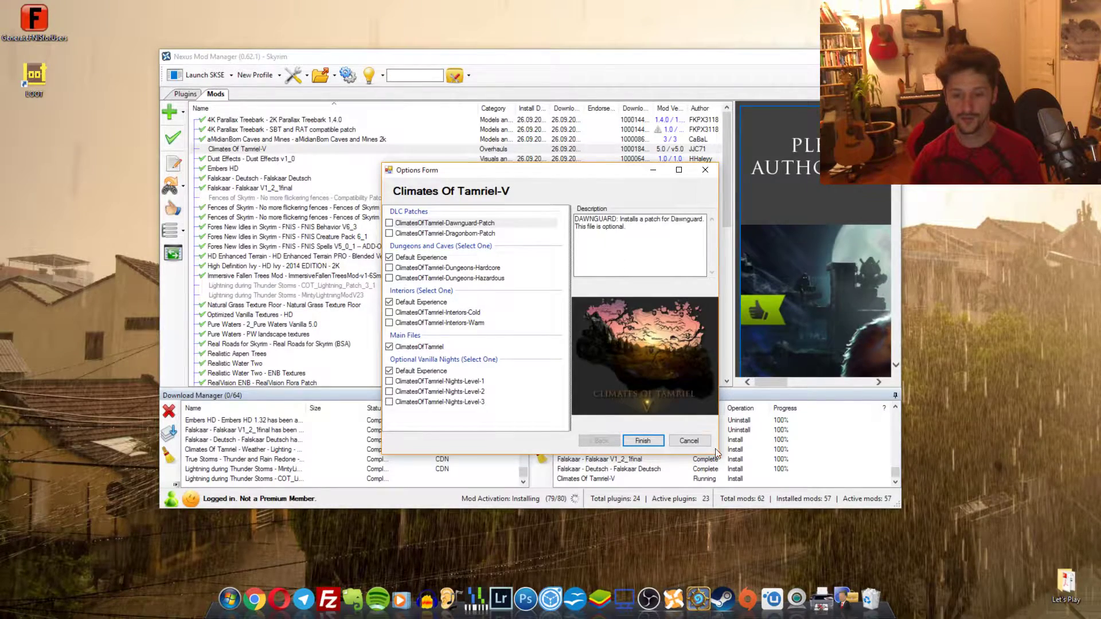
left_click_drag(717, 453, 866, 508)
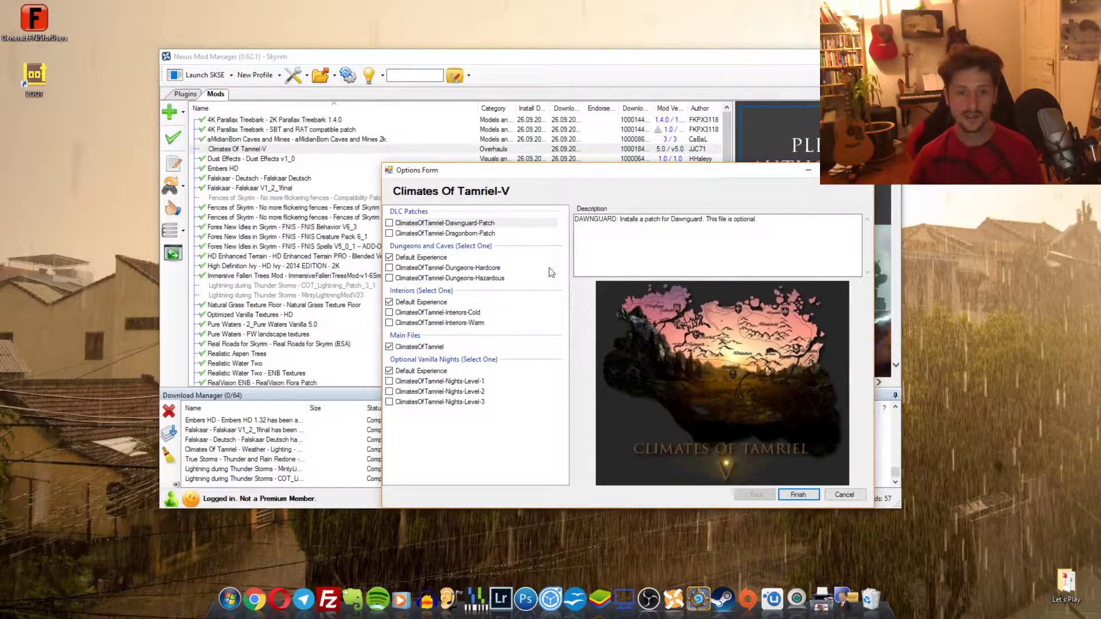
Review the DLC patch, dungeon, interior and main file options, selecting ClimatesOfTamriel-Interiors-Warm for the interiors.
left_click(475, 234)
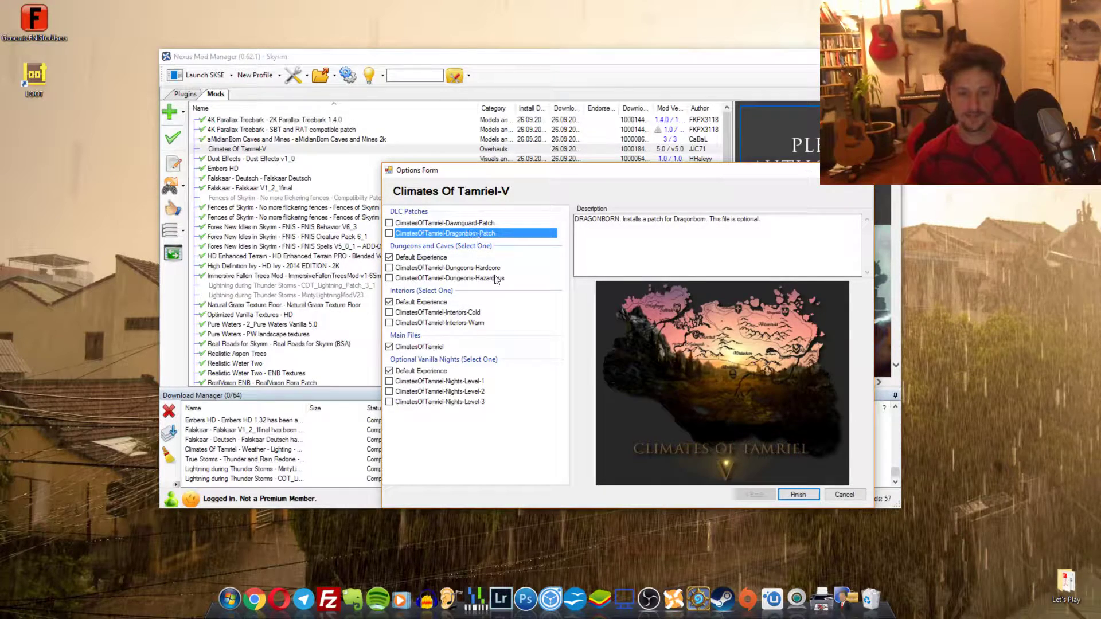
left_click(439, 258)
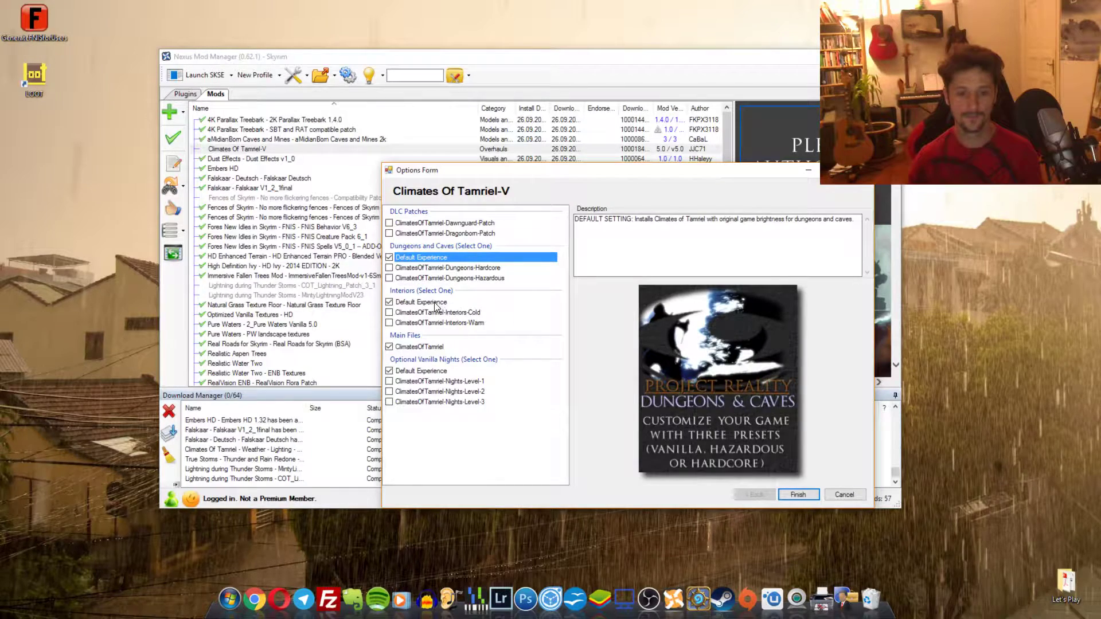
left_click(433, 303)
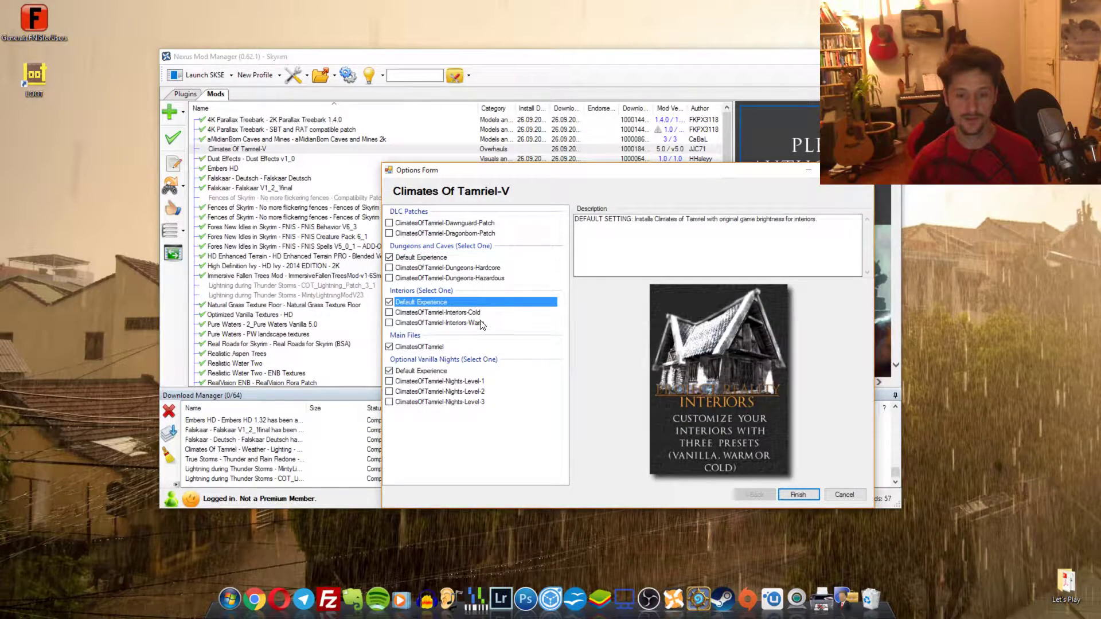
left_click(482, 323)
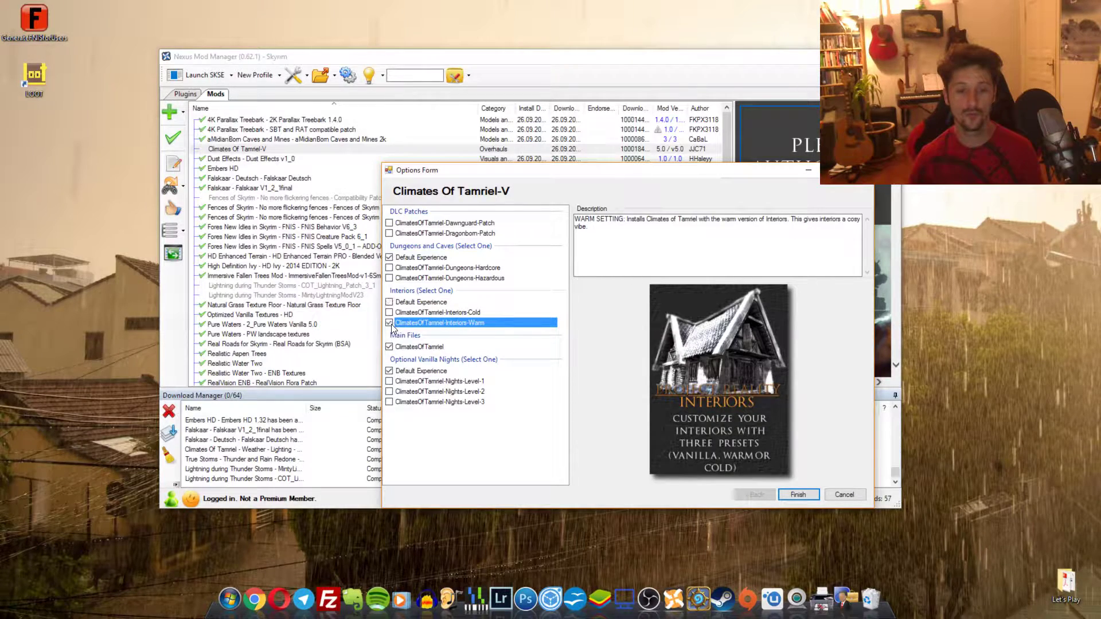
left_click(441, 348)
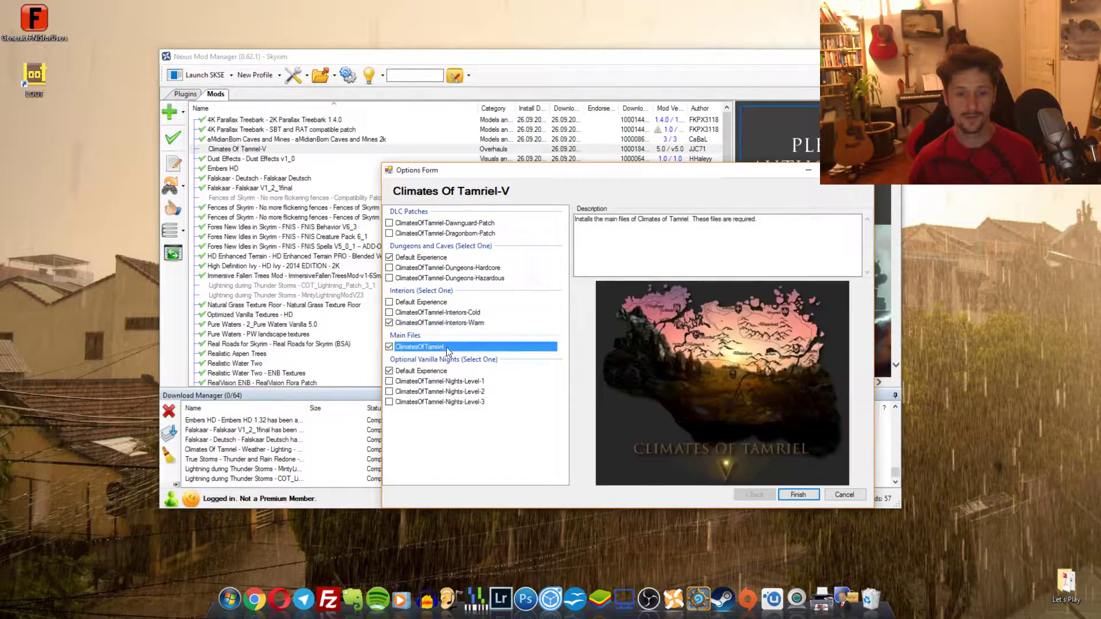
Compare the previews of the optional vanilla nights and select ClimatesOfTamriel-Nights-Level-1.
left_click(448, 371)
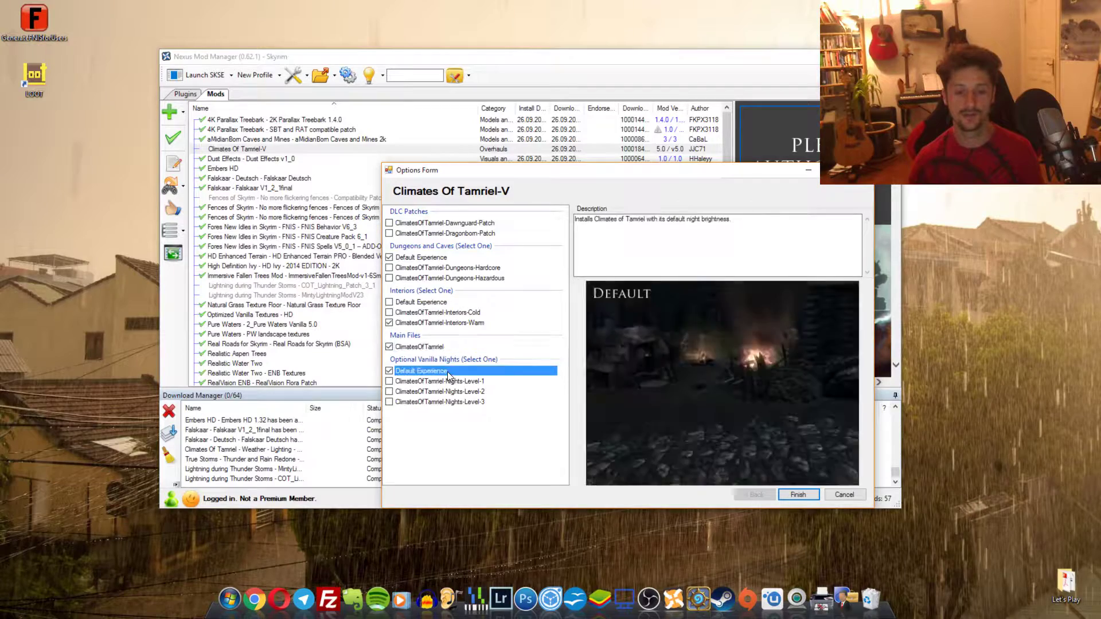
left_click(458, 381)
left_click(454, 392)
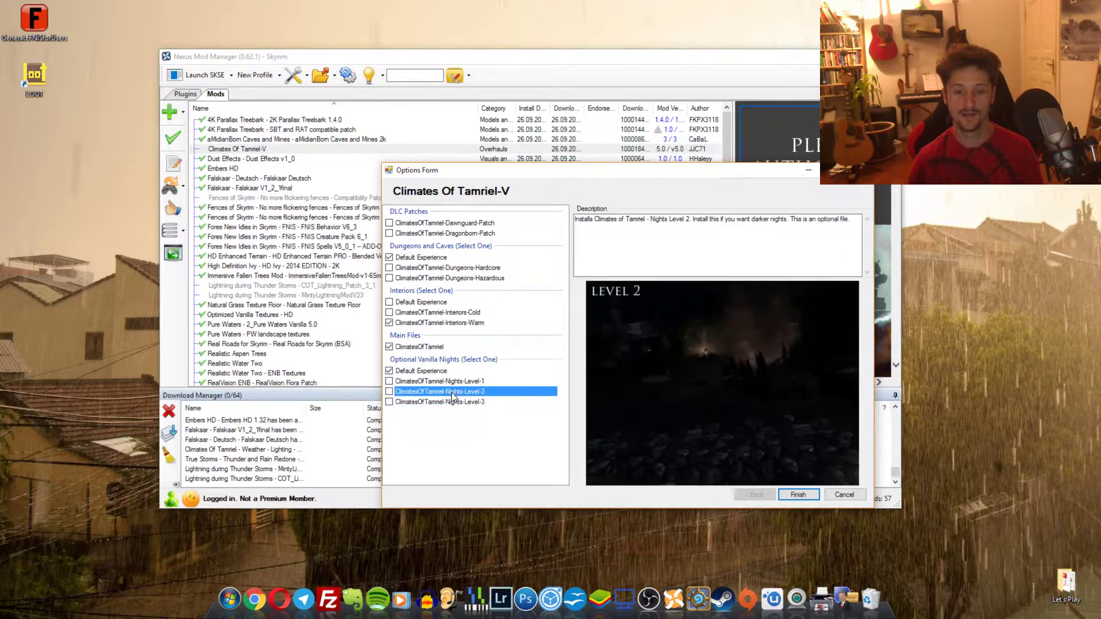
left_click(442, 381)
left_click(442, 371)
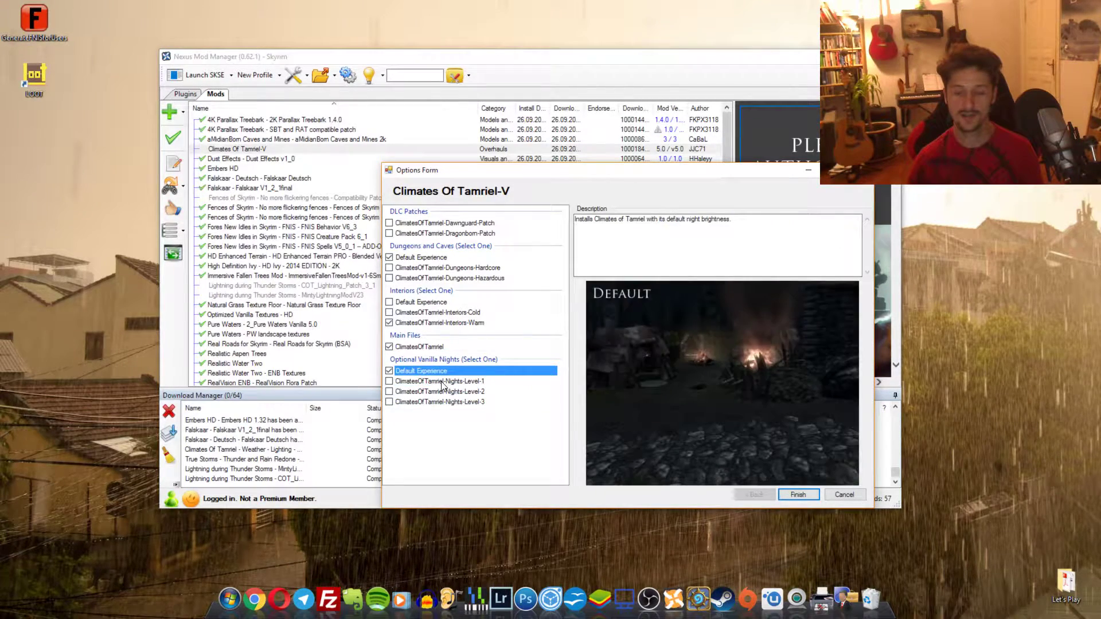
left_click(456, 382)
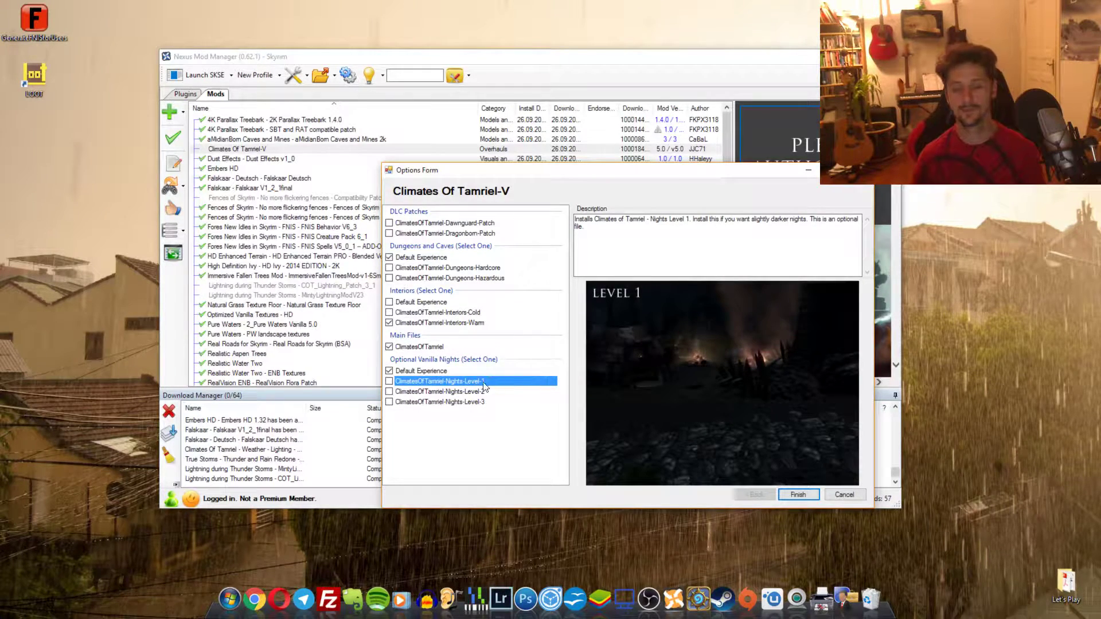
left_click(389, 381)
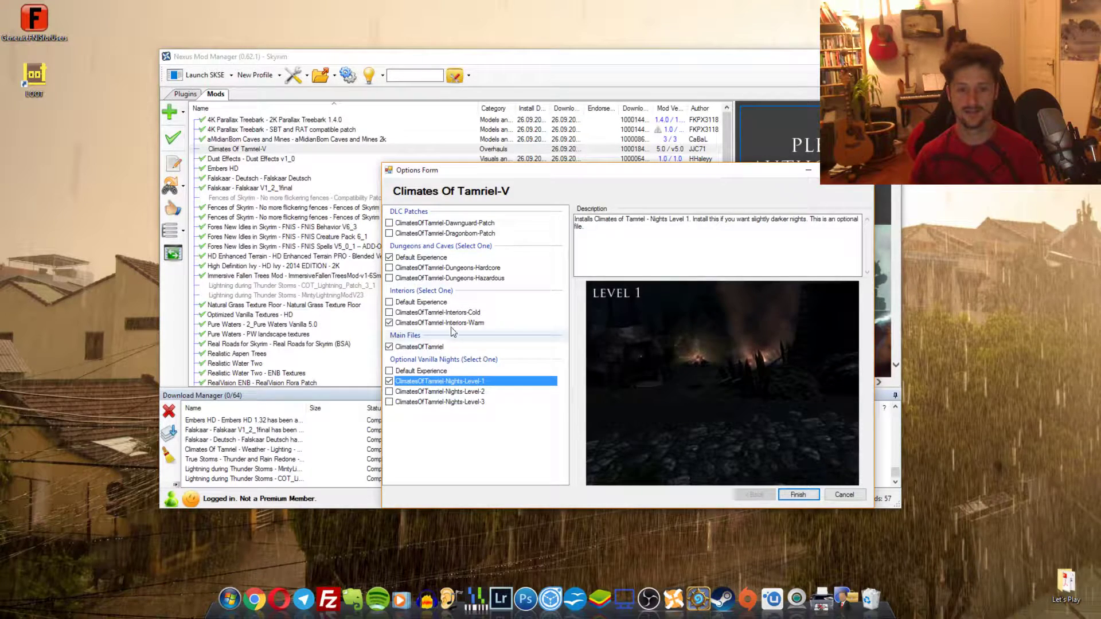
Preview the darker Level 2 and Level 3 nights, keep Level 1, and finish the Climates Of Tamriel-V installation.
left_click(481, 395)
left_click(480, 401)
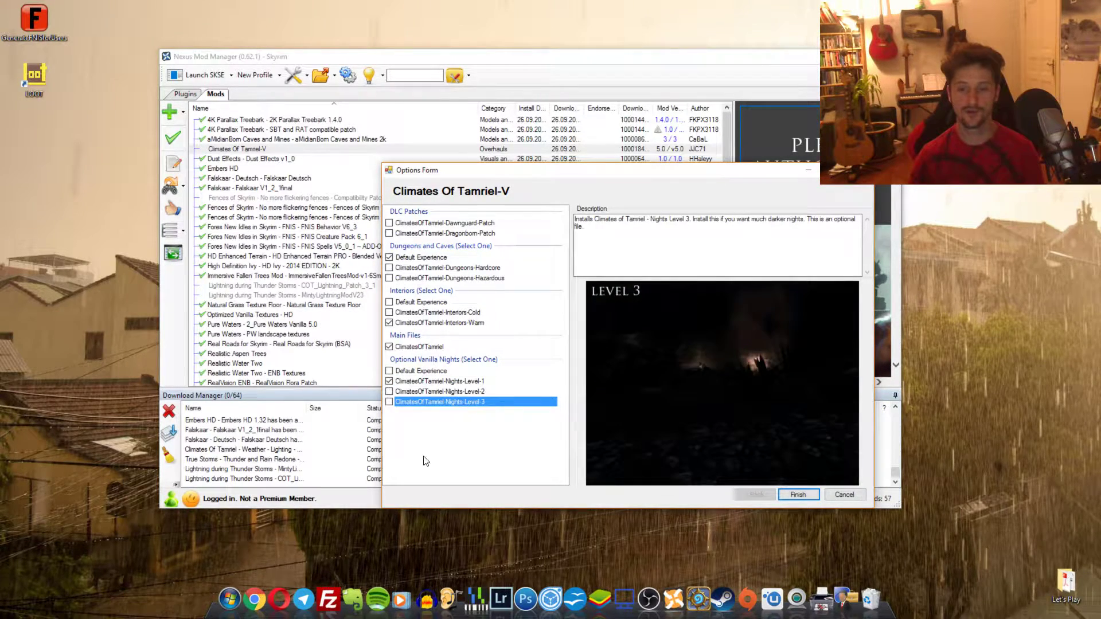
left_click(451, 383)
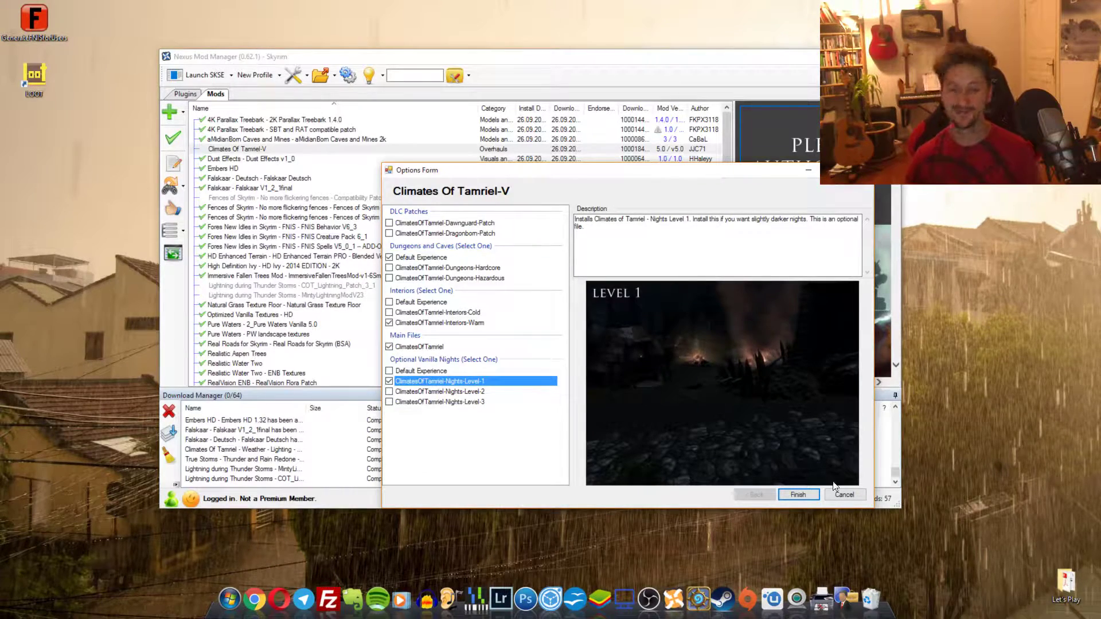
left_click(796, 495)
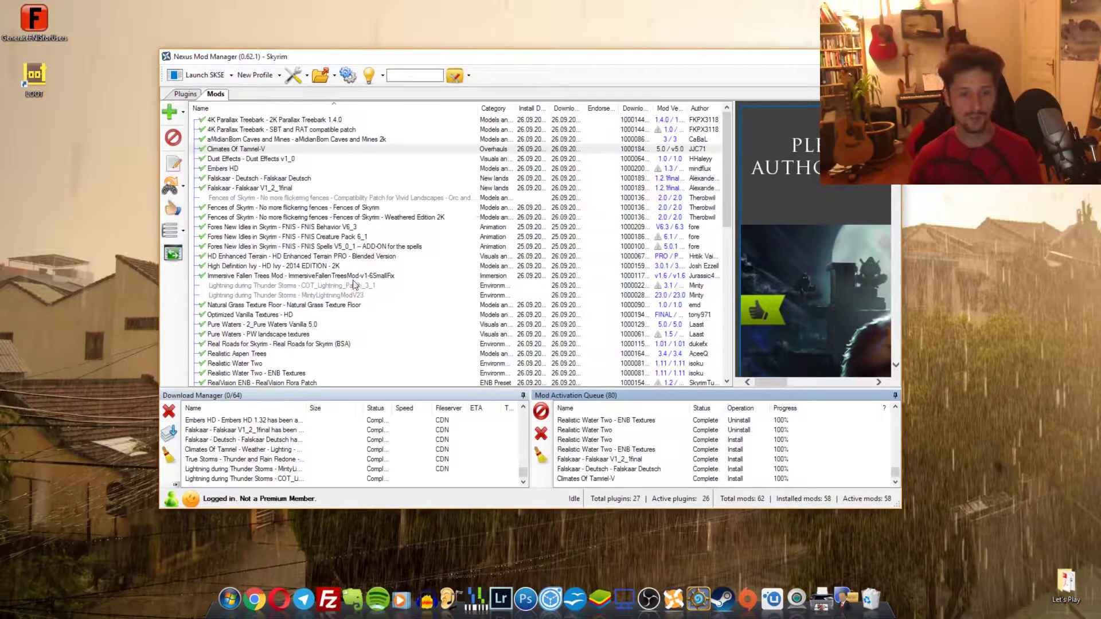
Start installing True Storms - Thunder and Rain Redone v1.5 and select the Climates of Tamriel package.
scroll(342, 278, "down", 10)
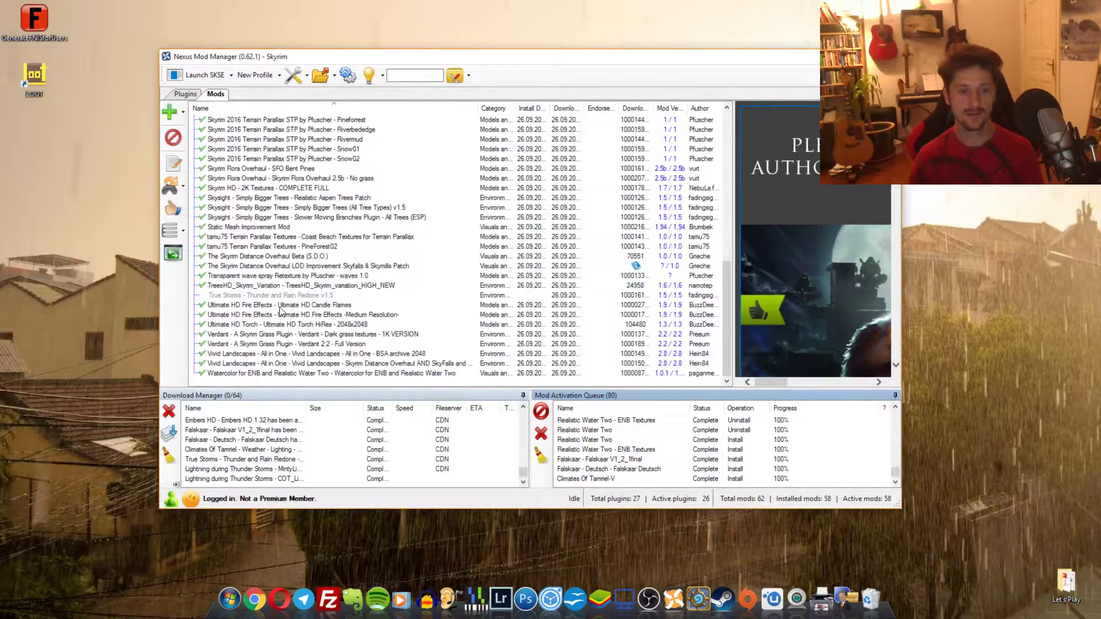
double_click(288, 294)
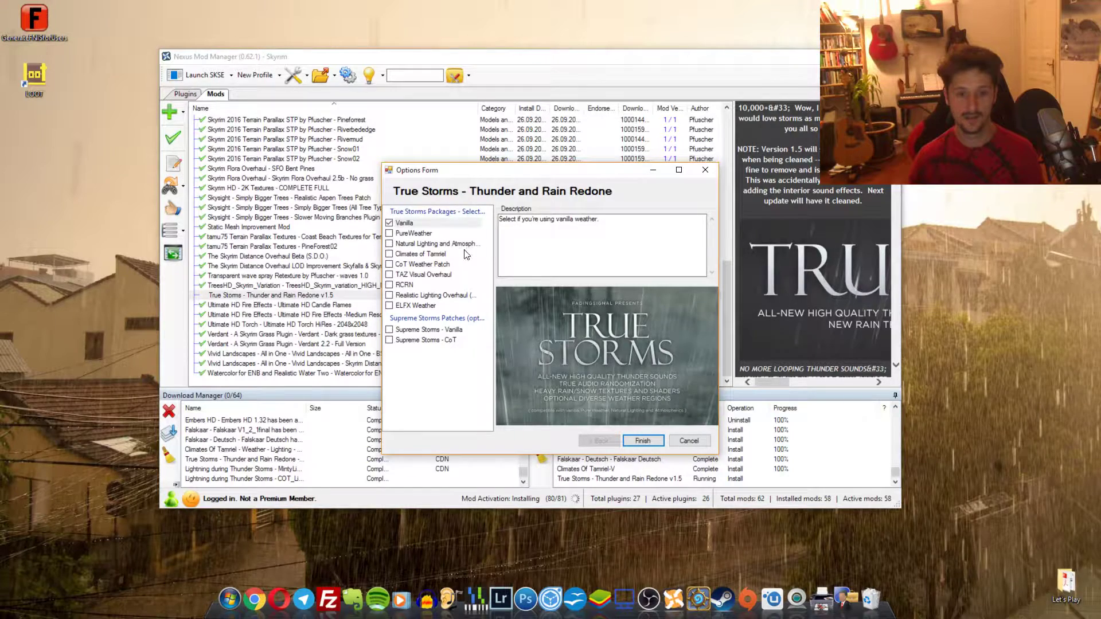
left_click(432, 256)
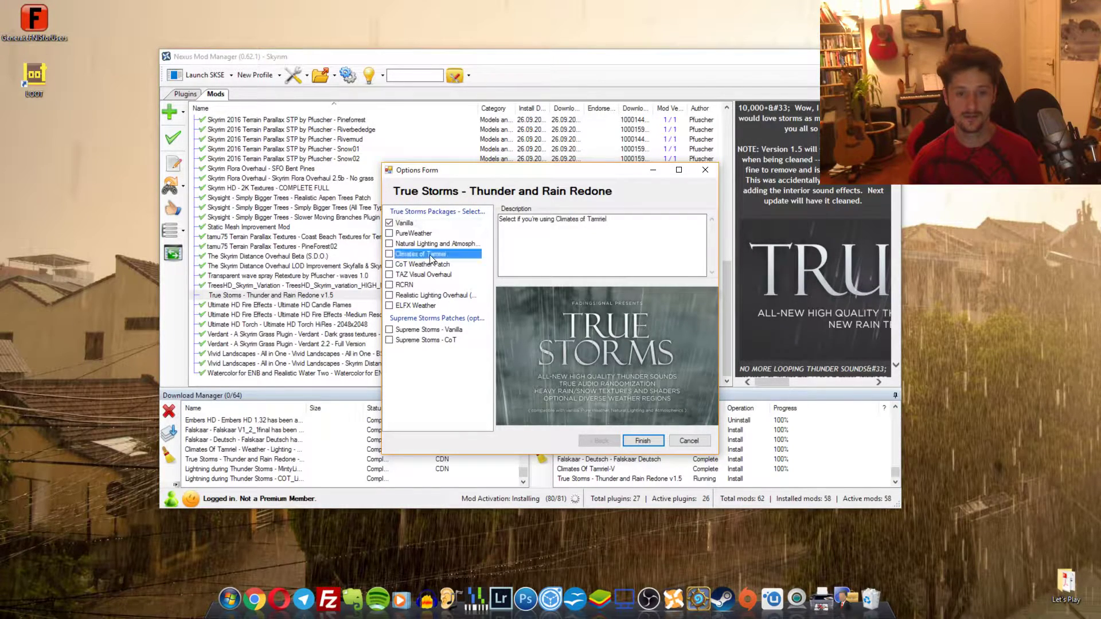
left_click(390, 254)
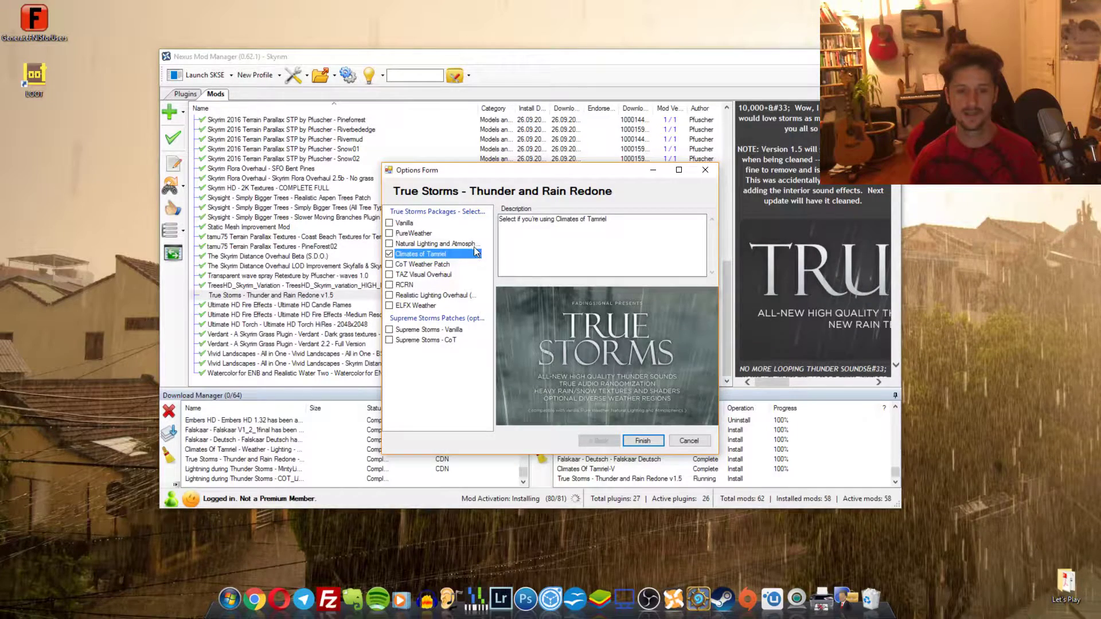
Widen the package list and try the Realistic Lighting Overhaul (RLO) package before switching back to Climates of Tamriel.
left_click(449, 297)
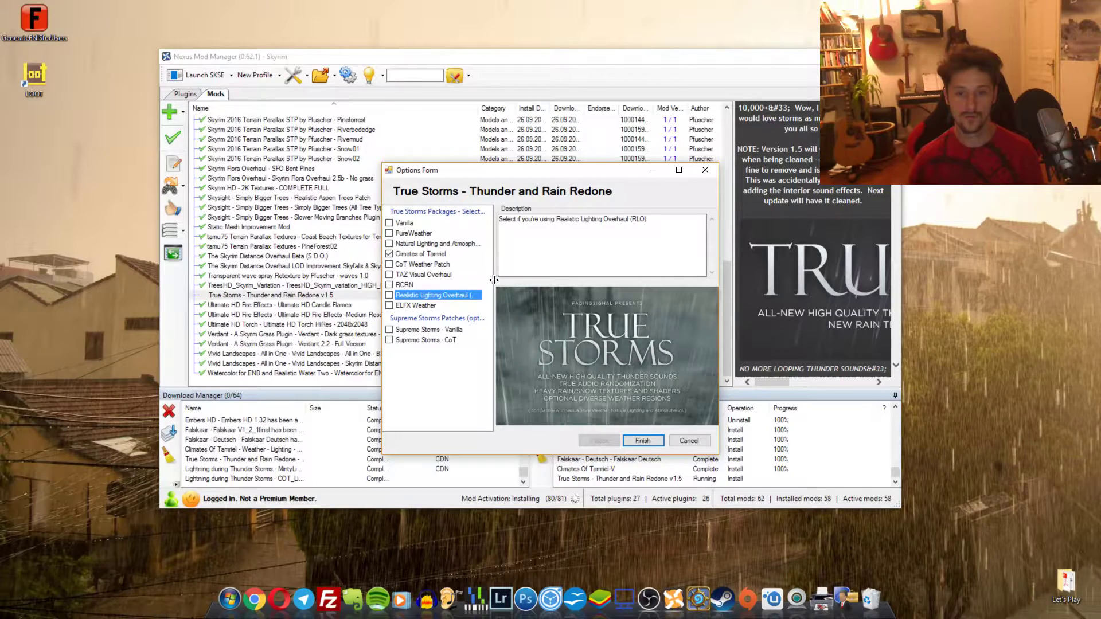
left_click_drag(494, 274, 530, 276)
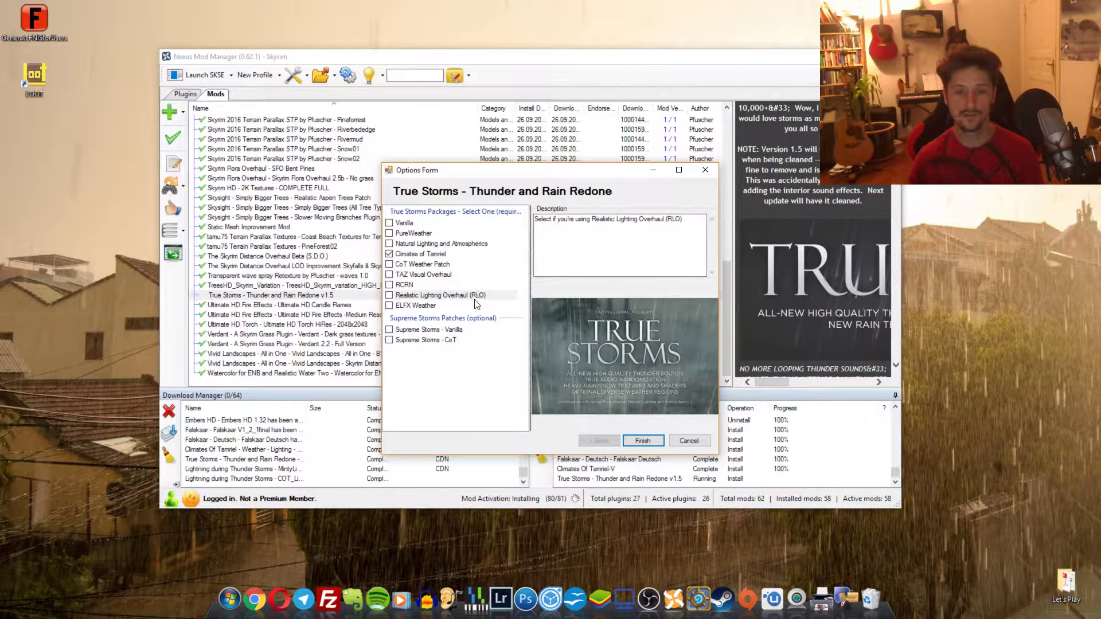
left_click(389, 295)
left_click(389, 254)
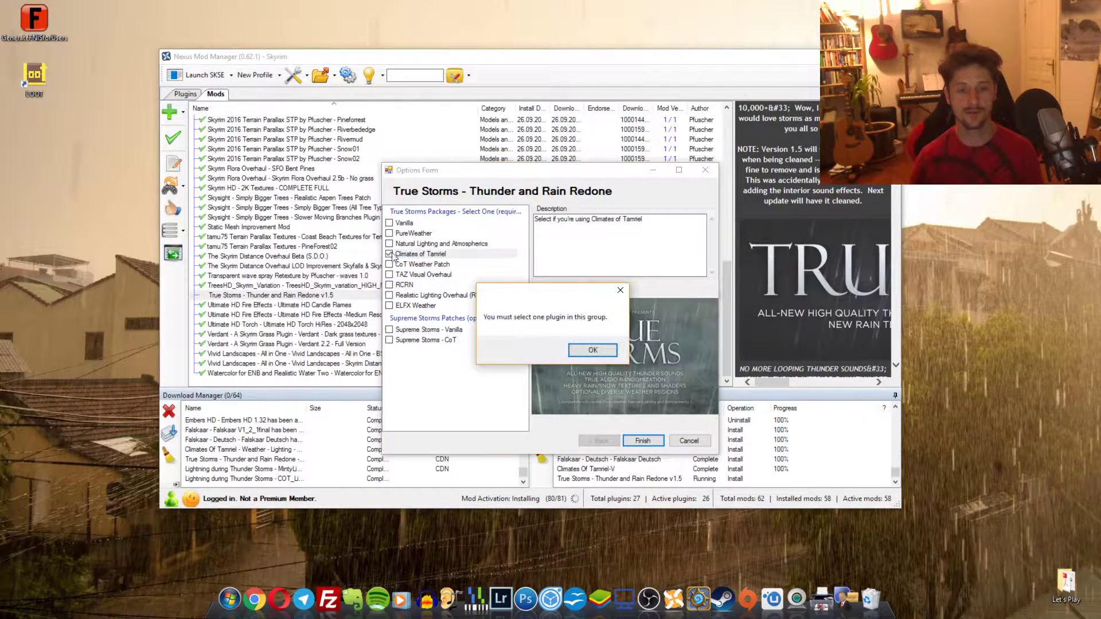
left_click(586, 350)
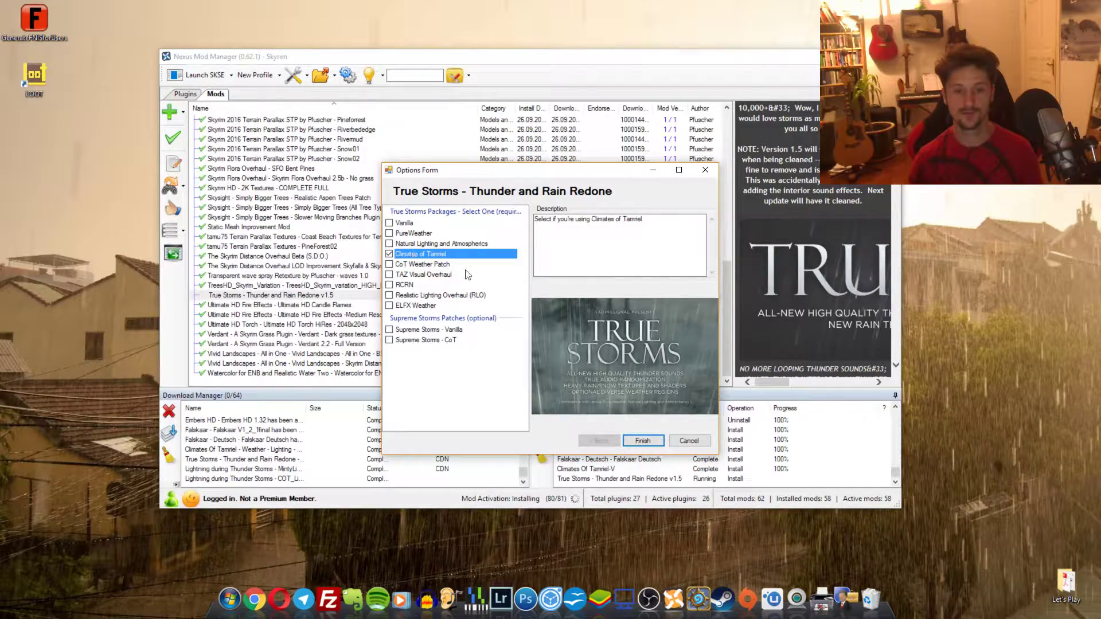
Finish the True Storms installation and activate both Lightning during Thunder Storms mods, MintyLightningModV23 and COT_Lightning_Patch_3_1.
left_click(647, 442)
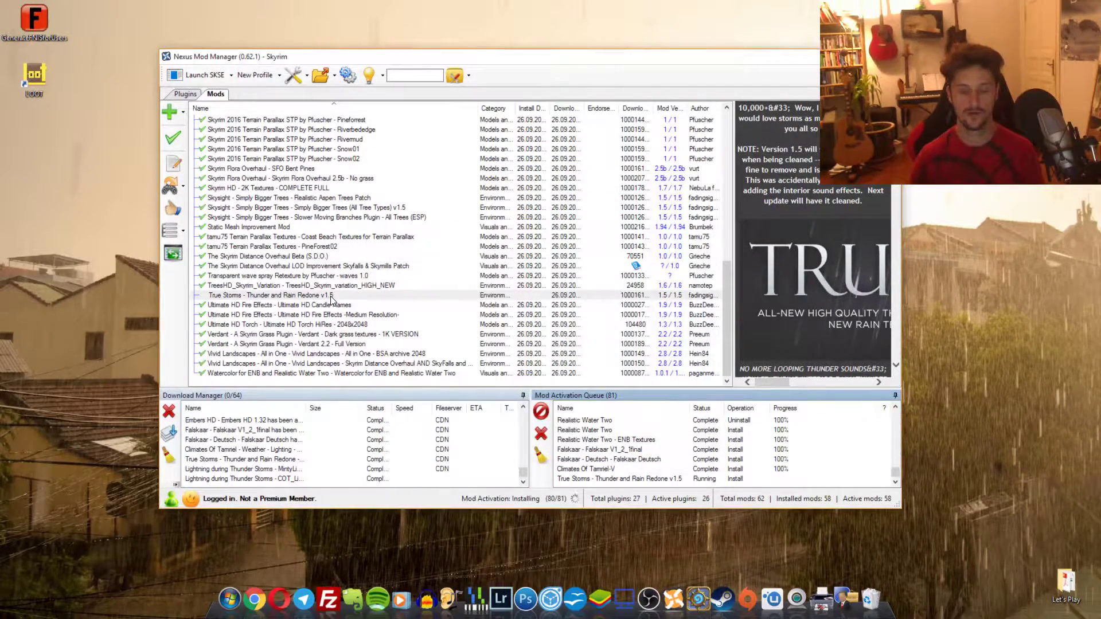
scroll(333, 281, "up", 8)
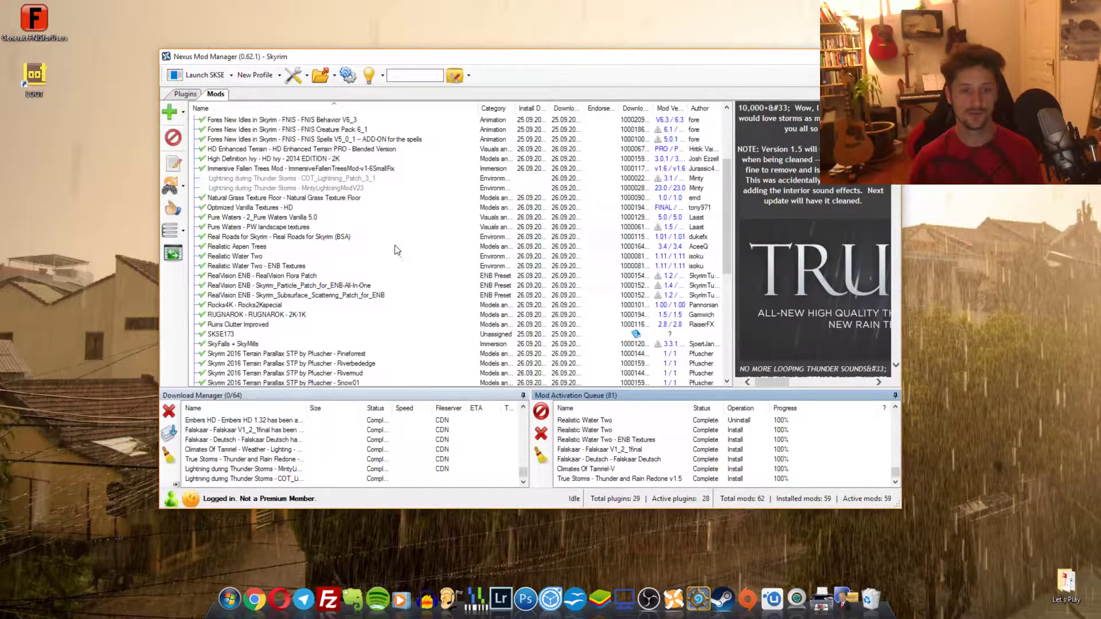
left_click(325, 188)
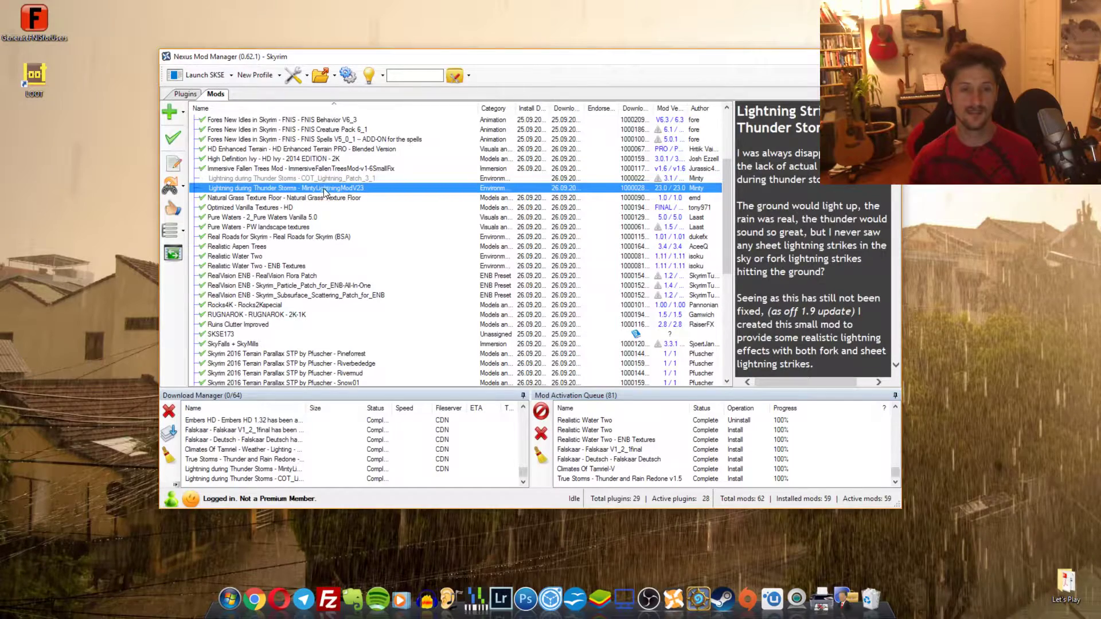
double_click(323, 188)
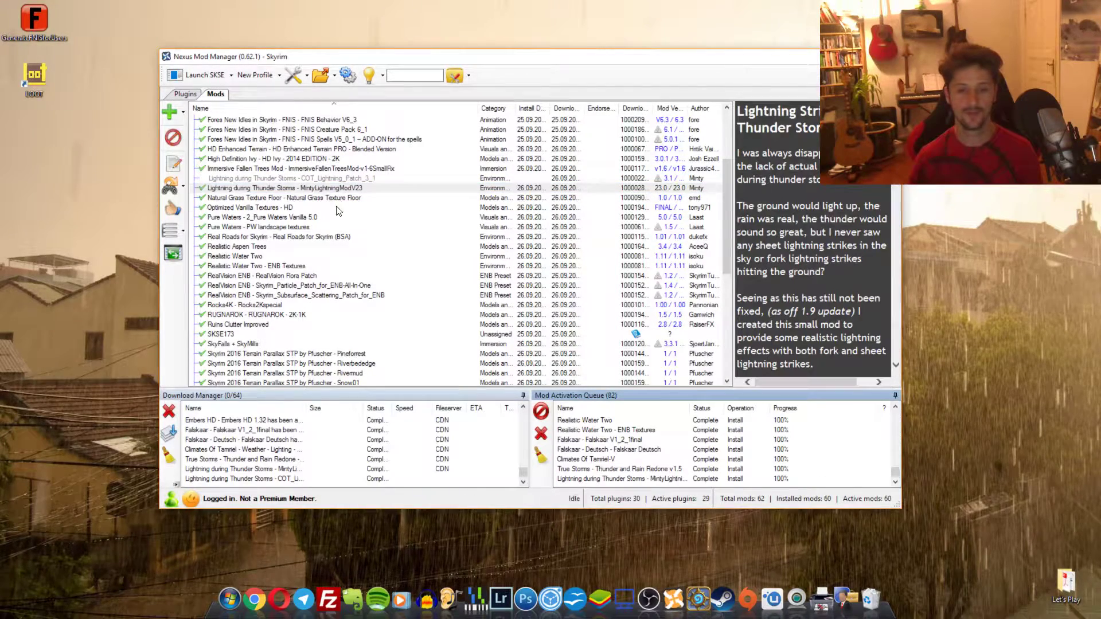
double_click(328, 177)
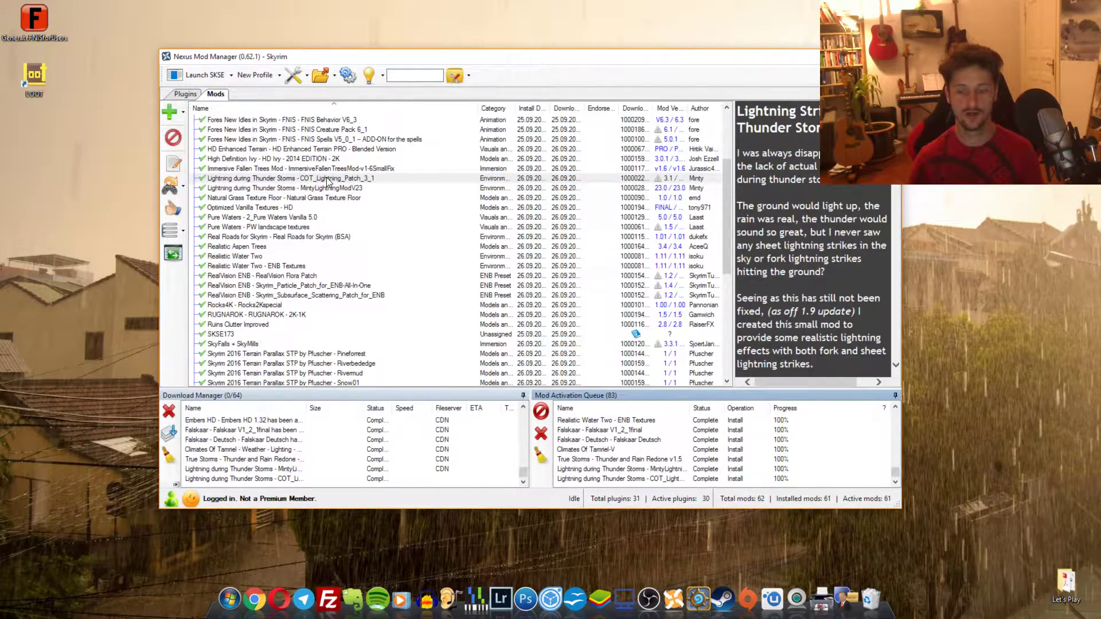
scroll(432, 240, "down", 2)
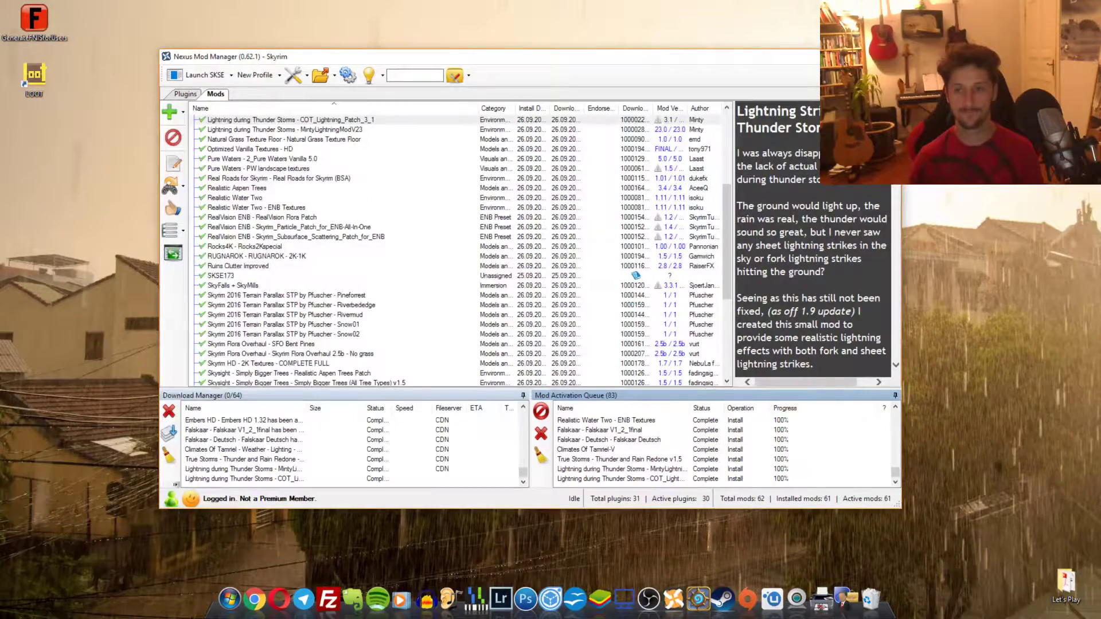
Switch to the RealVision ENB page in Opera and examine the required mods and the RLO, ELFX and ELE lighting options.
key("super+d")
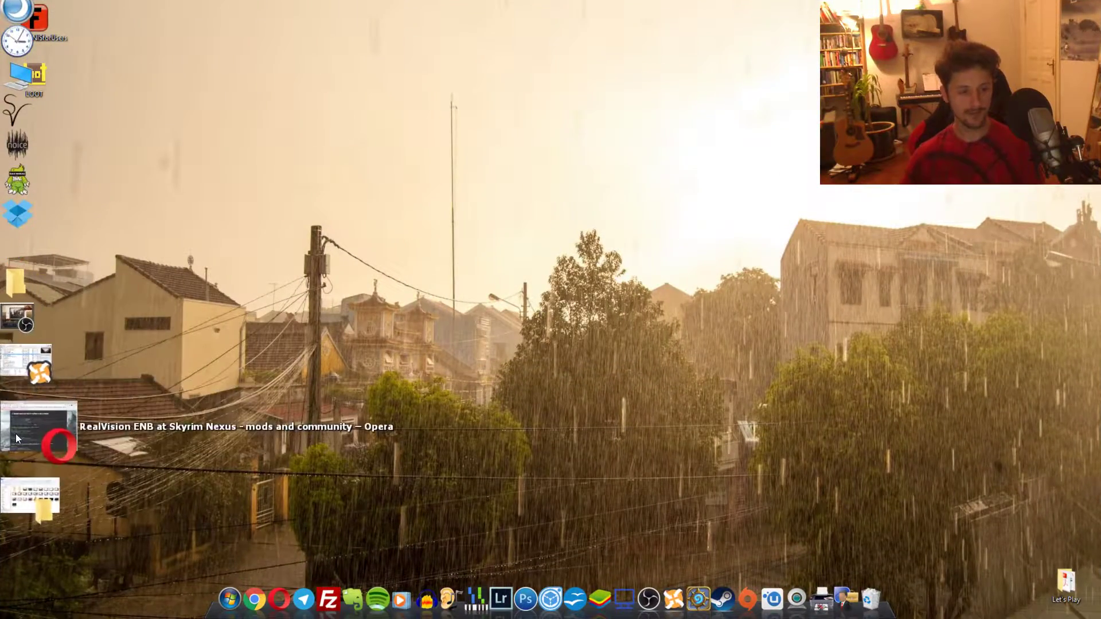
left_click(15, 438)
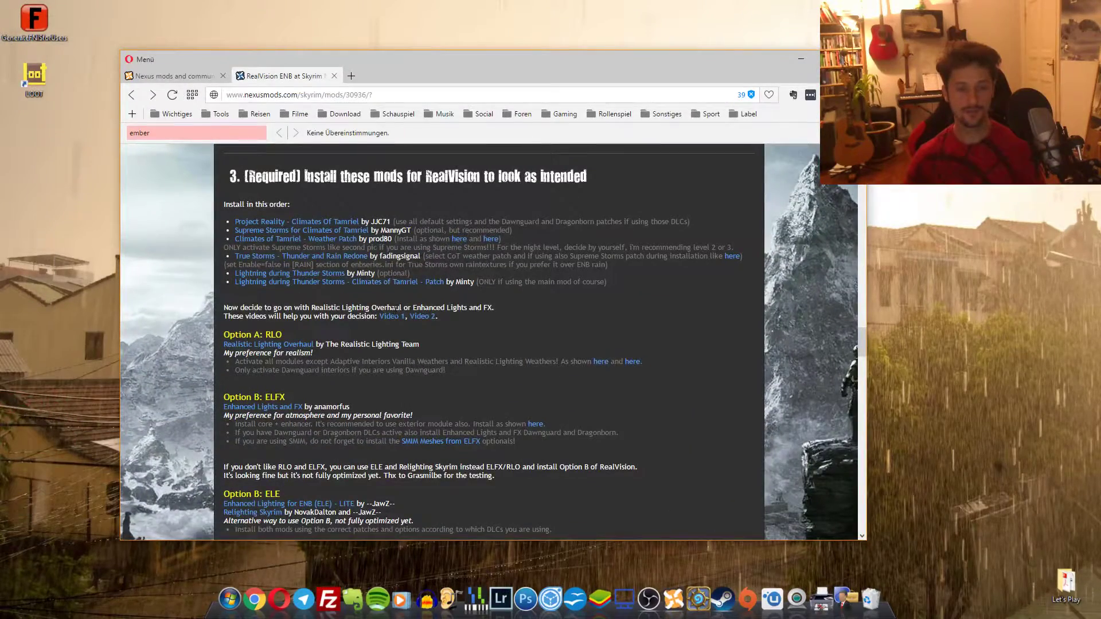
scroll(396, 229, "up", 1)
scroll(371, 305, "down", 2)
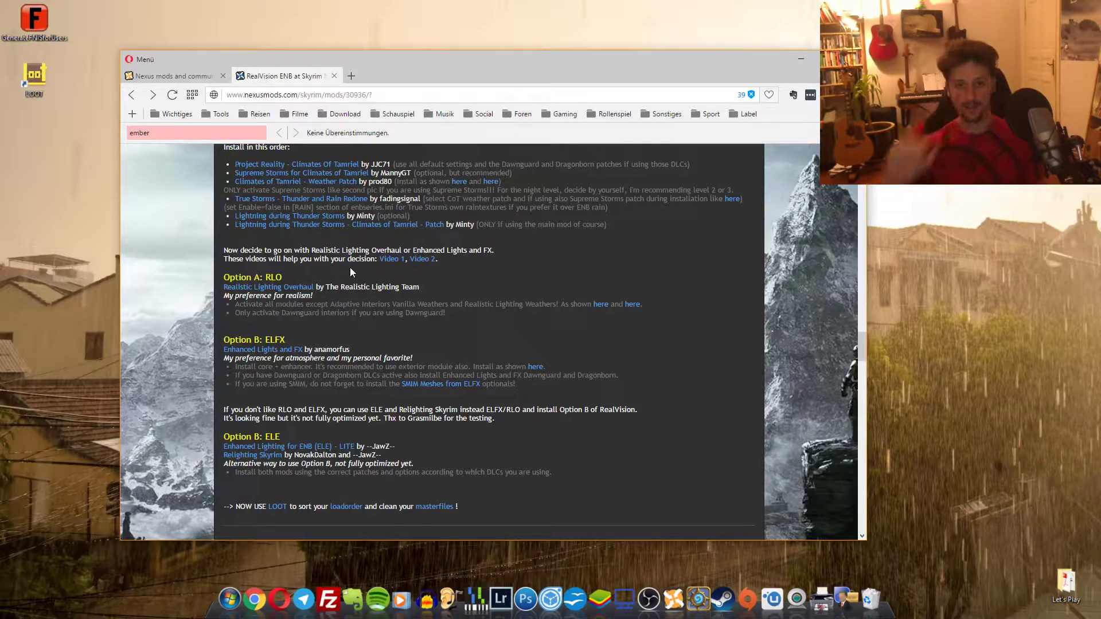
double_click(273, 277)
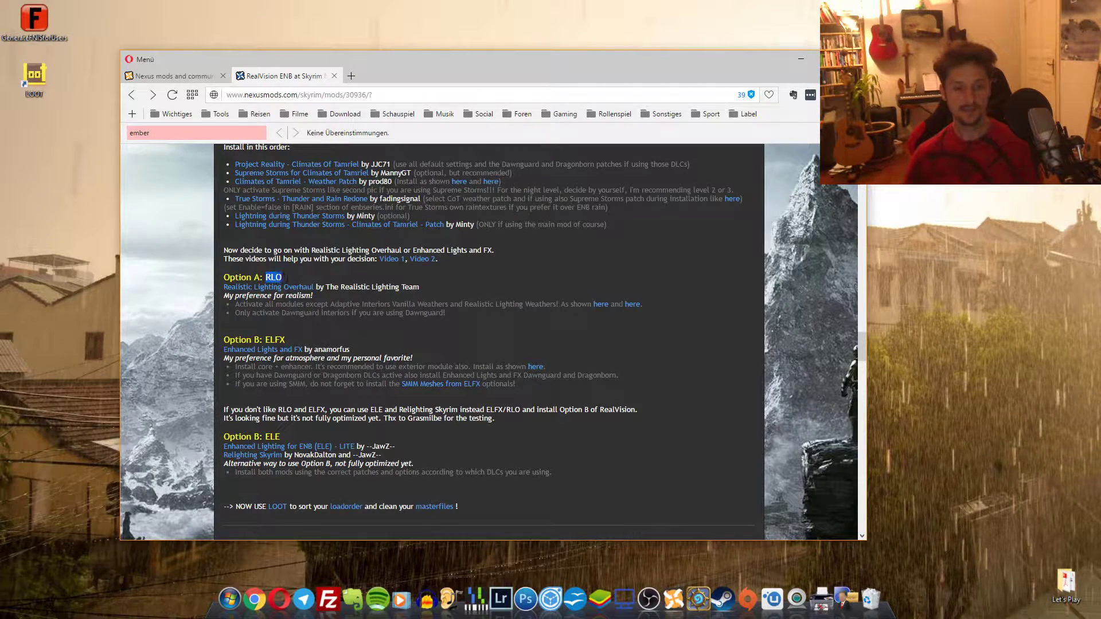
left_click(273, 278)
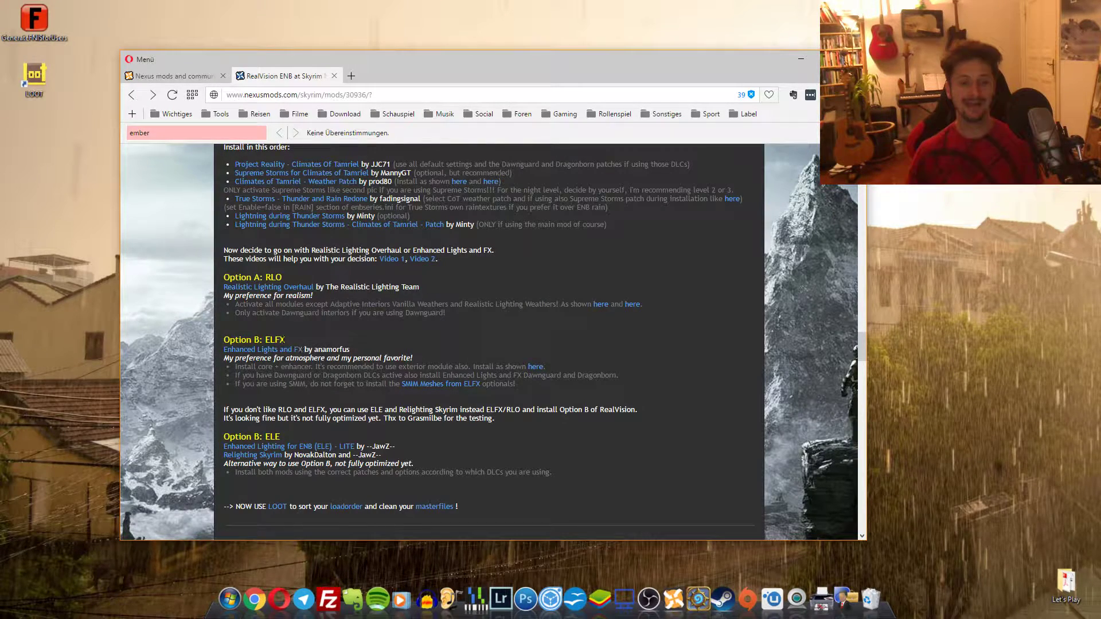
left_click_drag(285, 339, 225, 340)
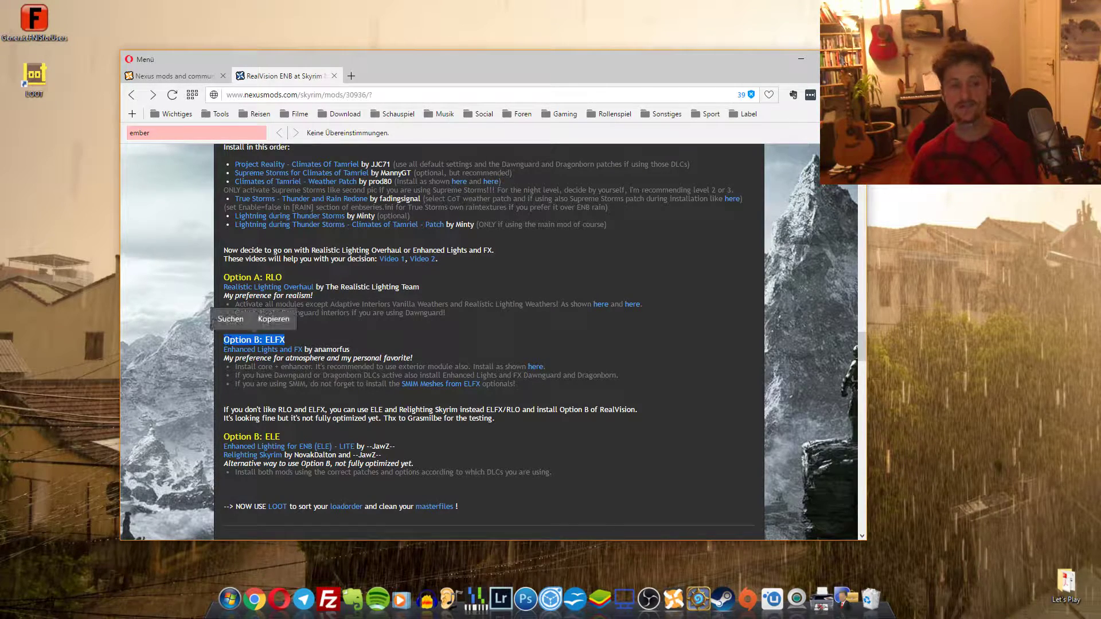
left_click(235, 340)
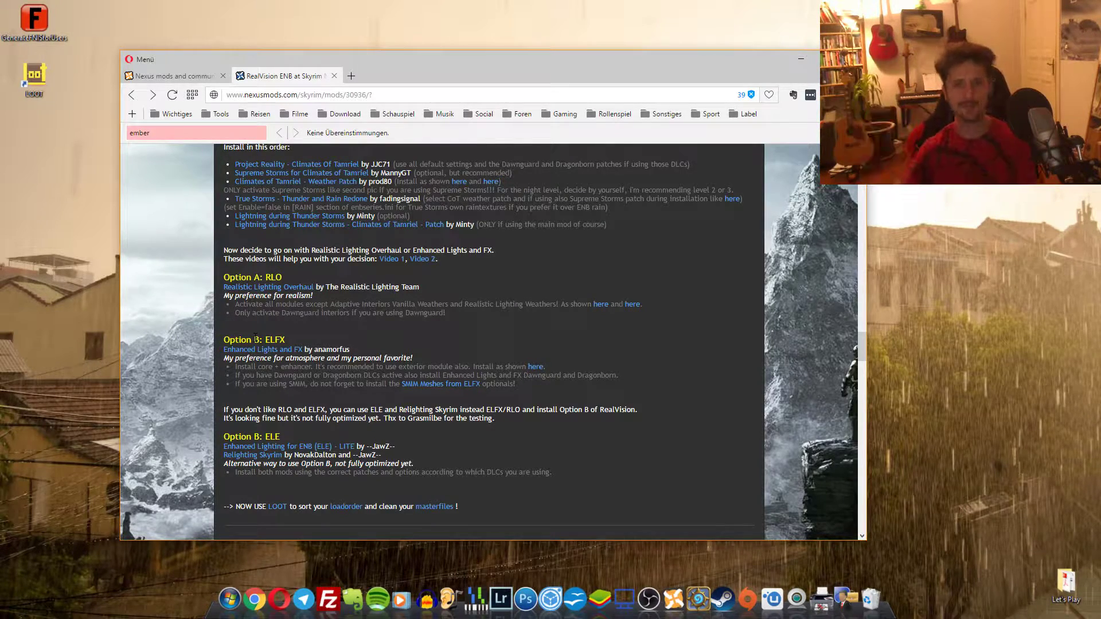
scroll(255, 335, "up", 3)
scroll(503, 298, "down", 4)
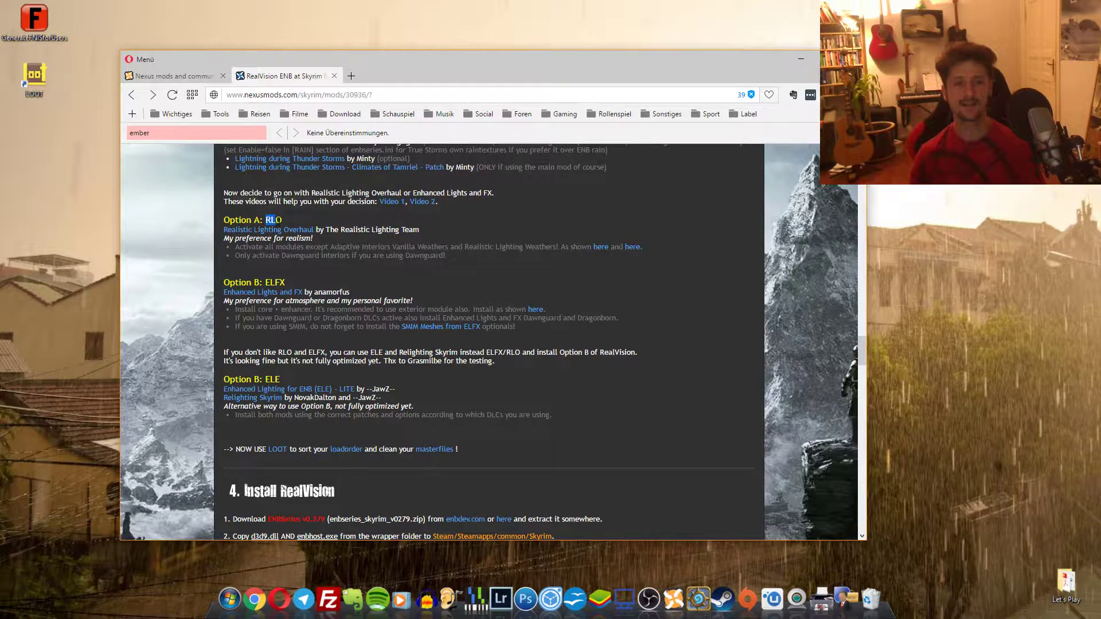
left_click_drag(266, 379, 222, 380)
left_click(223, 381)
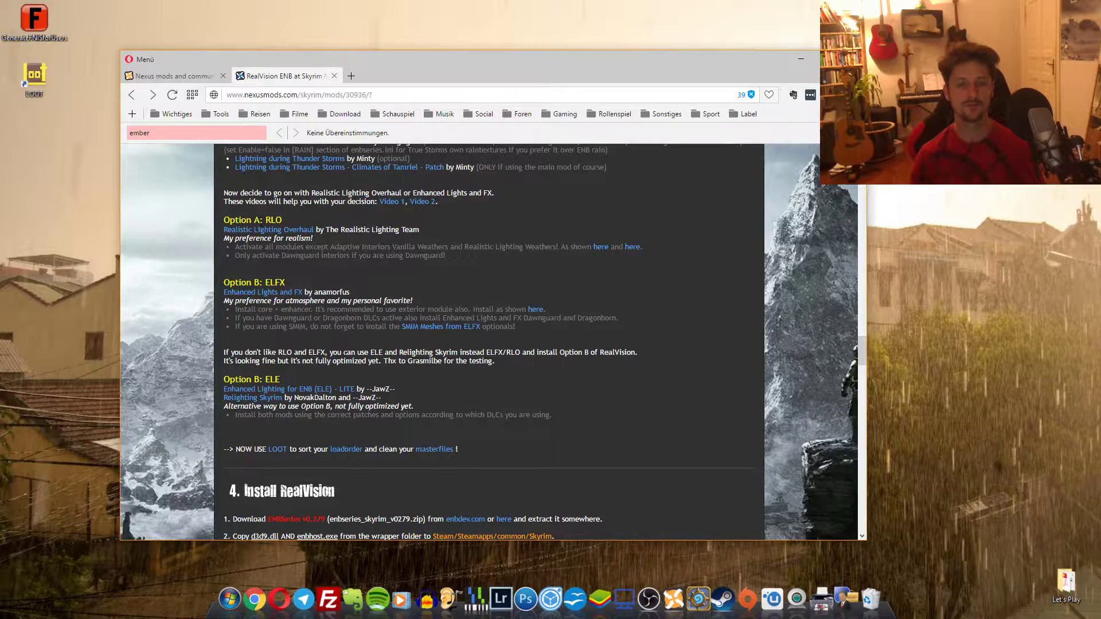
scroll(446, 350, "up", 1)
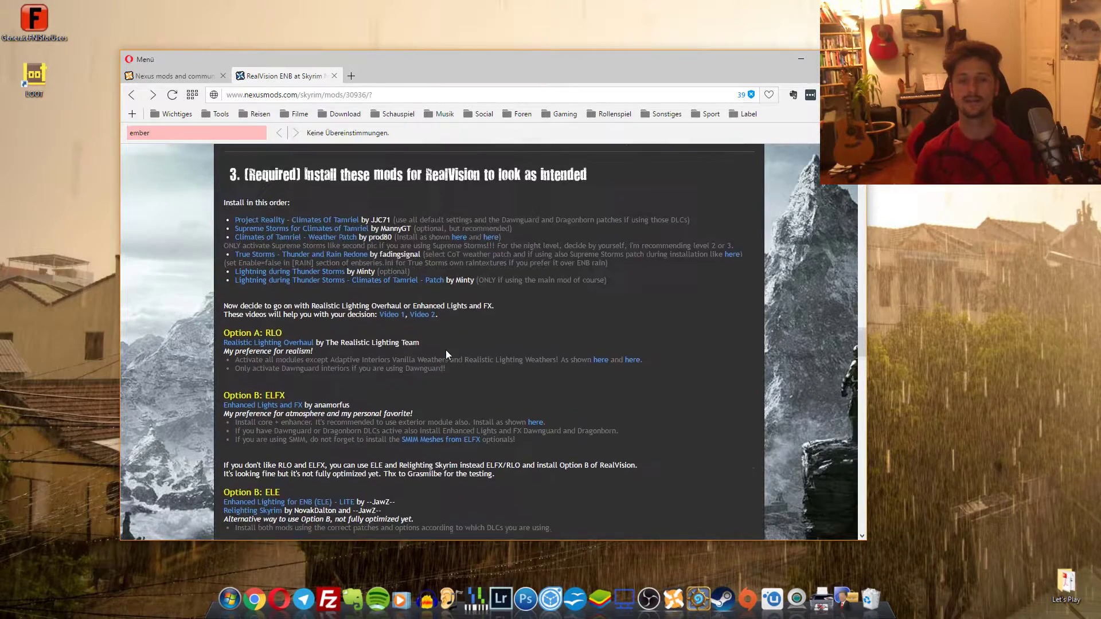
scroll(445, 358, "up", 1)
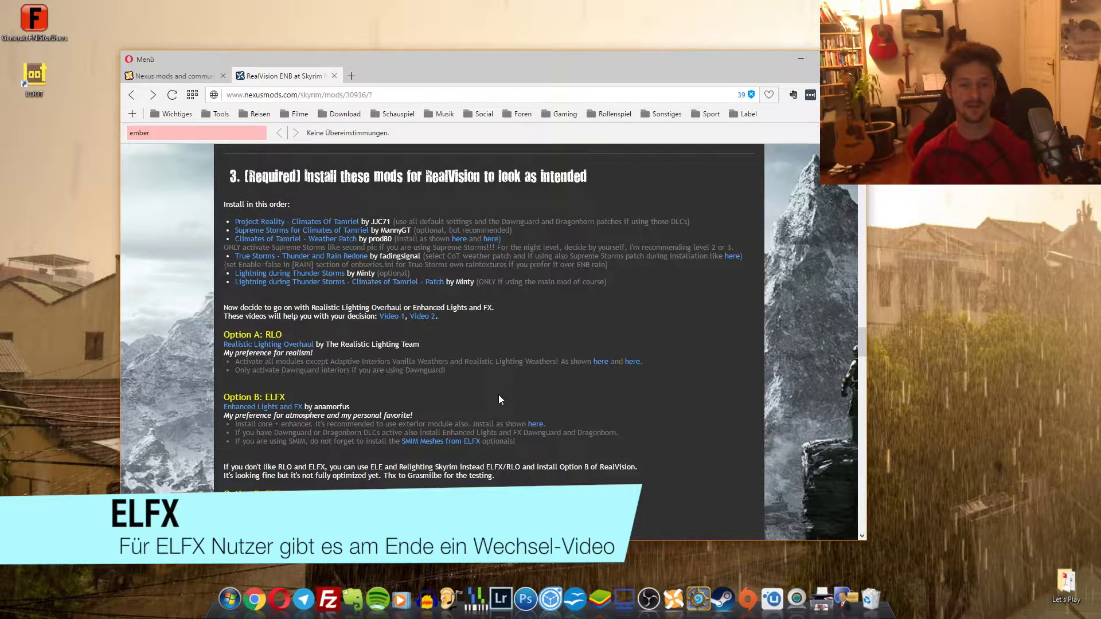
Open the Realistic Lighting Overhaul link from Option A in a new tab and show the mod's files.
right_click(281, 346)
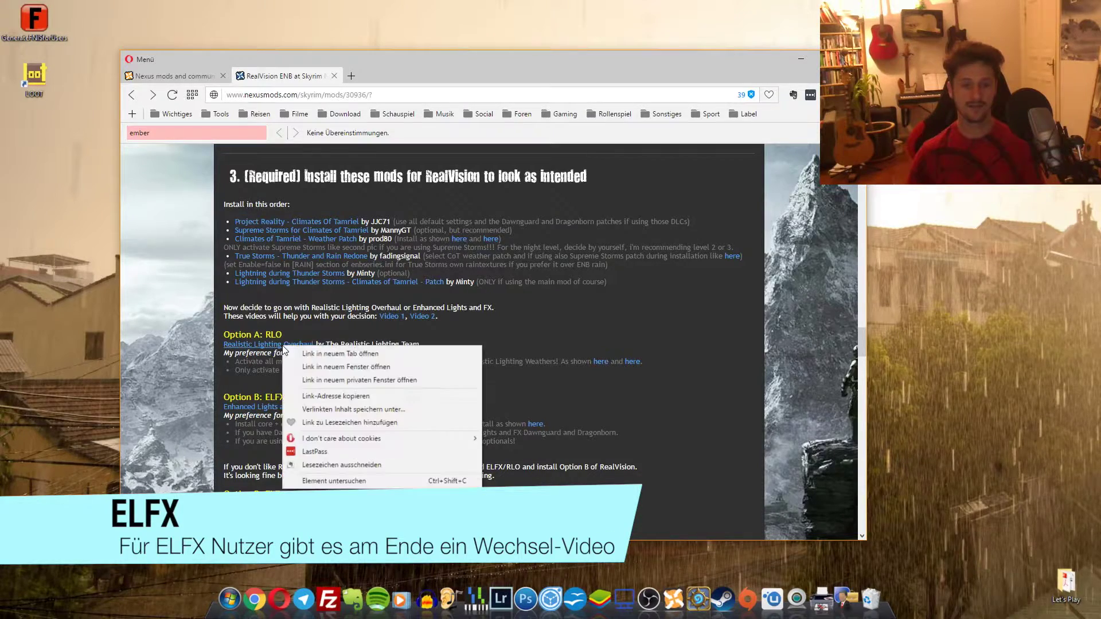
left_click(315, 351)
key("ctrl+Tab")
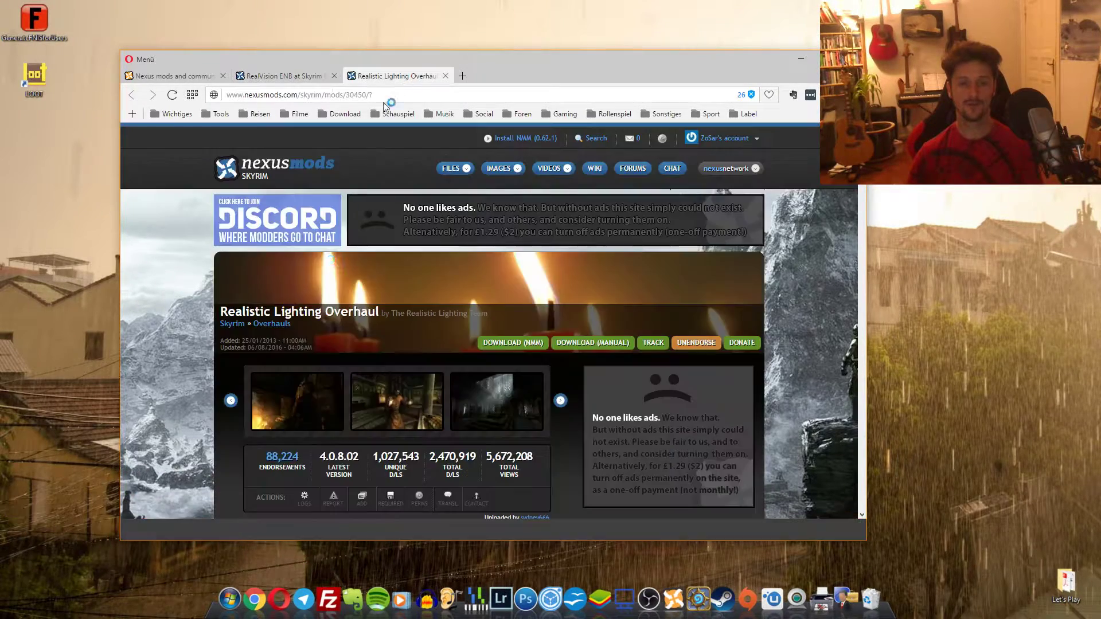
scroll(243, 269, "down", 3)
left_click(310, 369)
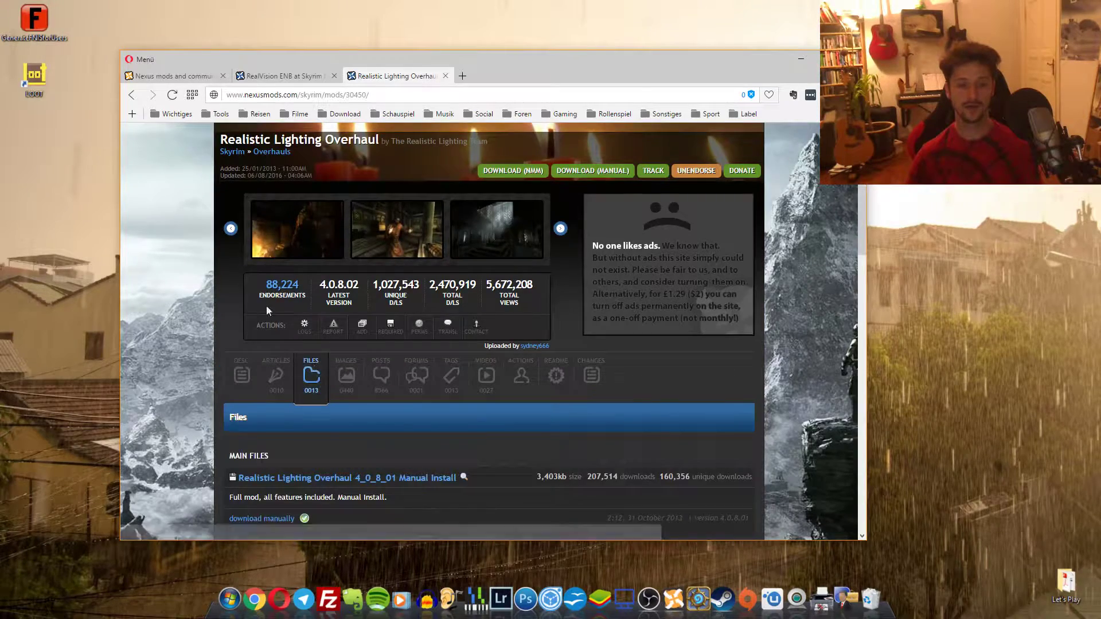
Download the main file Realistic Lighting Overhaul 4_0_8_01 NMM-BAINWizard Installer with the mod manager, without donating.
scroll(174, 250, "down", 1)
scroll(175, 255, "down", 5)
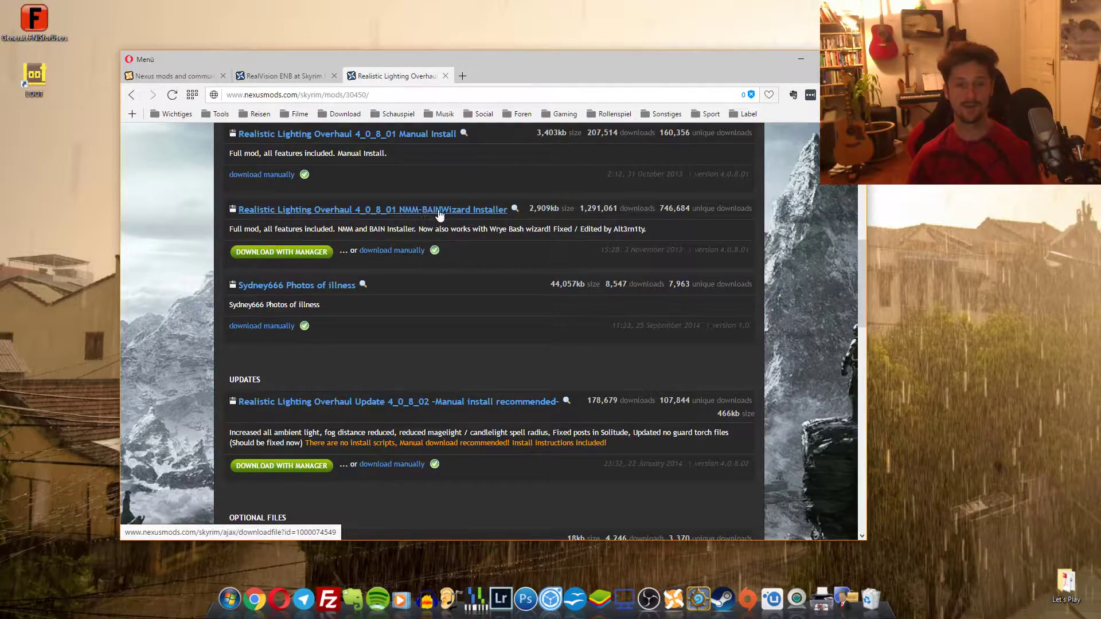
scroll(488, 216, "up", 1)
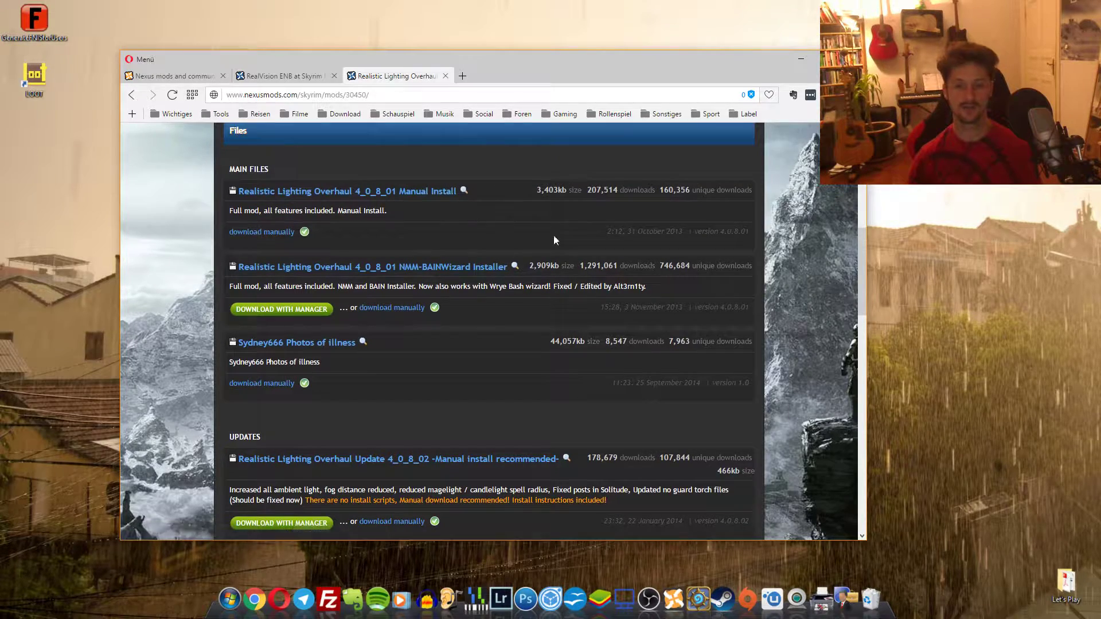
left_click(296, 311)
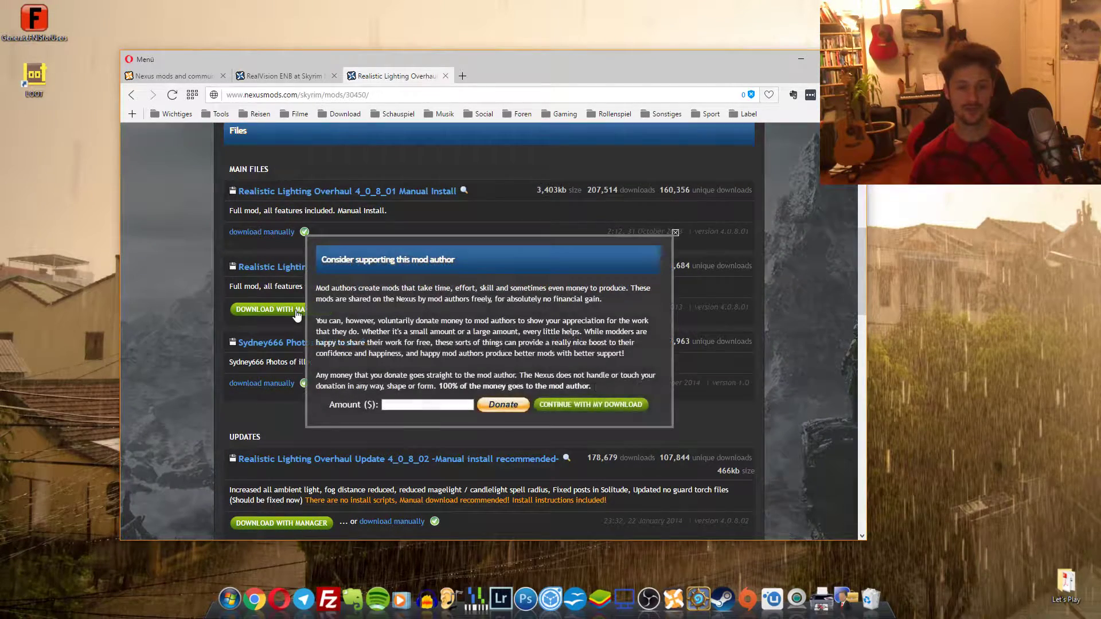
left_click(616, 406)
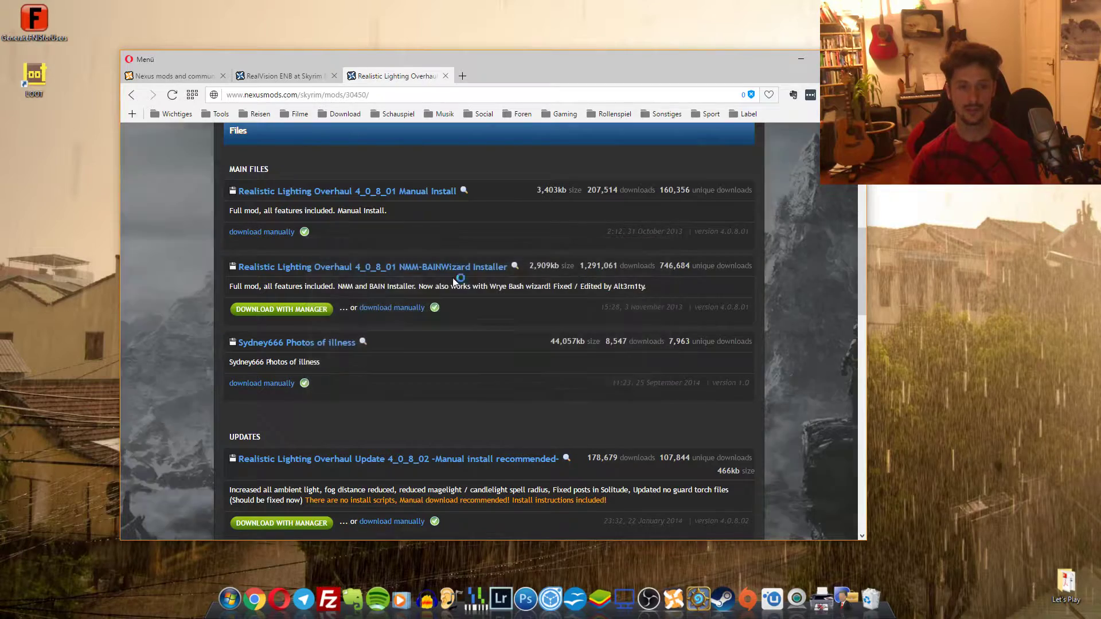
Download Realistic Lighting Overhaul Update 4_0_8_02 with the mod manager, without donating.
scroll(188, 312, "down", 3)
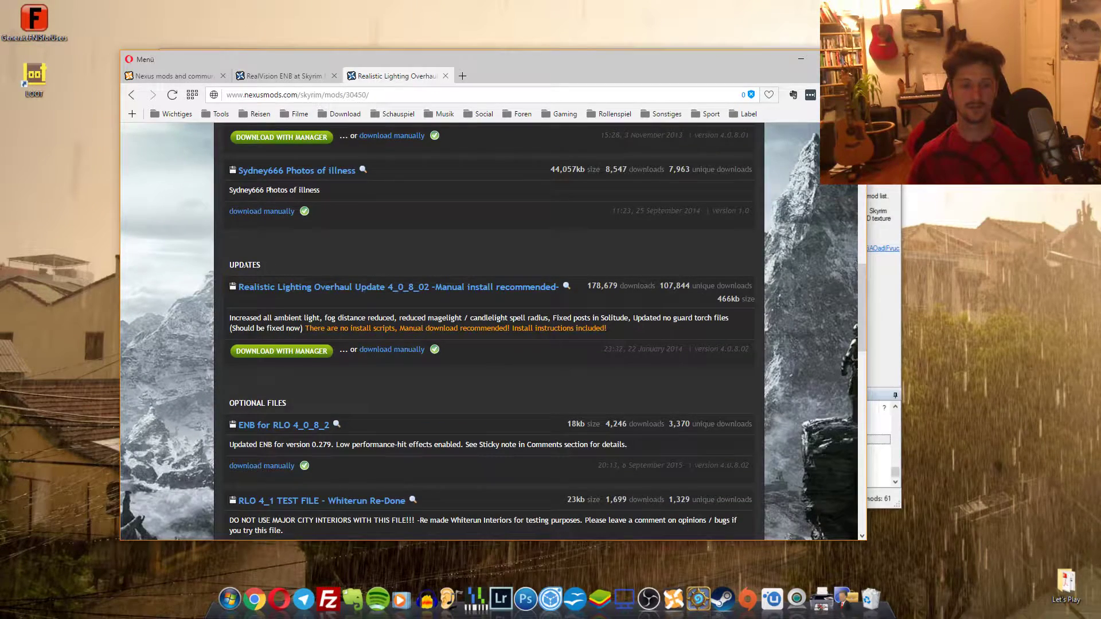
left_click_drag(237, 265, 261, 265)
left_click(705, 345)
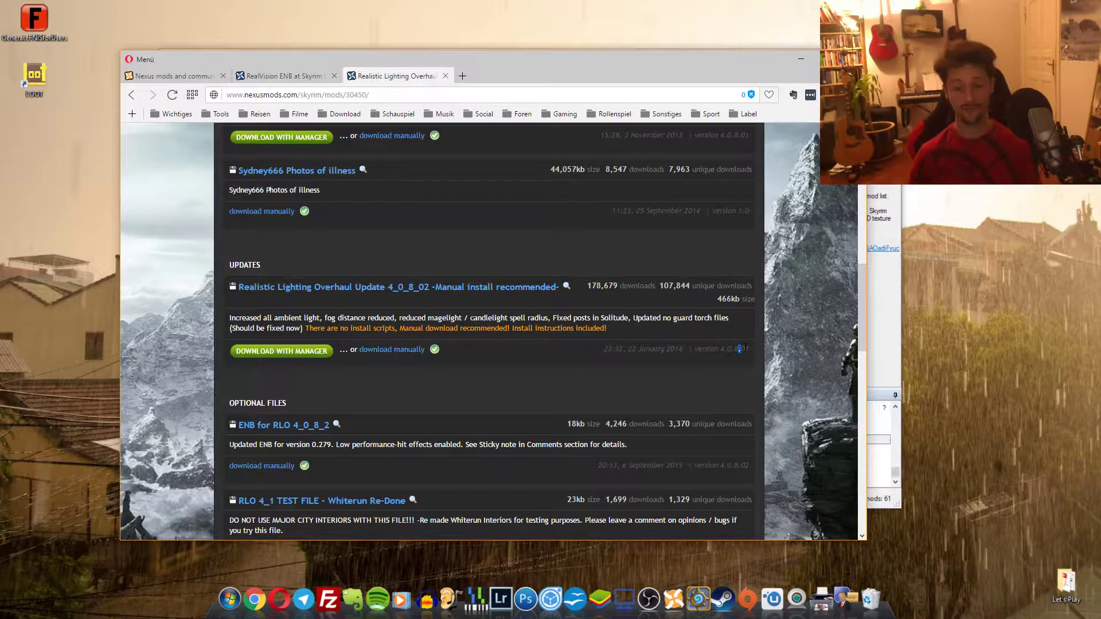
left_click(289, 354)
left_click(627, 405)
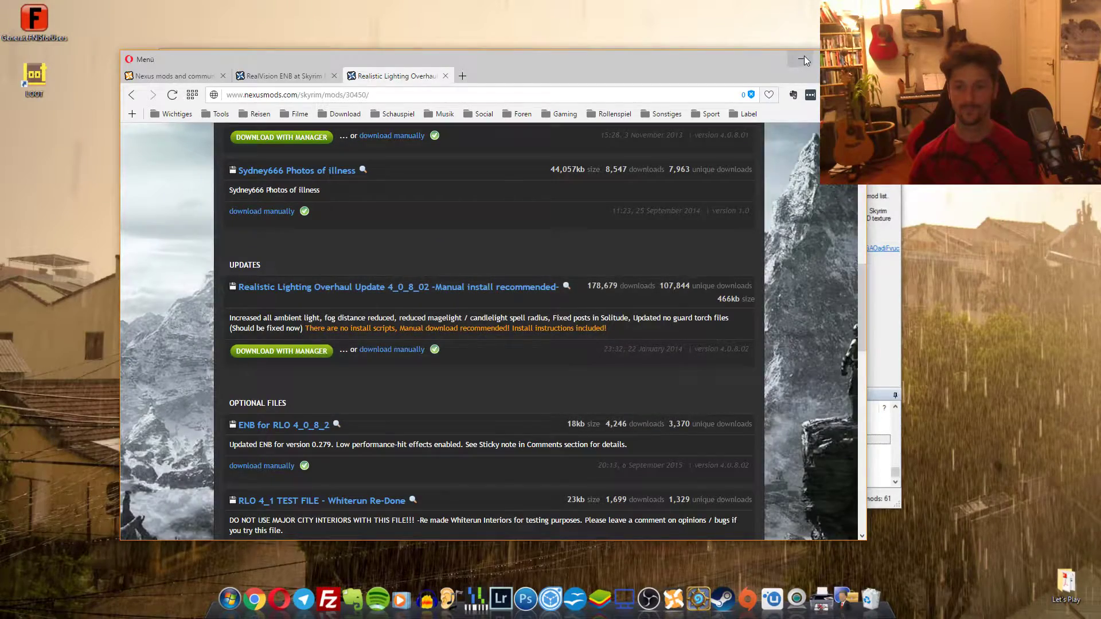
Return to Nexus Mod Manager, start installing the main Realistic Lighting Overhaul mod and choose RLO - Custom Selection.
left_click(805, 60)
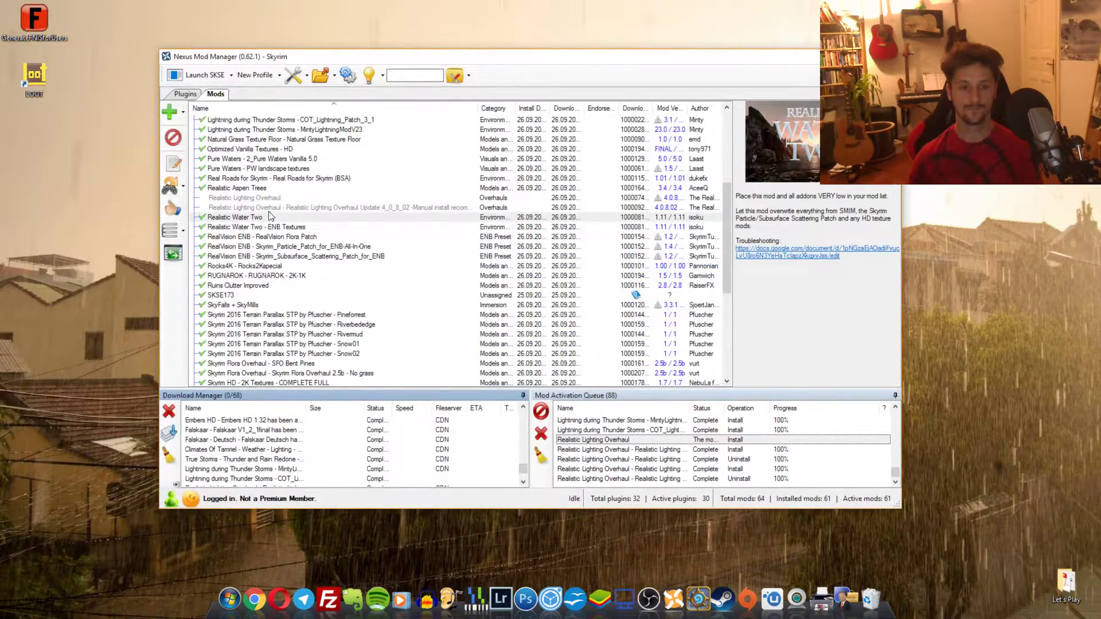
left_click(271, 198)
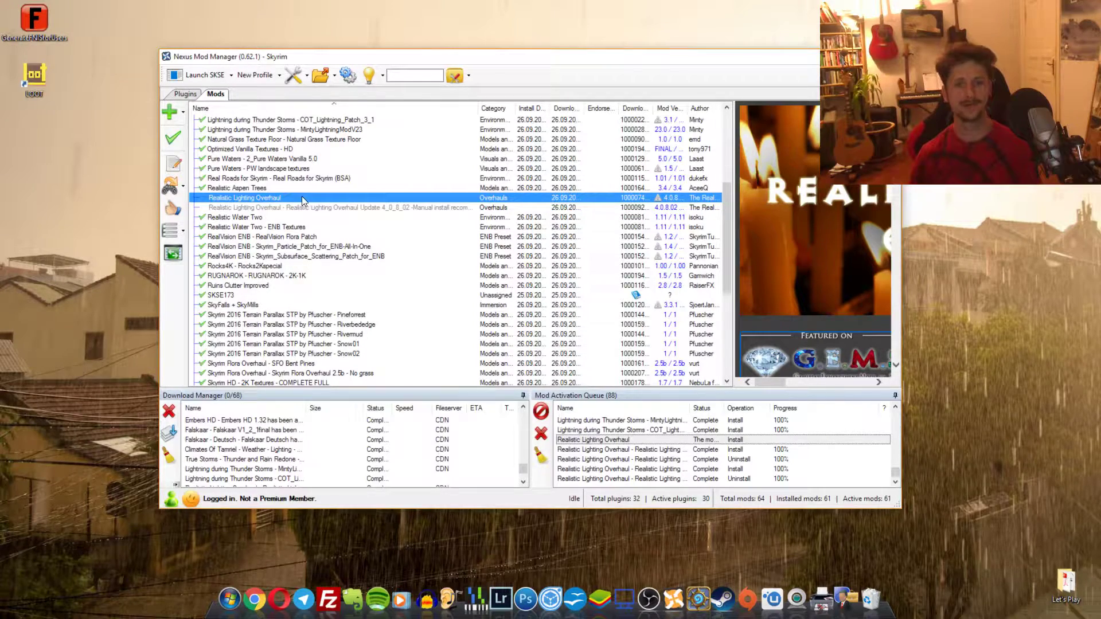
double_click(266, 196)
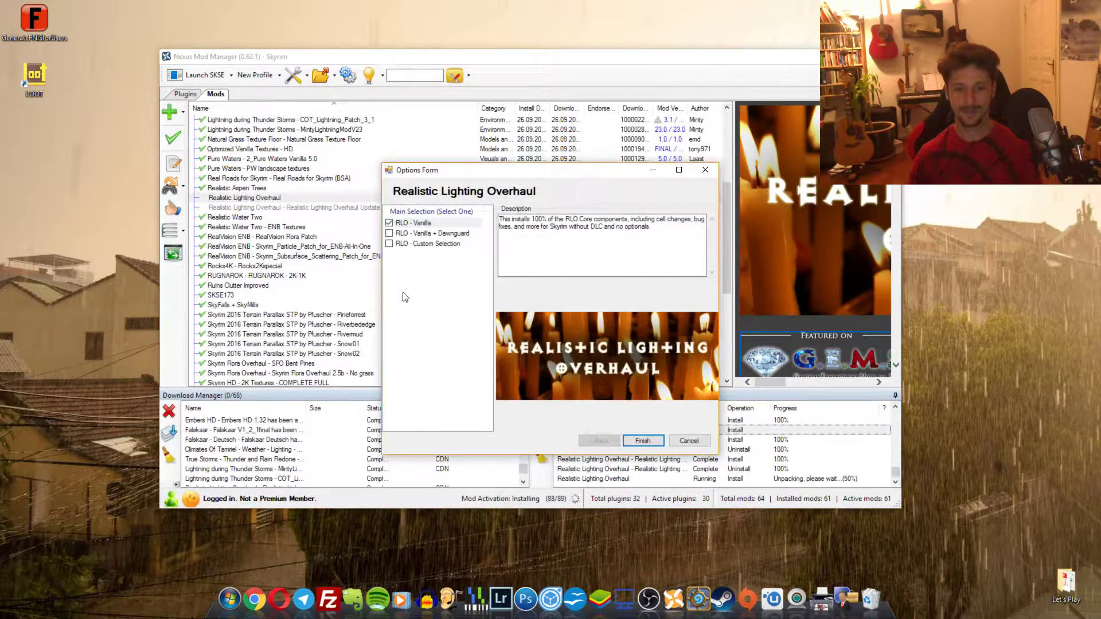
mouse_move(436, 247)
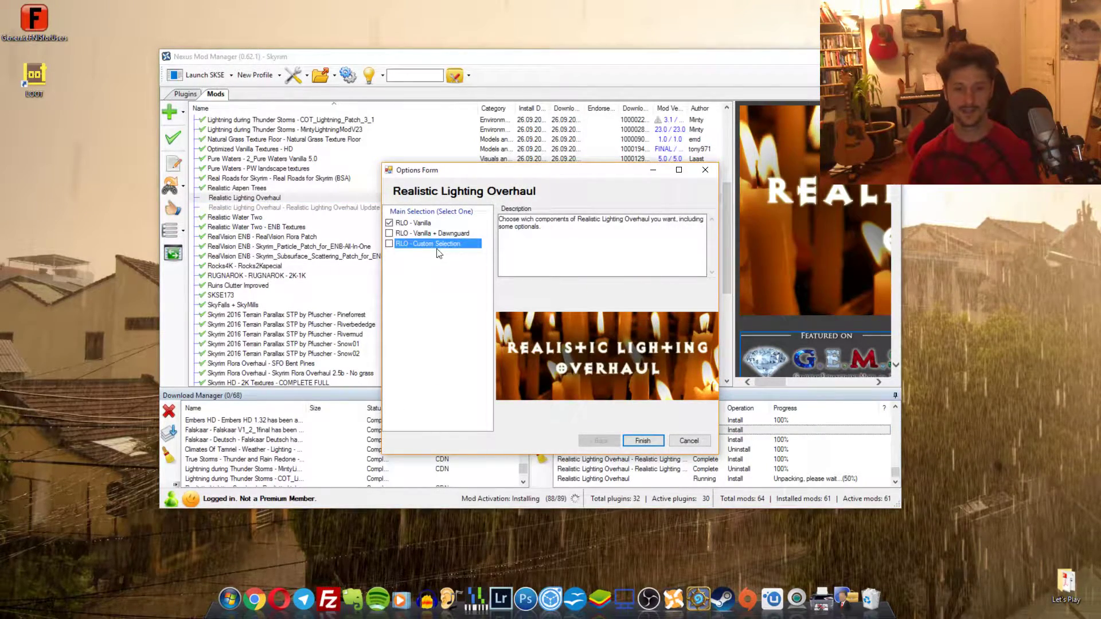
left_click(389, 244)
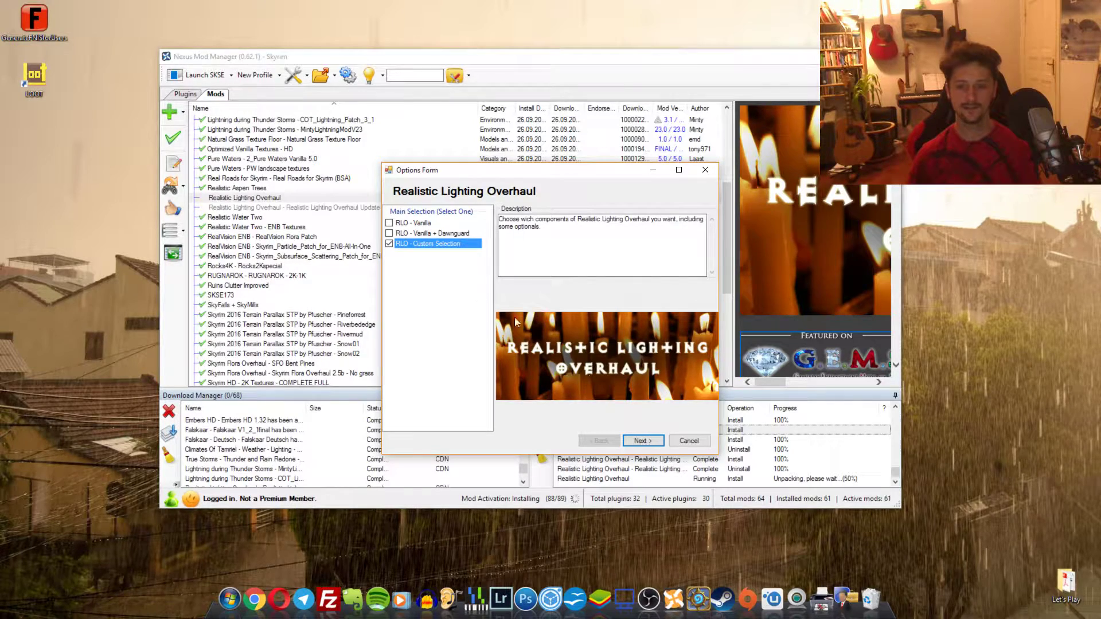
left_click(643, 441)
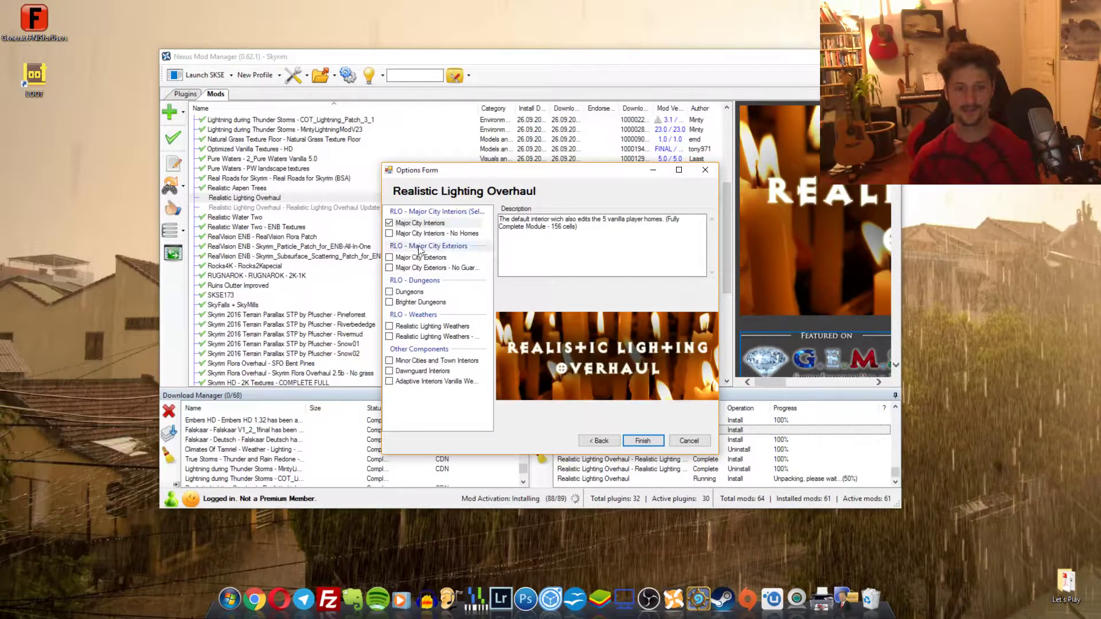
Finish installing Realistic Lighting Overhaul with Major City Interiors, Major City Exteriors, Dungeons and Minor Cities and Town Interiors, and install its Update 4_0_8_02.
left_click(413, 223)
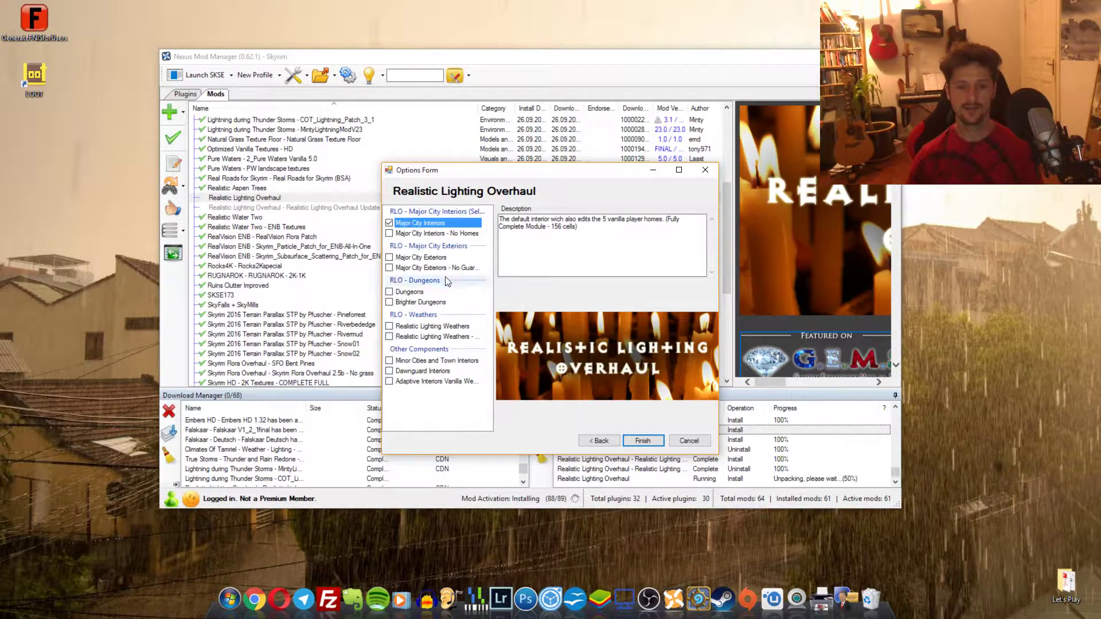
left_click(394, 259)
left_click(390, 258)
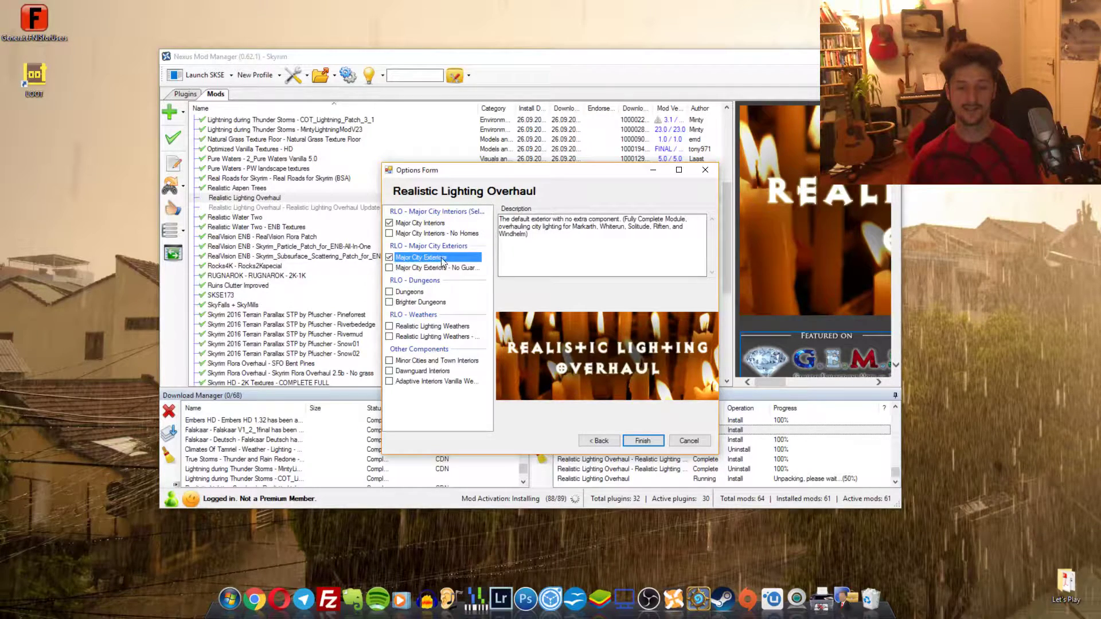
left_click(413, 292)
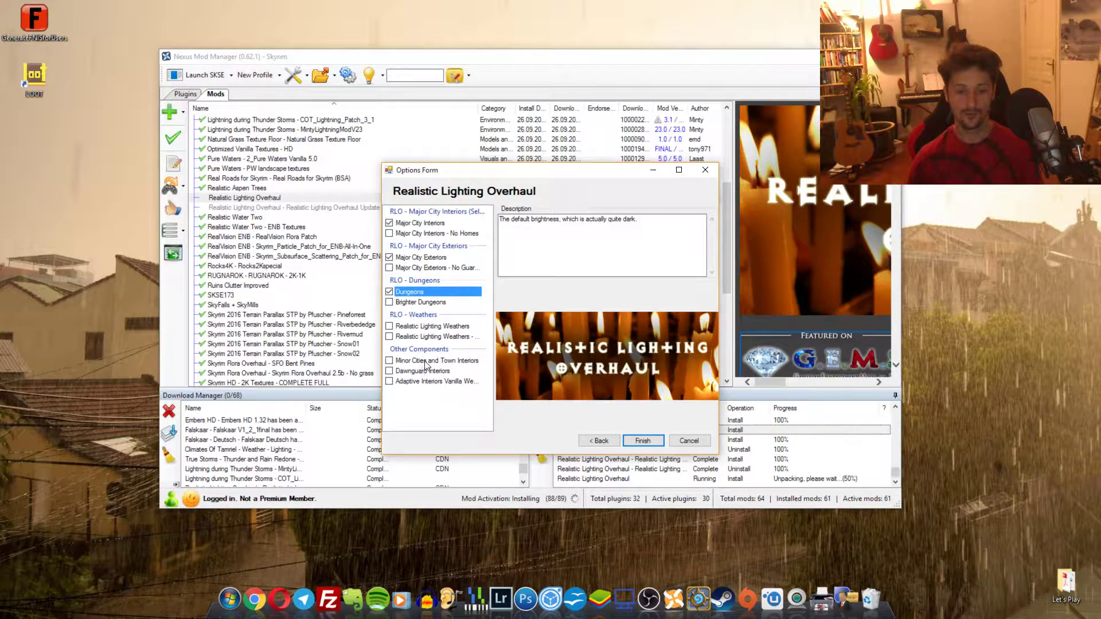
left_click(452, 362)
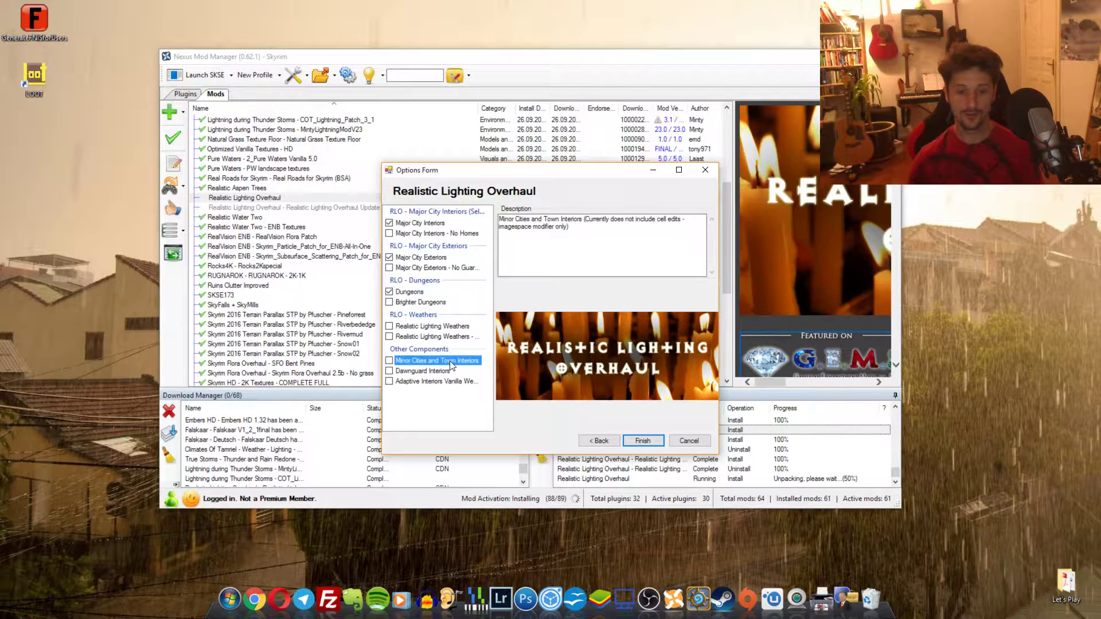
left_click(423, 372)
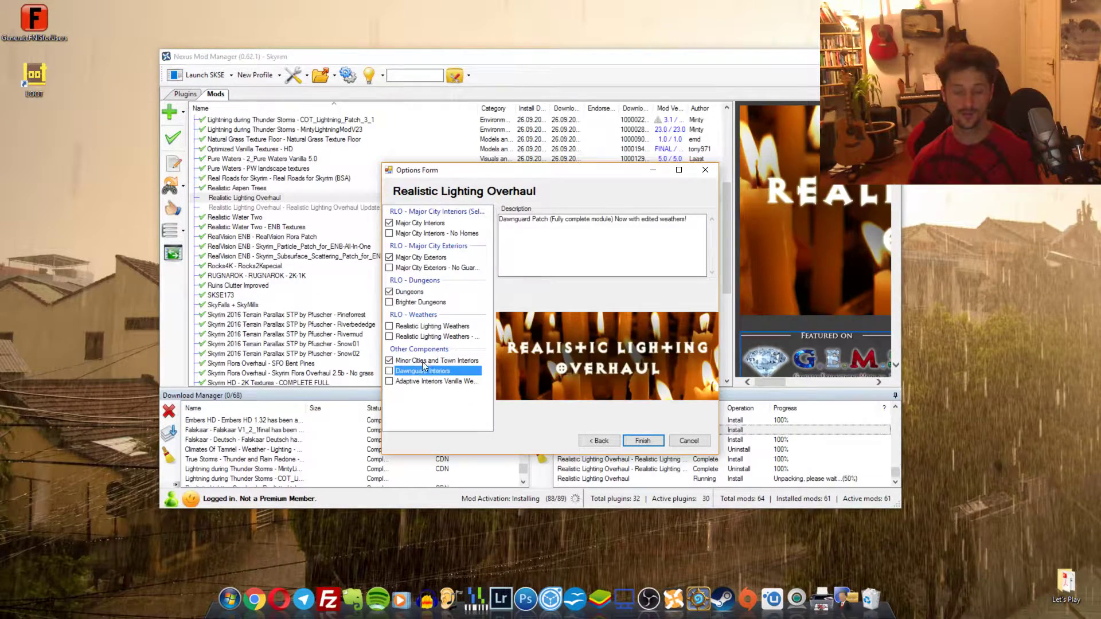
left_click(431, 383)
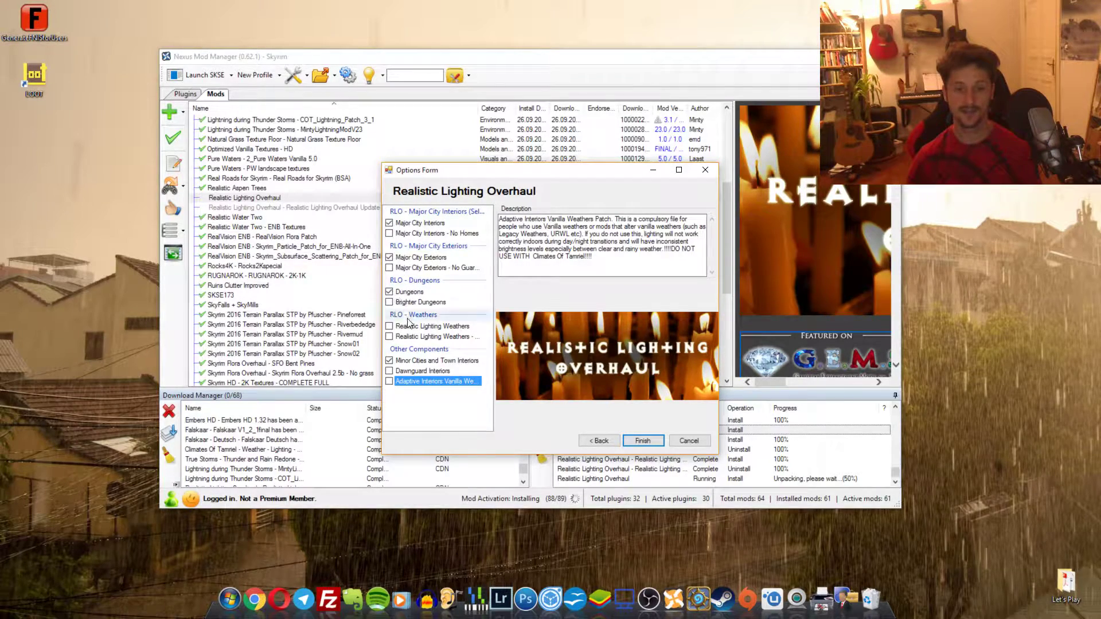
left_click(642, 439)
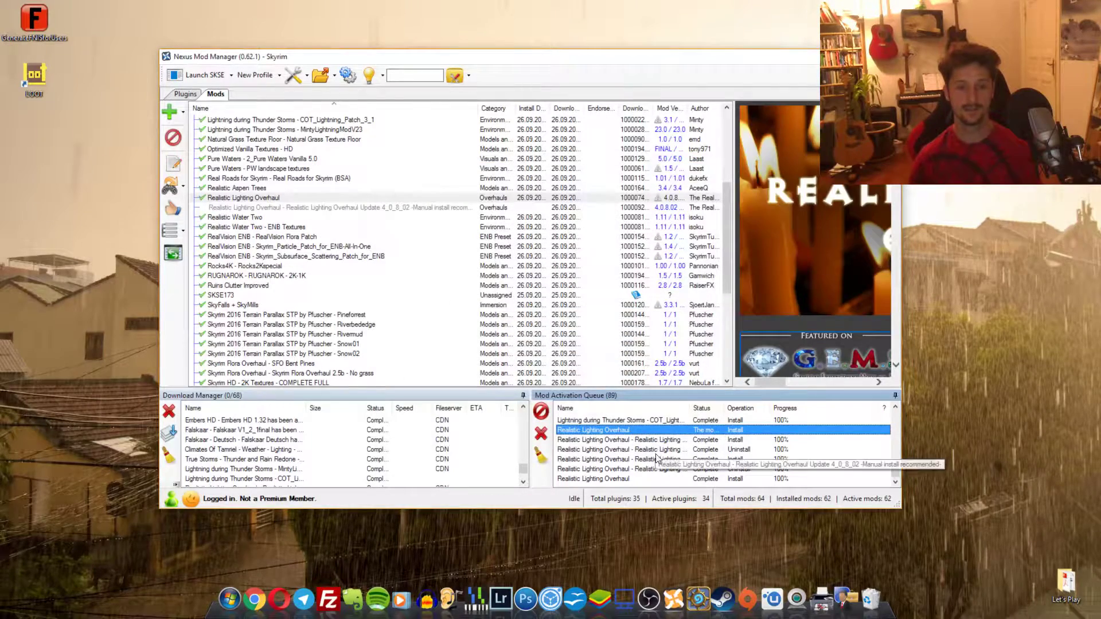
double_click(322, 206)
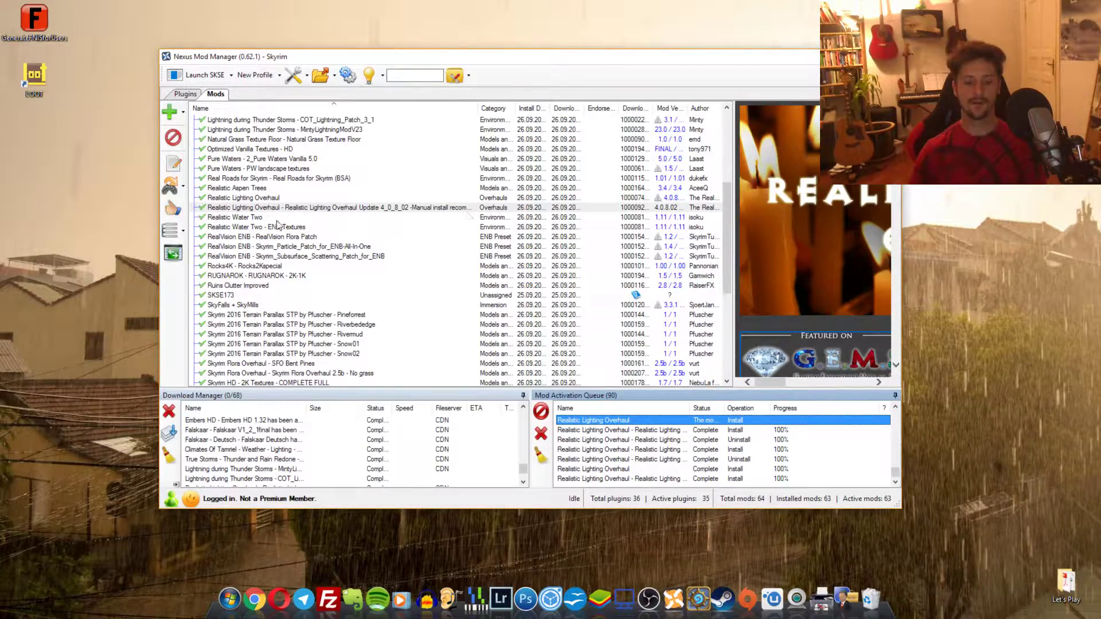
Switch to the Opera browser, browse all Skyrim files on Nexus Mods and sort them by most downloaded.
left_click(16, 442)
scroll(445, 253, "up", 3)
mouse_move(451, 168)
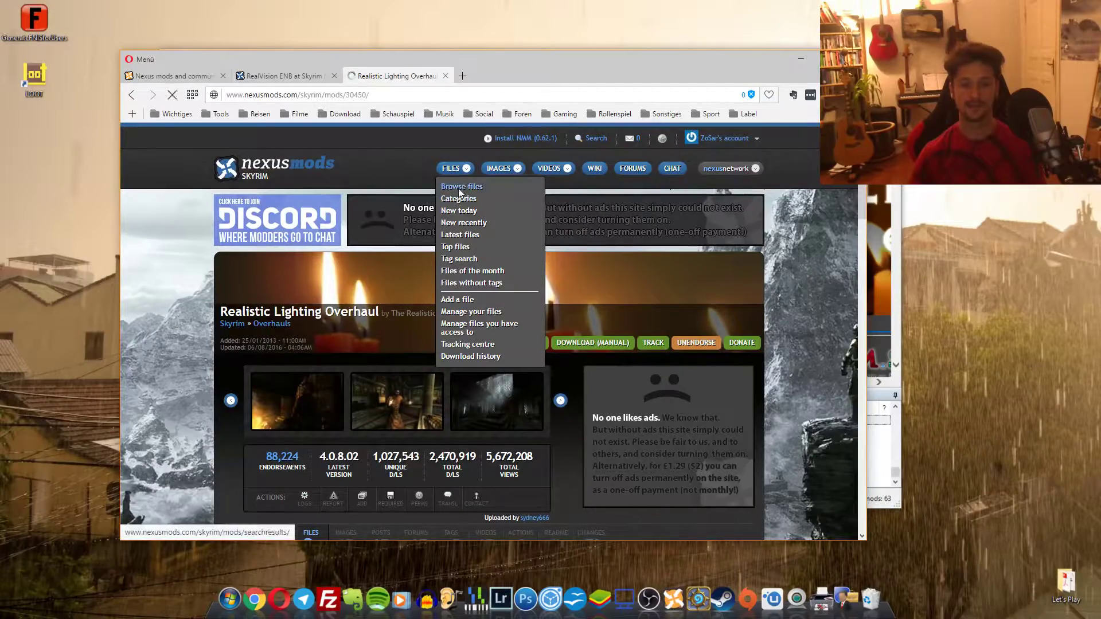
left_click(459, 189)
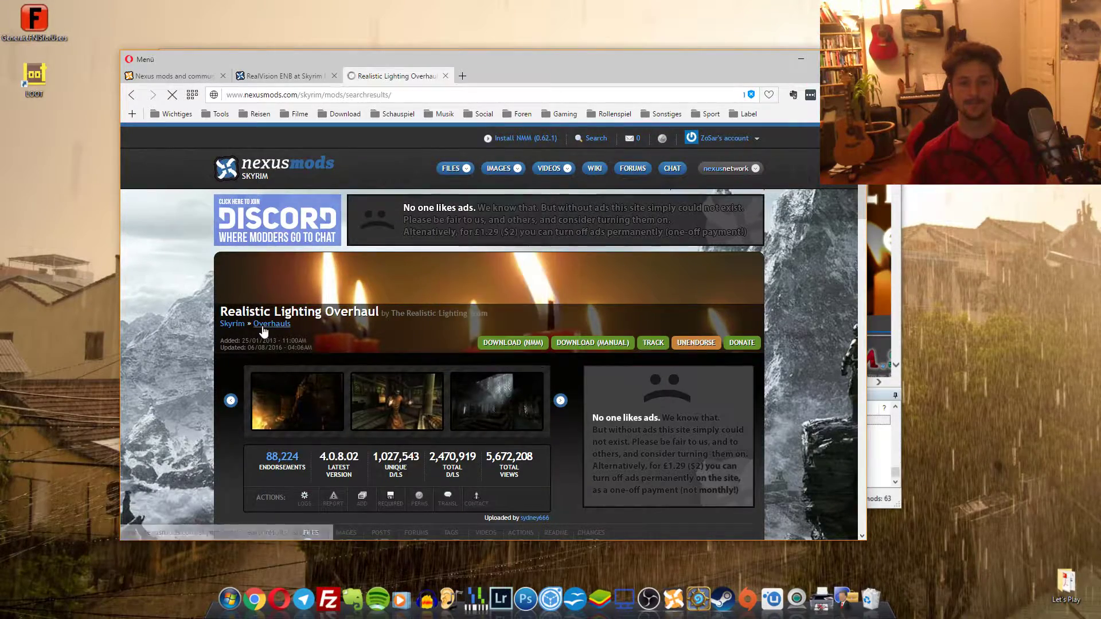
scroll(510, 373, "down", 4)
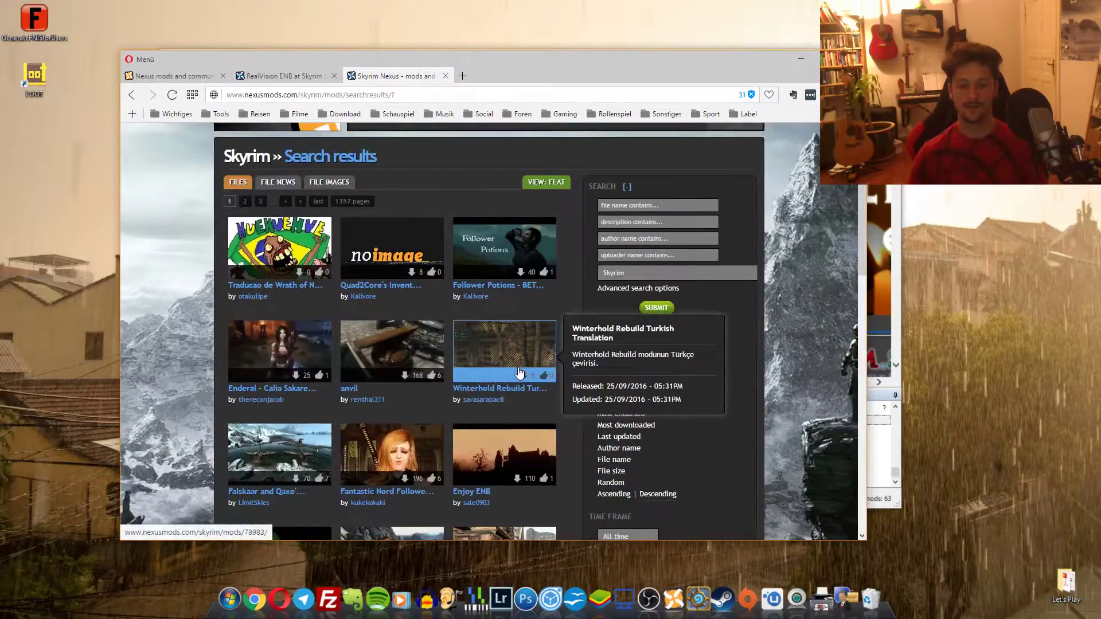
left_click(618, 312)
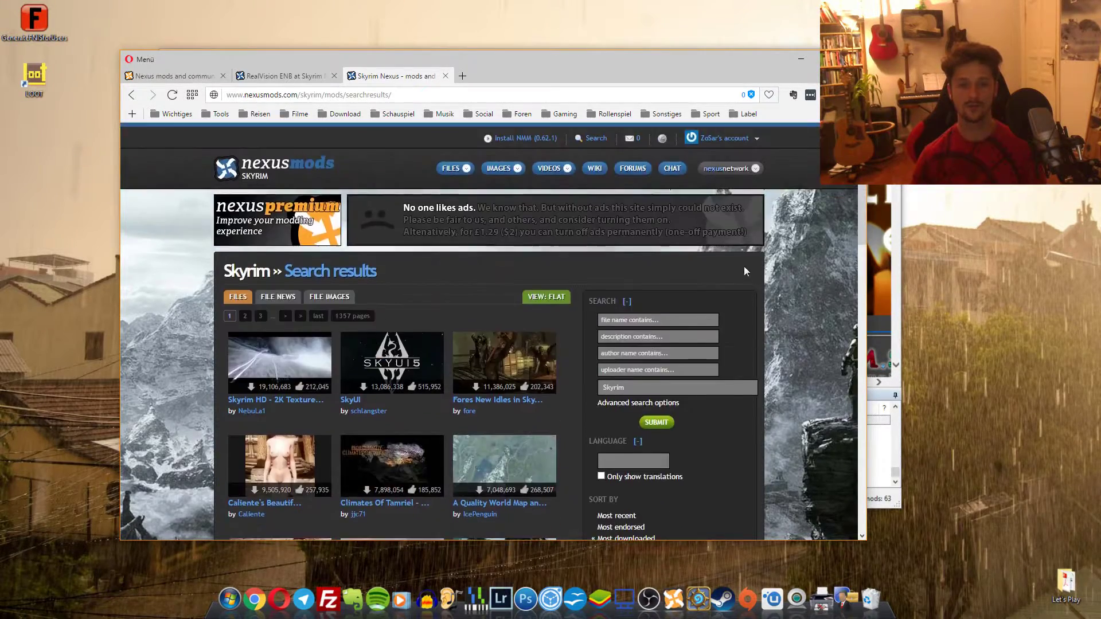
Look through the most downloaded Skyrim mods and the available search filters and attributes.
scroll(235, 358, "down", 2)
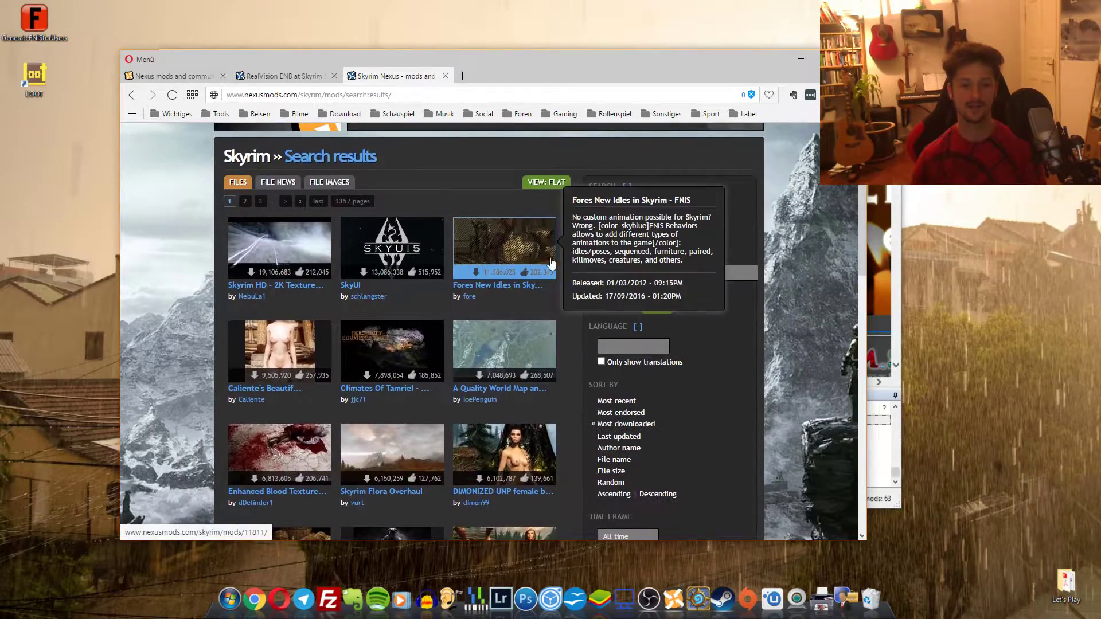
scroll(550, 258, "down", 2)
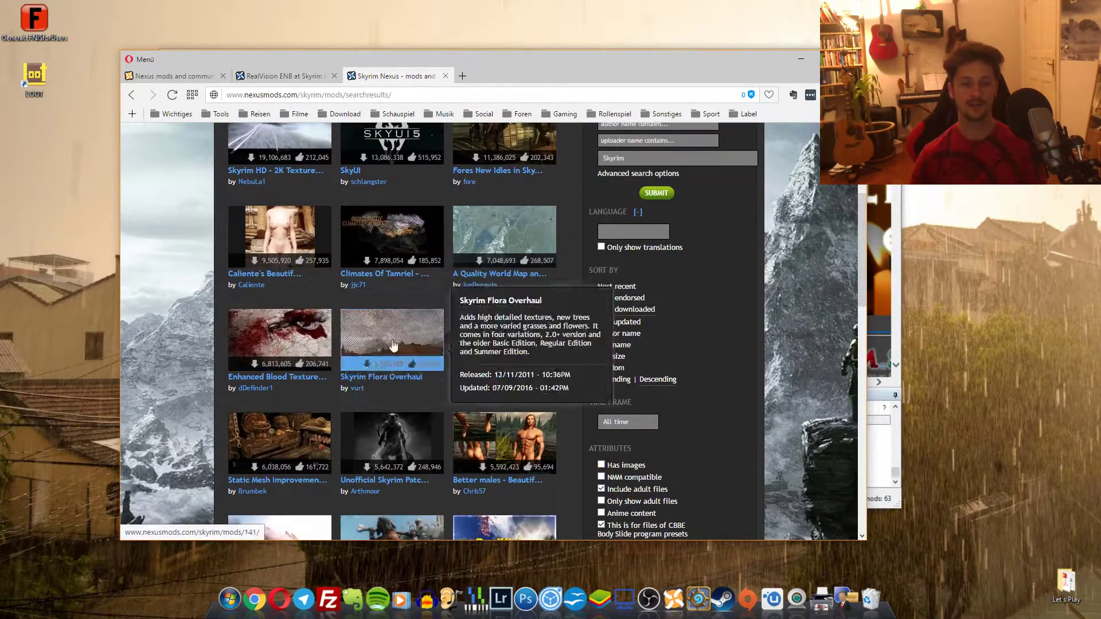
scroll(236, 243, "down", 3)
scroll(455, 294, "down", 3)
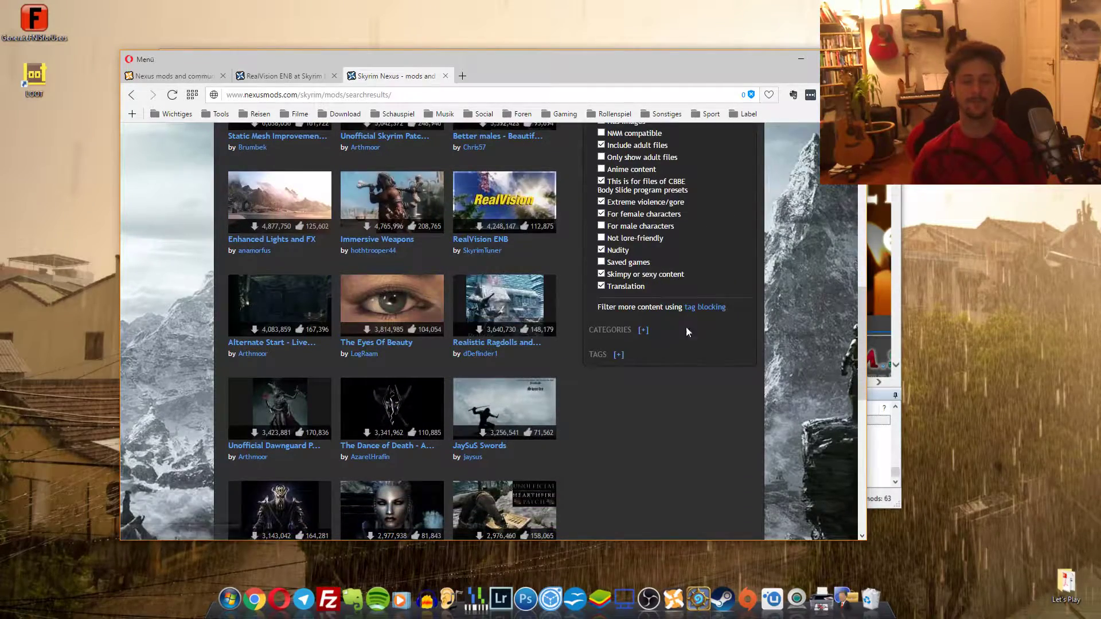
scroll(680, 414, "up", 4)
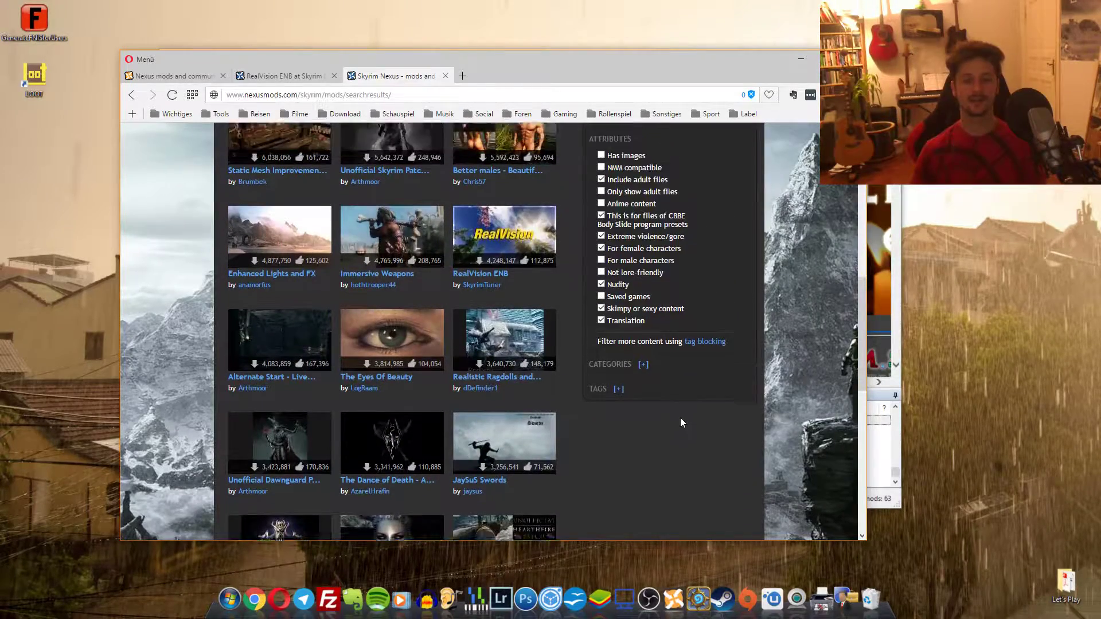
scroll(709, 422, "up", 6)
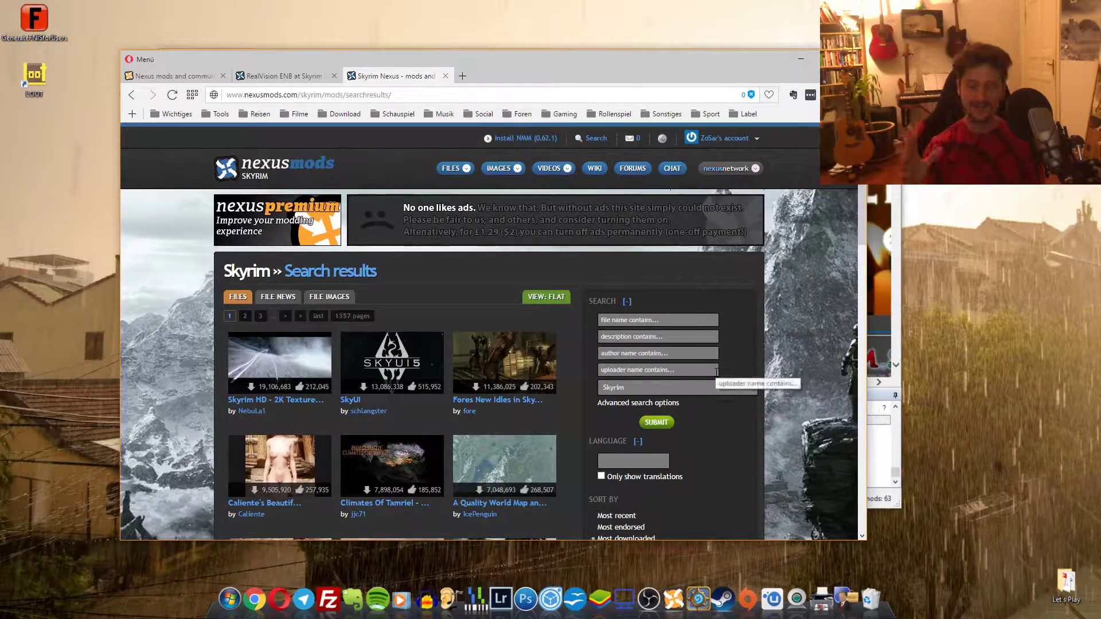
scroll(496, 294, "down", 3)
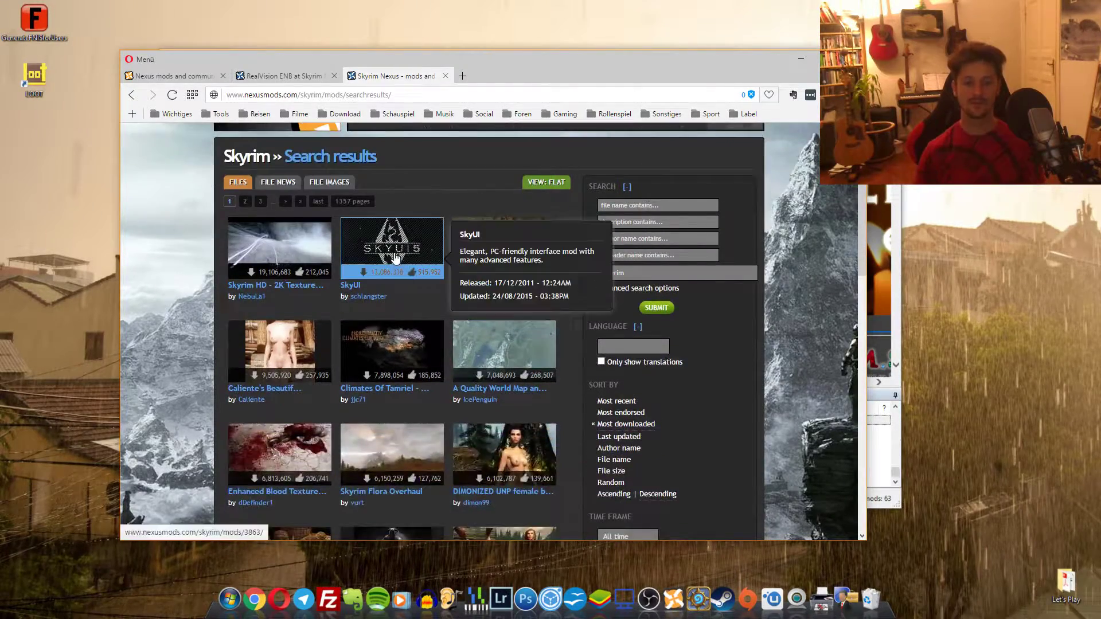
scroll(583, 354, "down", 7)
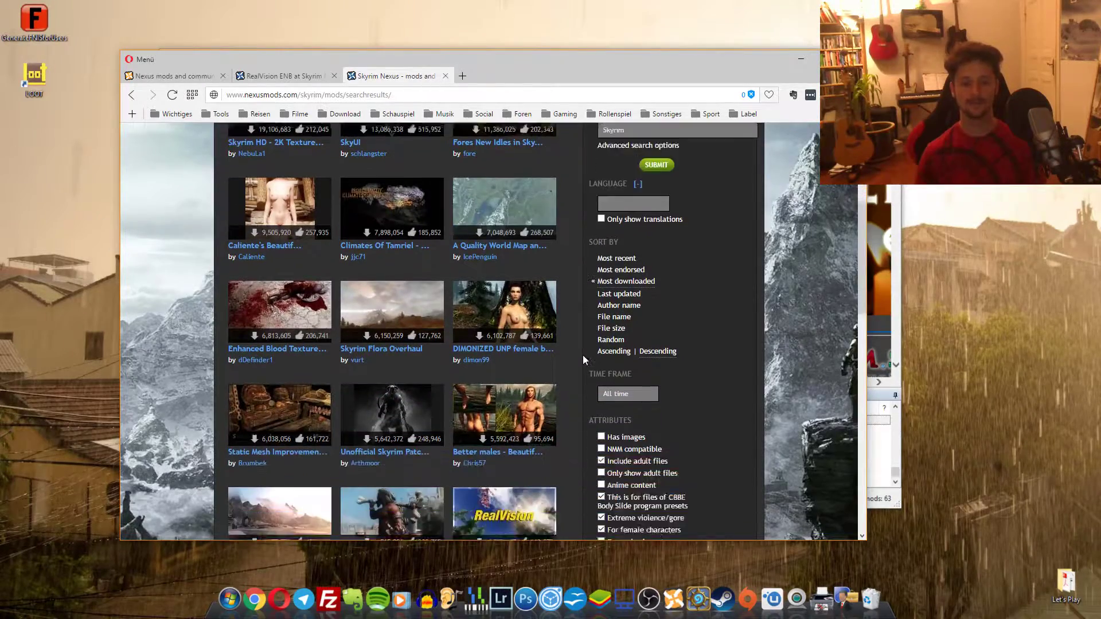
scroll(584, 352, "down", 2)
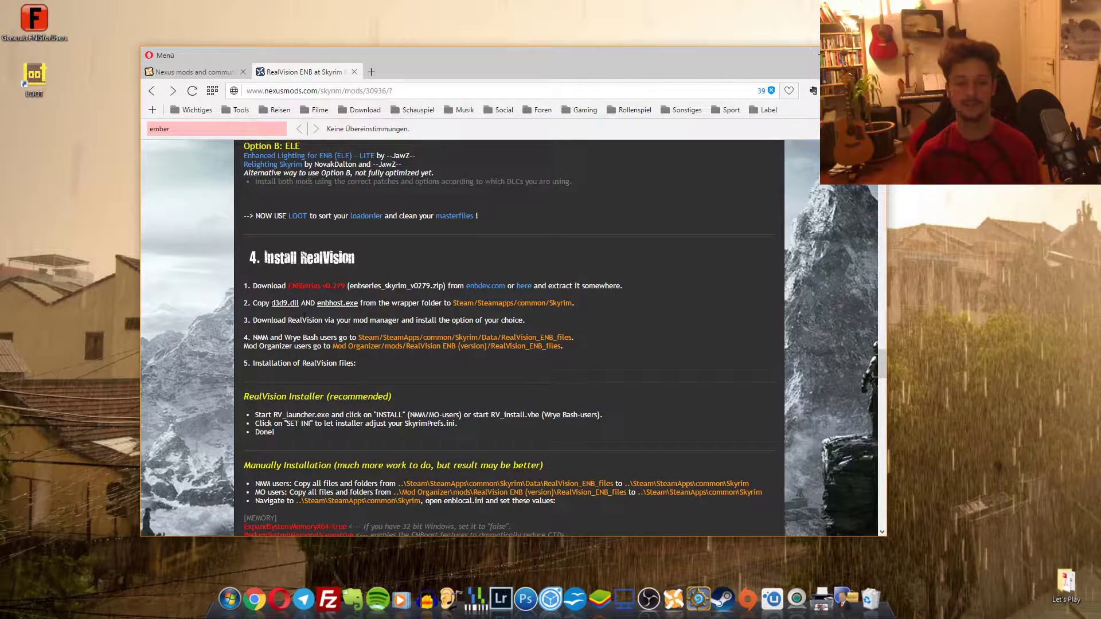
Check the required ENBSeries version in the Install RealVision section and open the enbdev.com link in a new tab.
left_click_drag(242, 291, 332, 286)
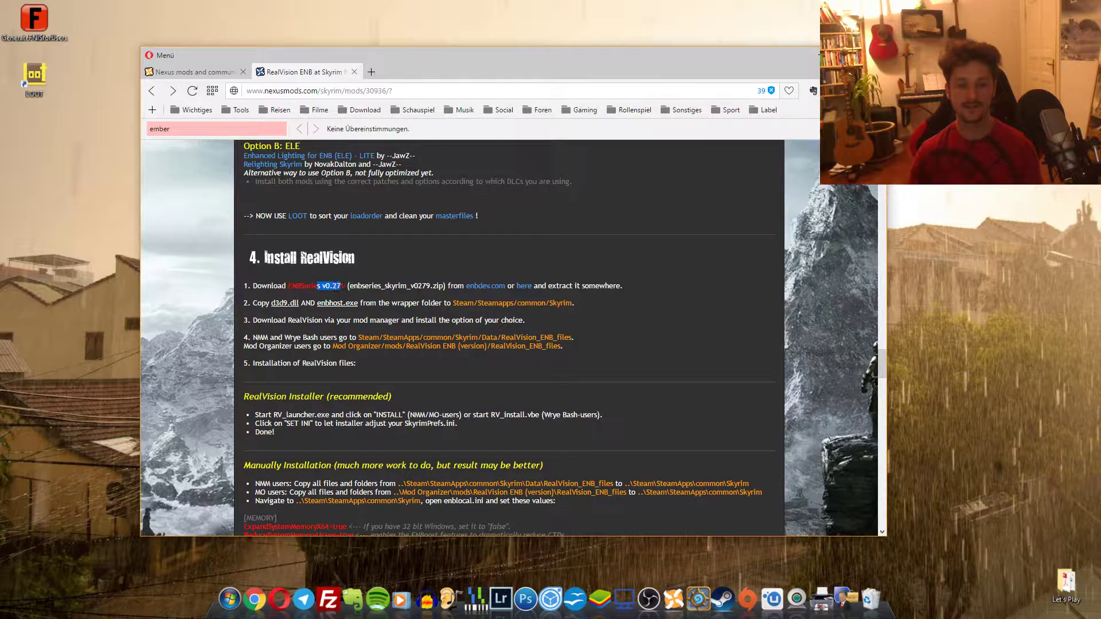
left_click(313, 297)
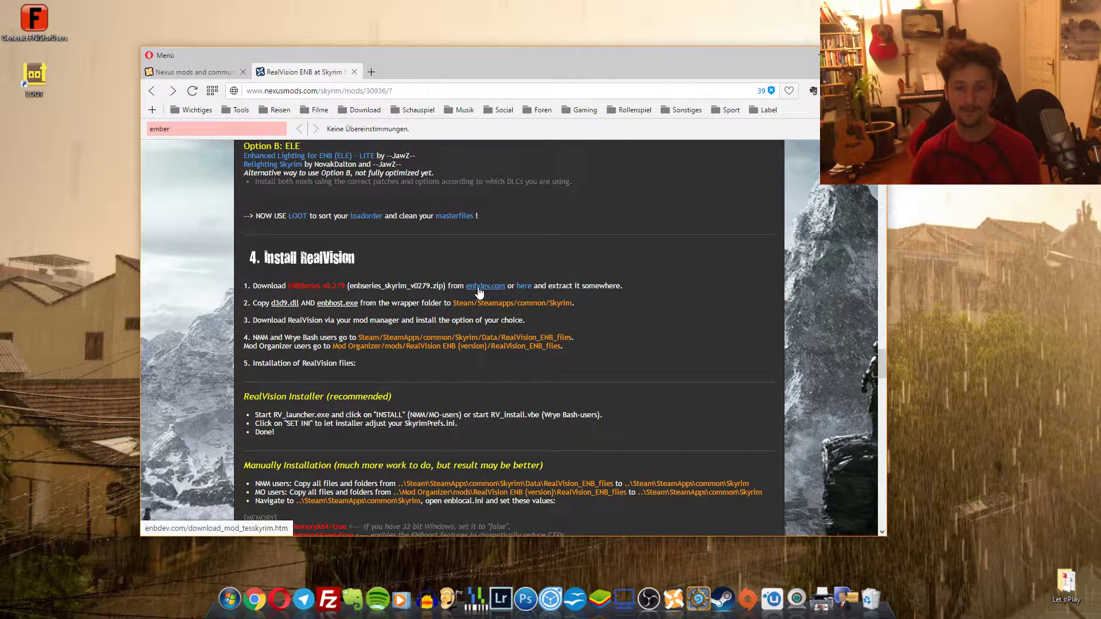
scroll(480, 290, "down", 2)
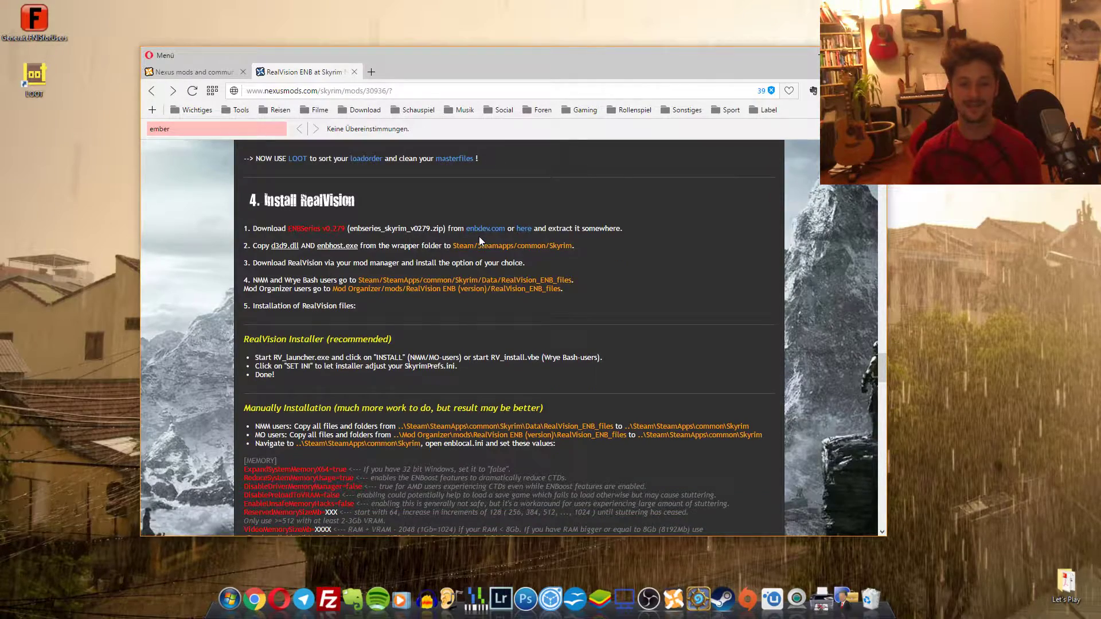
right_click(484, 229)
left_click(531, 234)
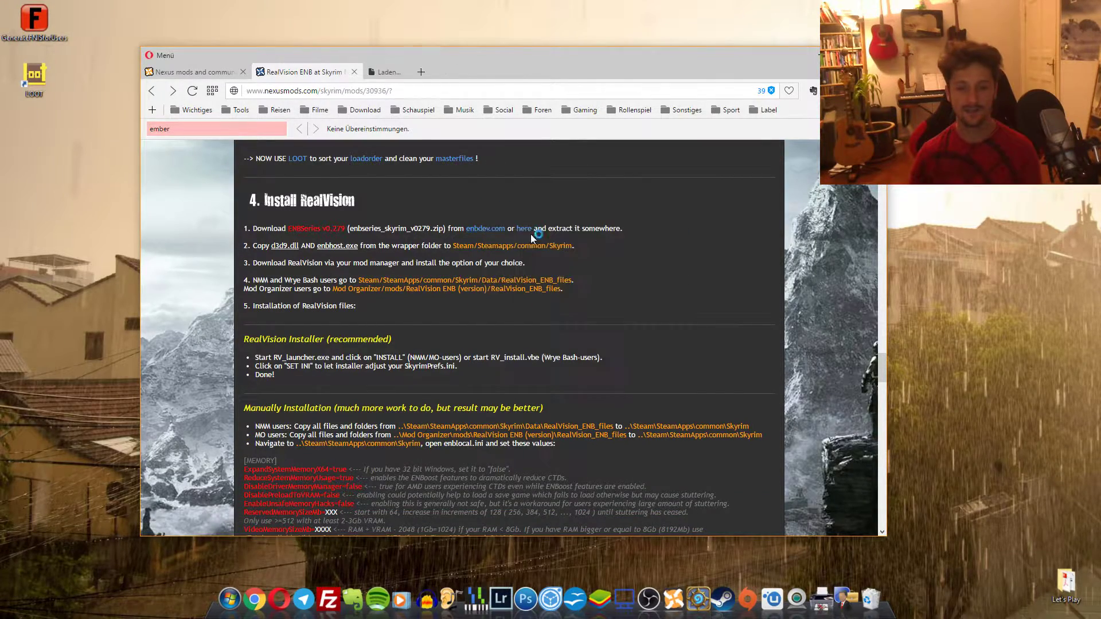
left_click(417, 72)
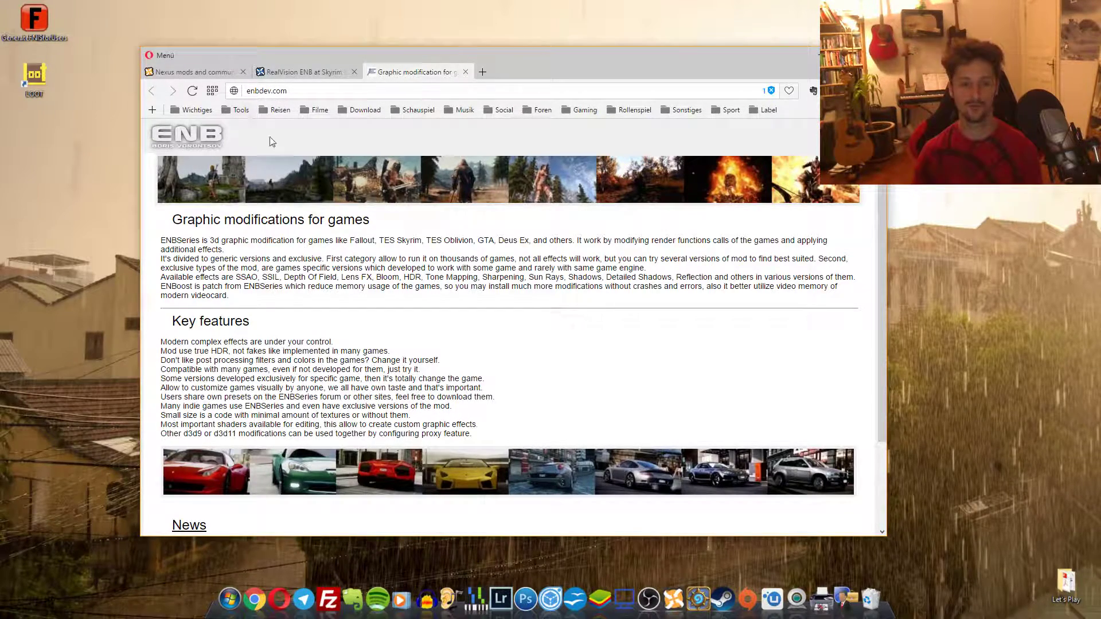
Enter the ENB site, go to its downloads and open the TES Skyrim entry under Graphic modifications.
scroll(374, 193, "down", 2)
left_click(192, 414)
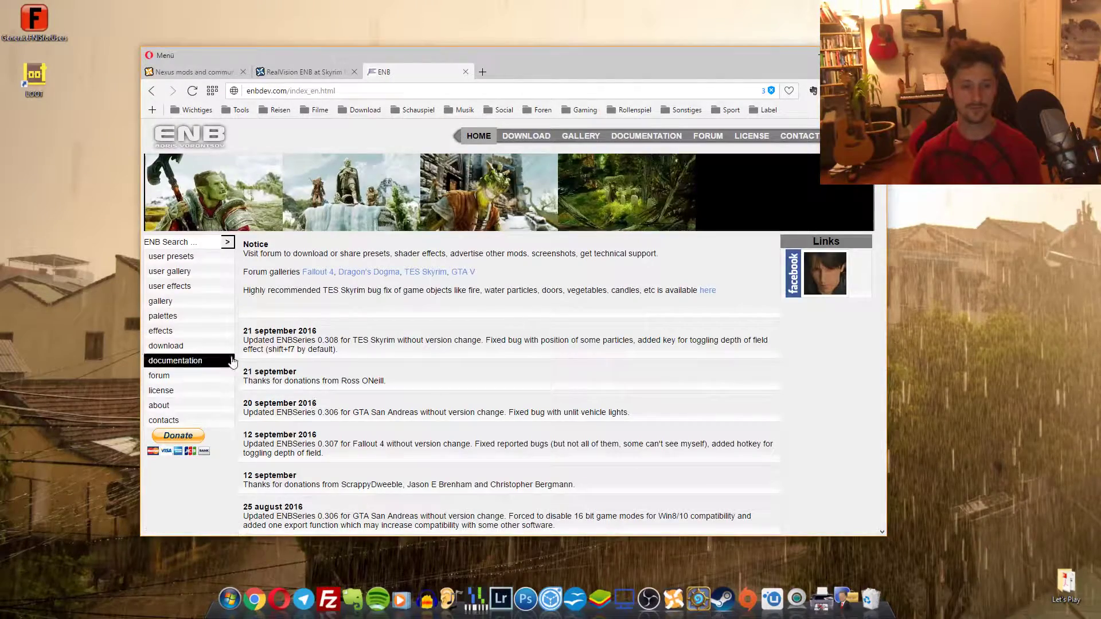
left_click(166, 346)
scroll(408, 326, "down", 5)
scroll(407, 325, "down", 10)
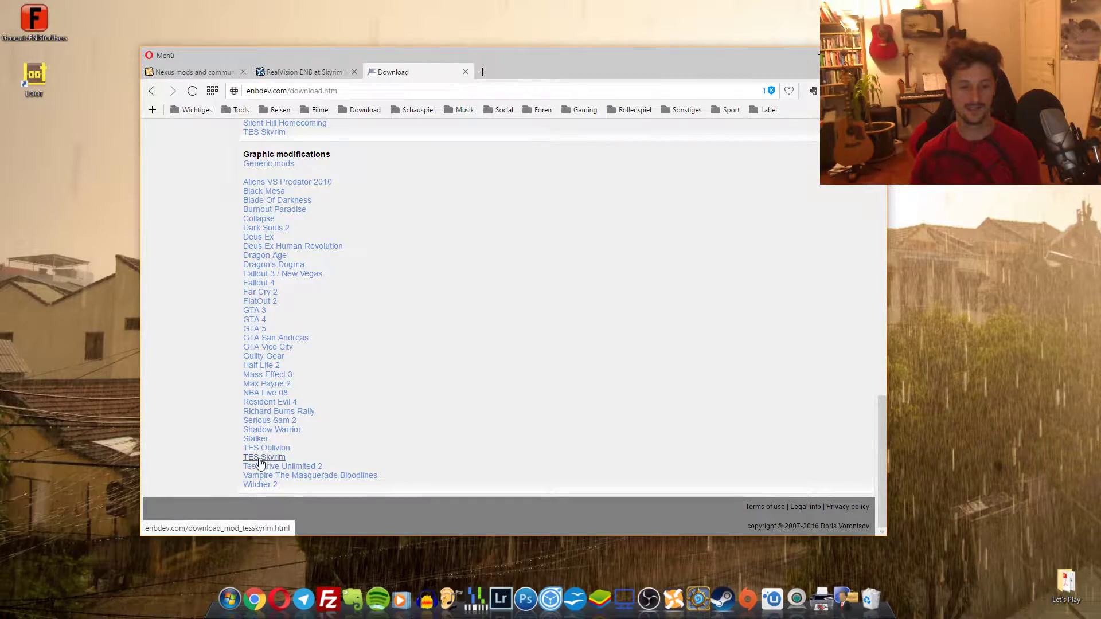
left_click(261, 458)
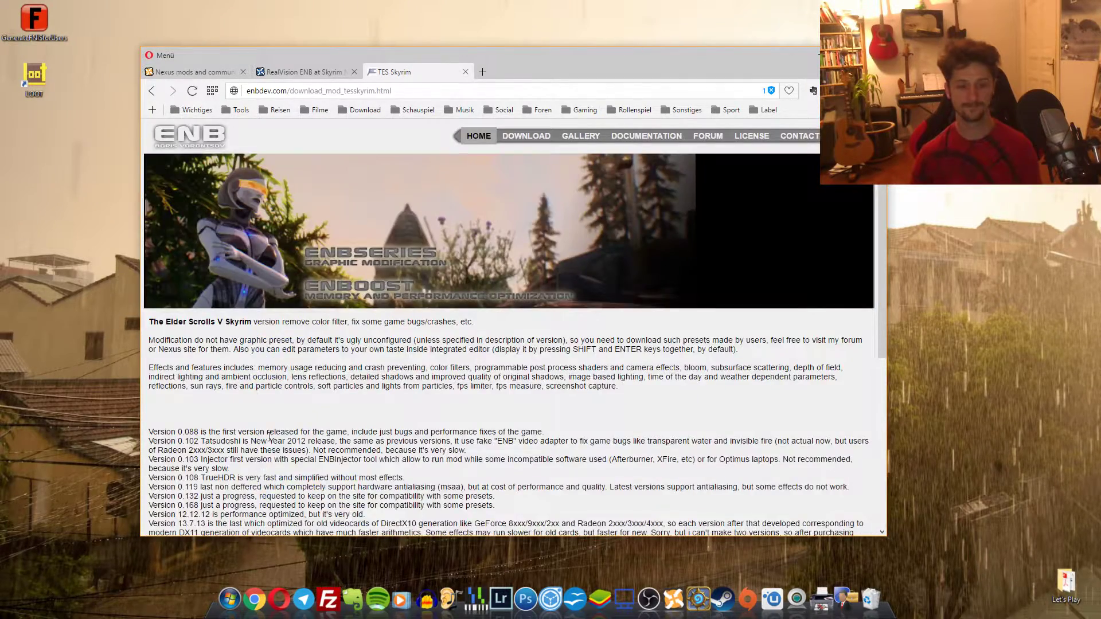
Review the ENBSeries version notes for Skyrim and open the page for v0.308.
scroll(261, 459, "down", 8)
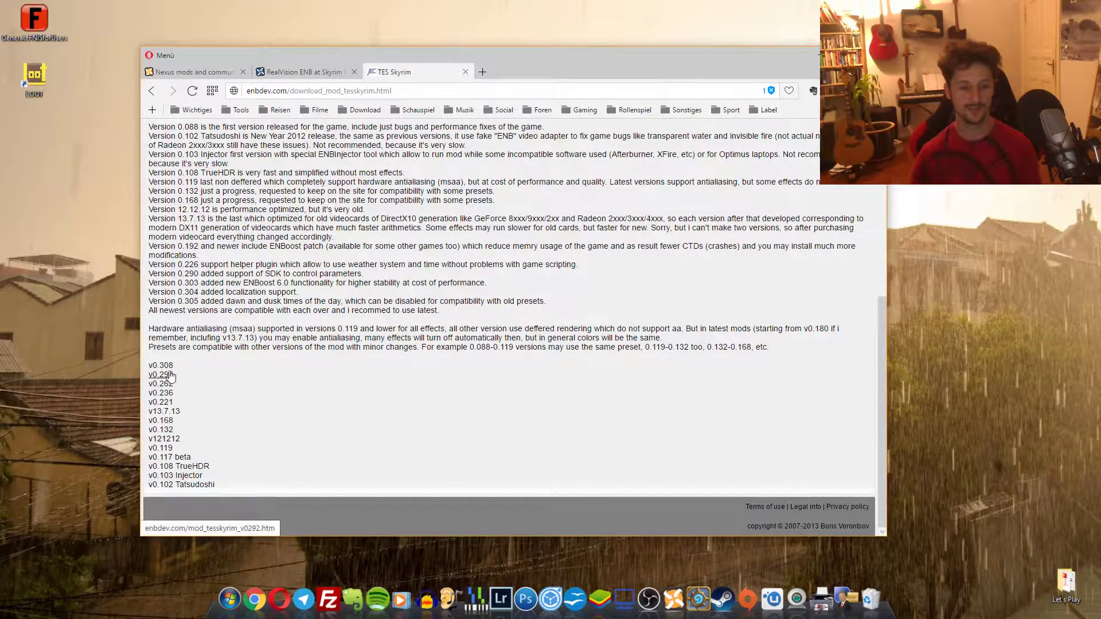
scroll(241, 390, "up", 1)
scroll(246, 353, "down", 1)
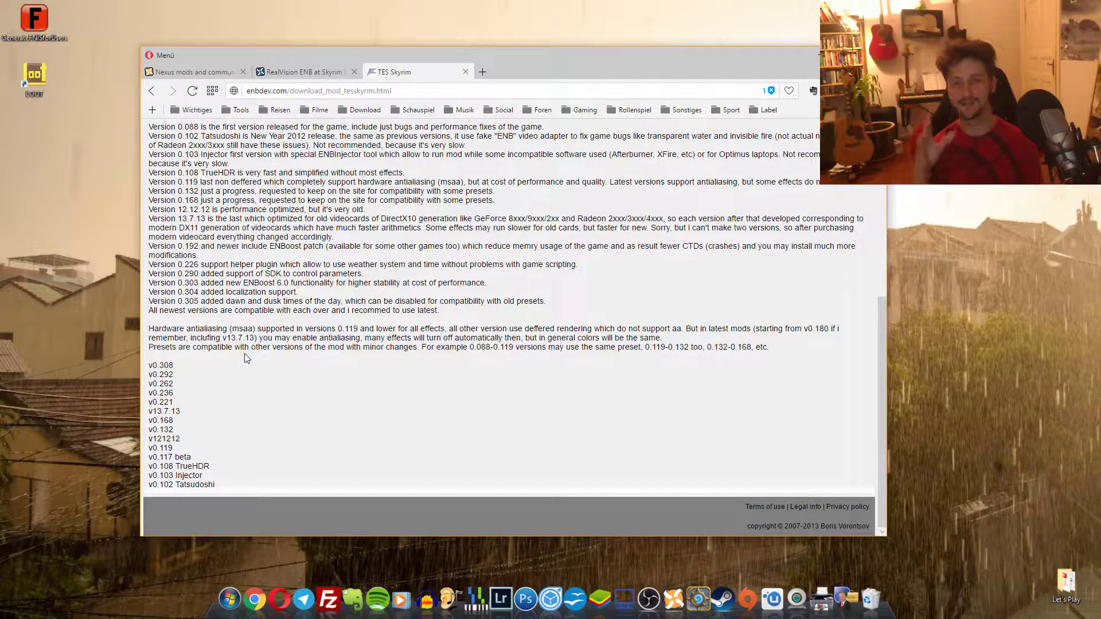
left_click(161, 369)
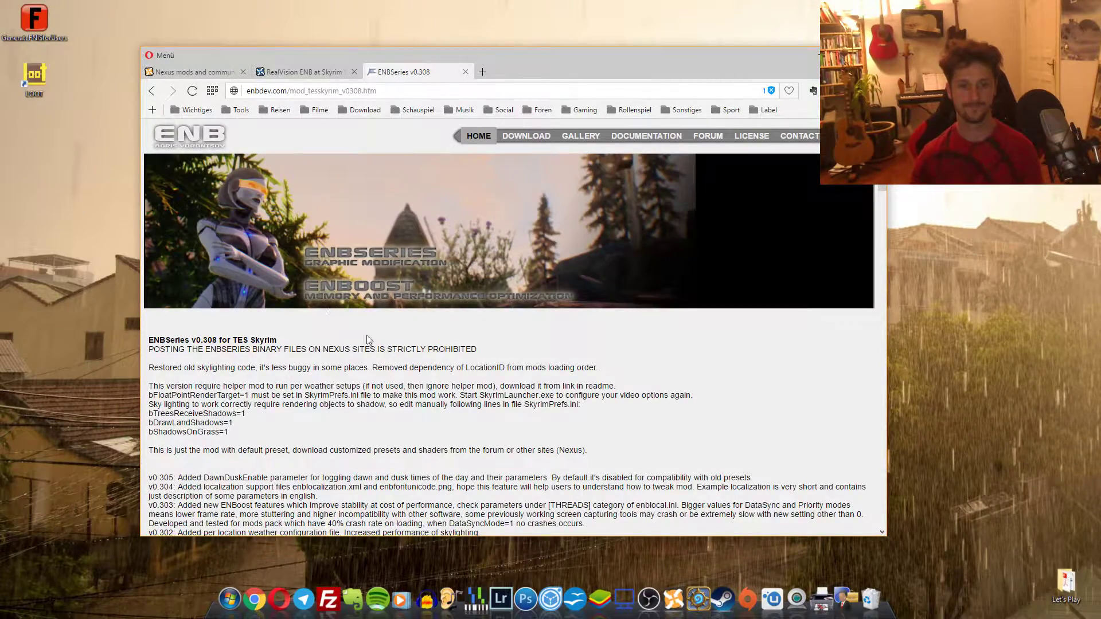
Download enbseries_skyrim_v0308.zip from the end of the version page and close the ENBSeries tab.
scroll(476, 236, "down", 20)
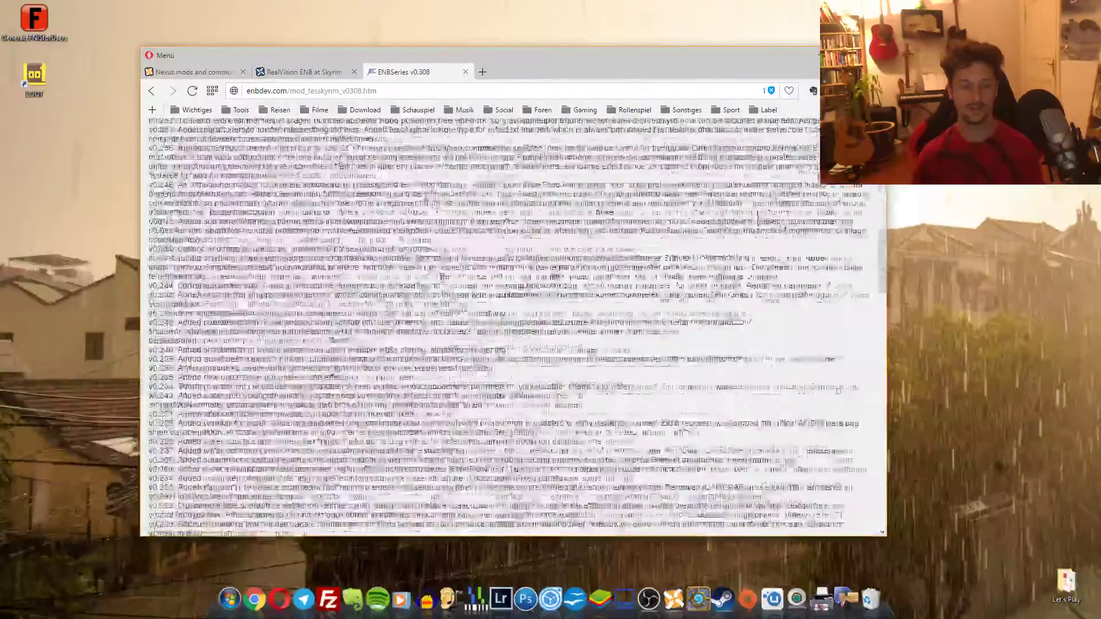
scroll(406, 232, "down", 20)
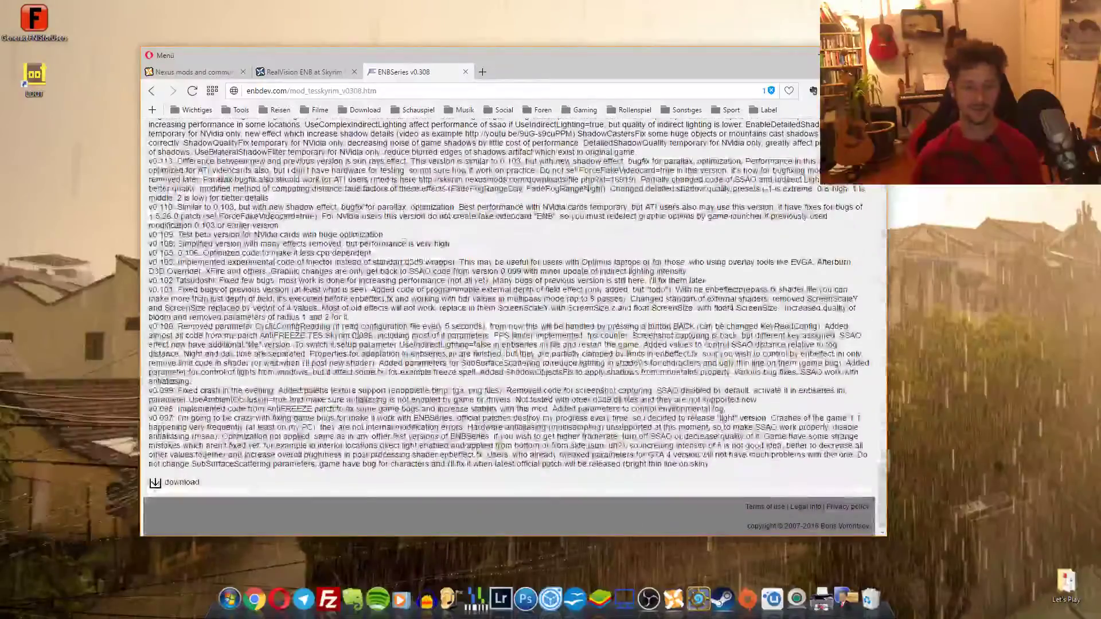
left_click(164, 483)
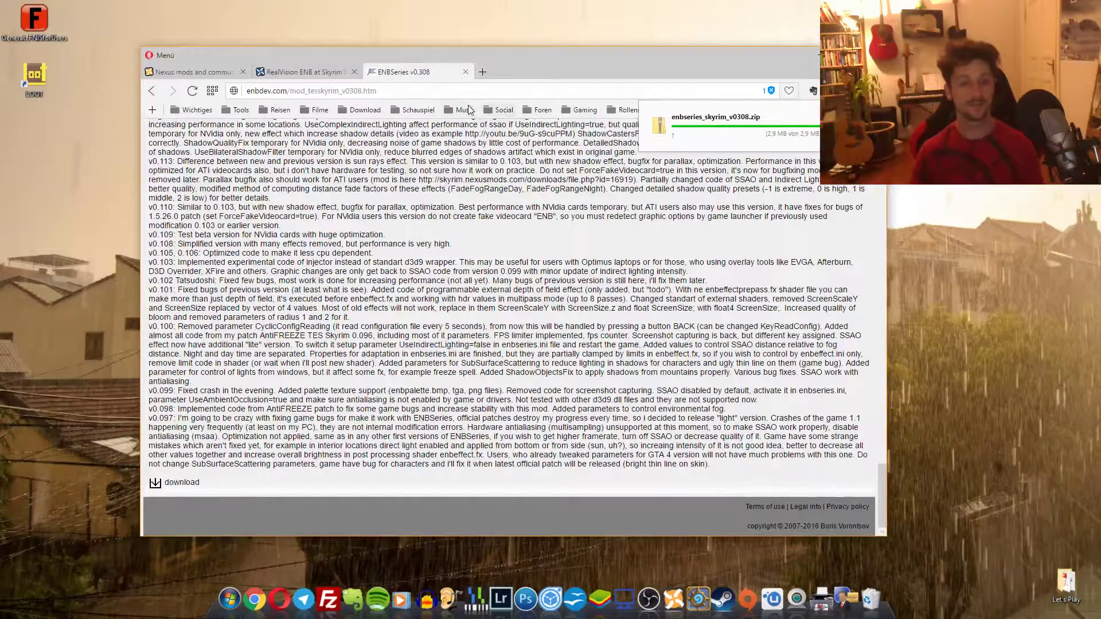
left_click(467, 71)
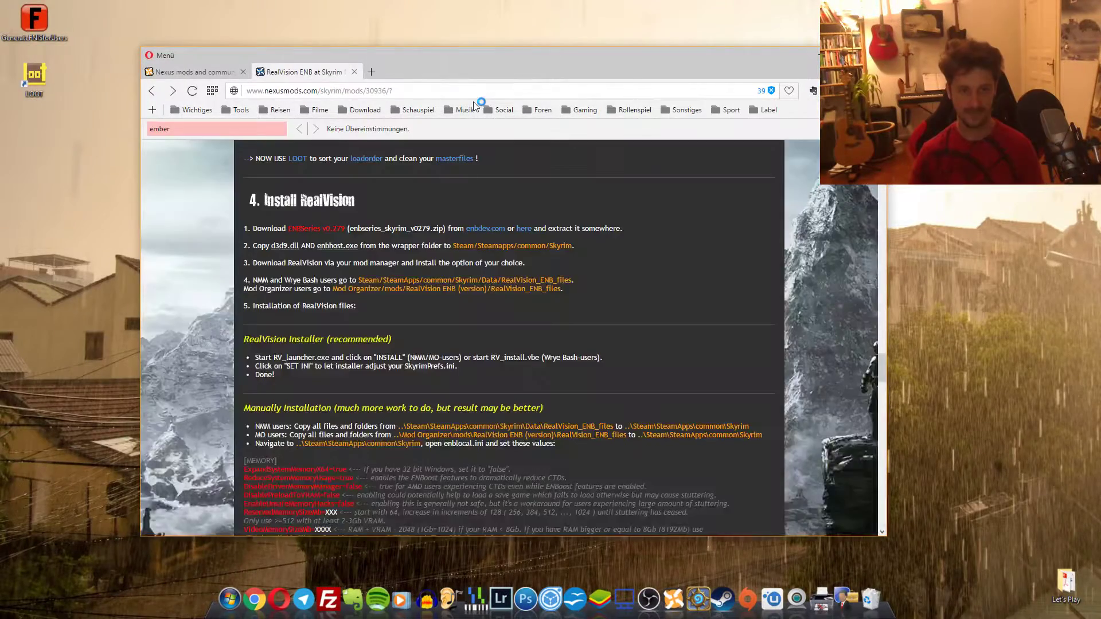
Open enbseries_skyrim_v0308.zip from the Downloads folder and enter its WrapperVersion folder.
key("super+d")
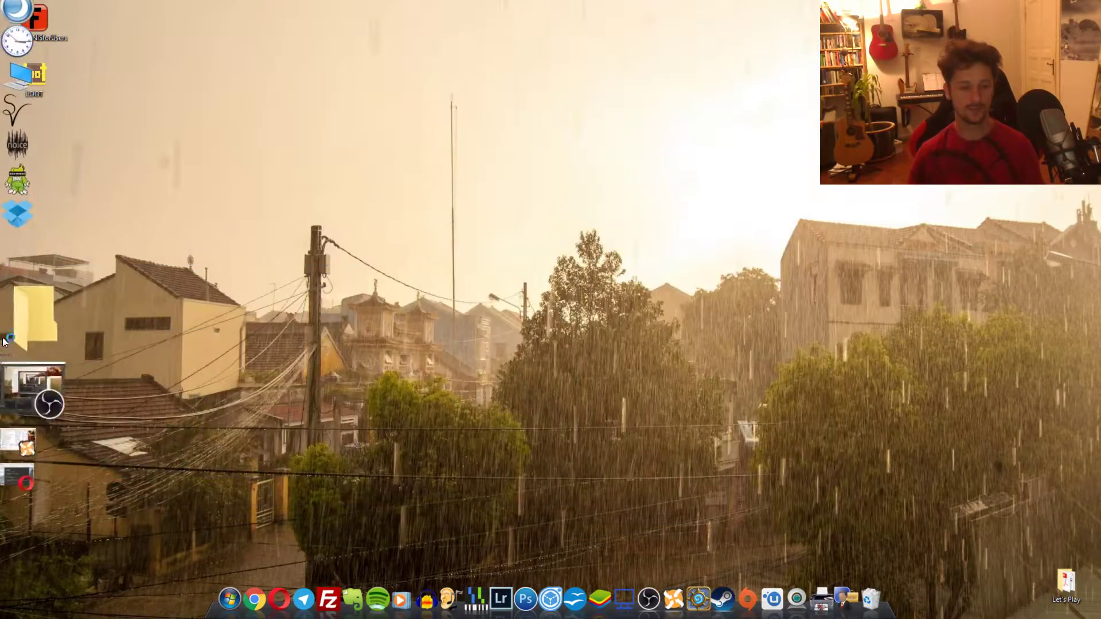
double_click(20, 125)
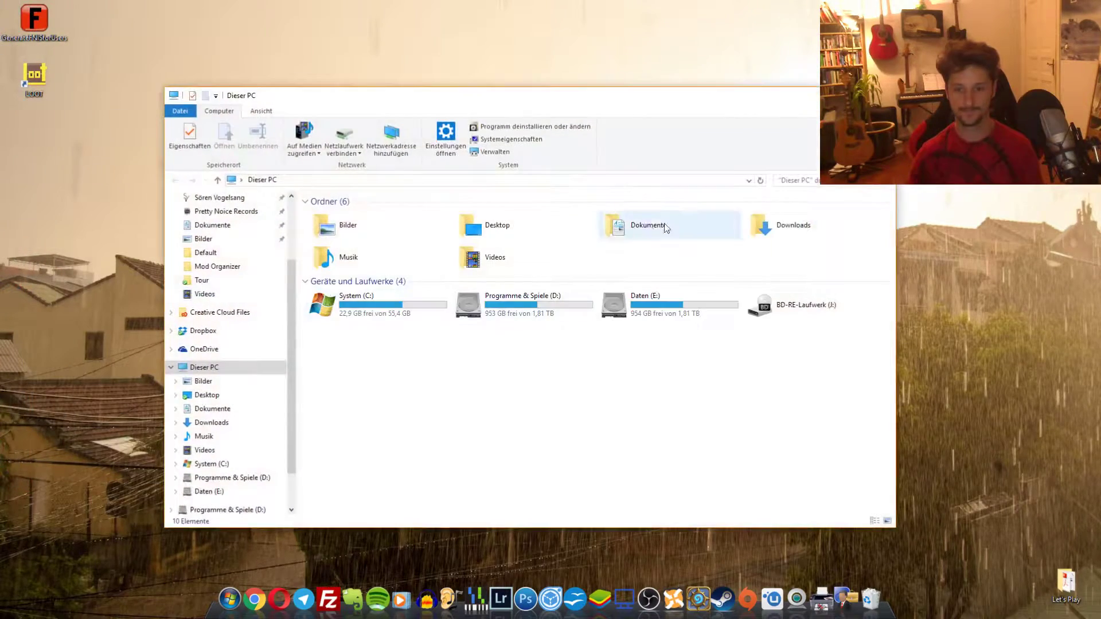
double_click(785, 226)
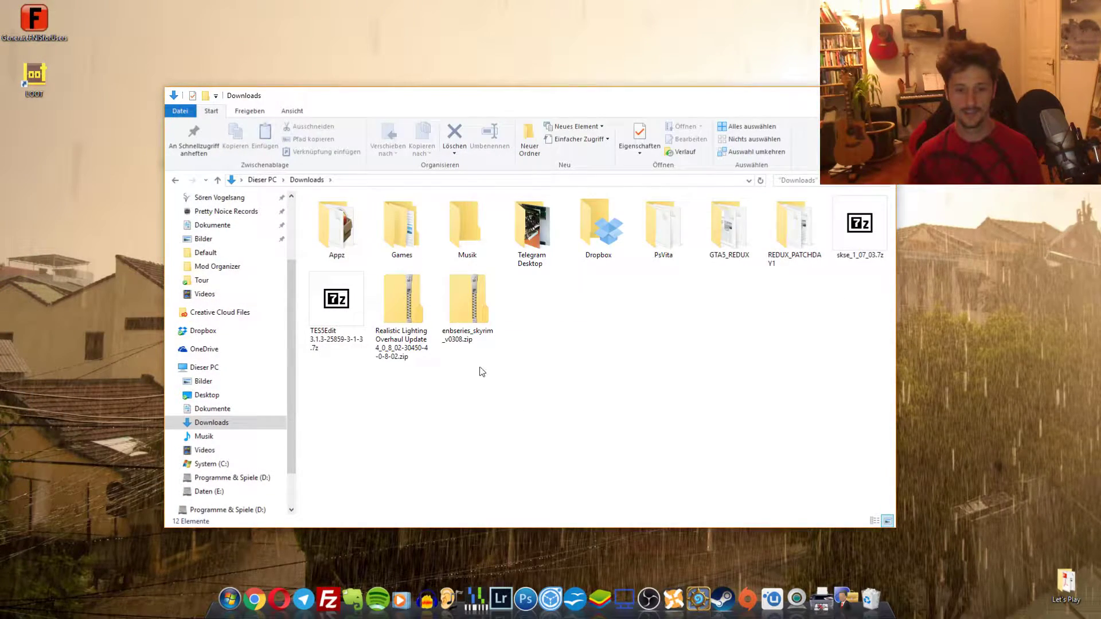
left_click(483, 330)
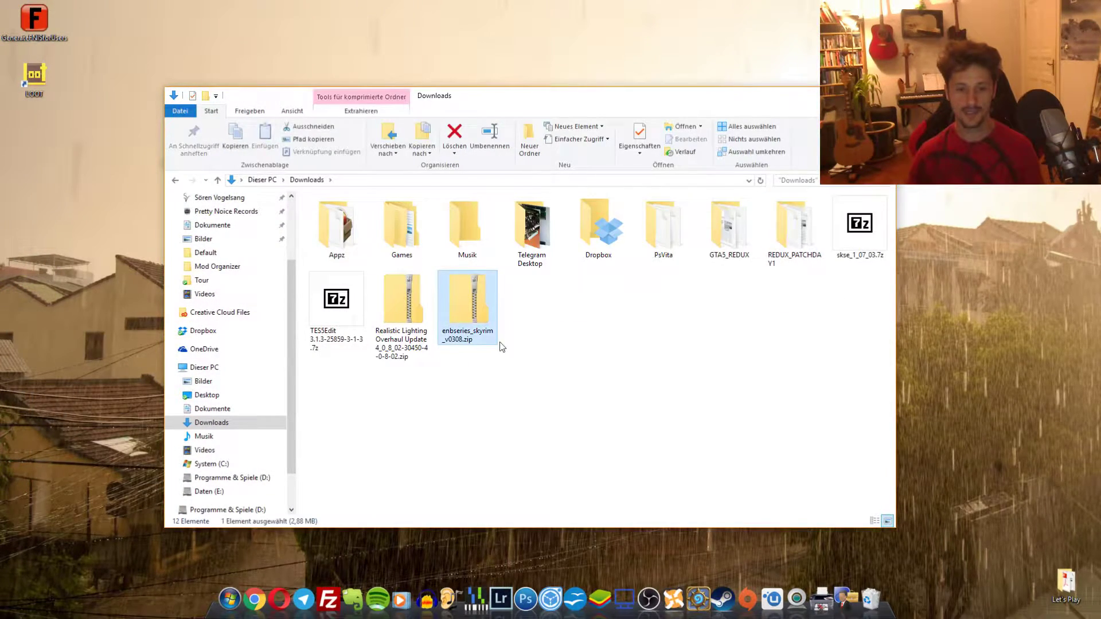
double_click(469, 304)
left_click_drag(467, 98, 644, 50)
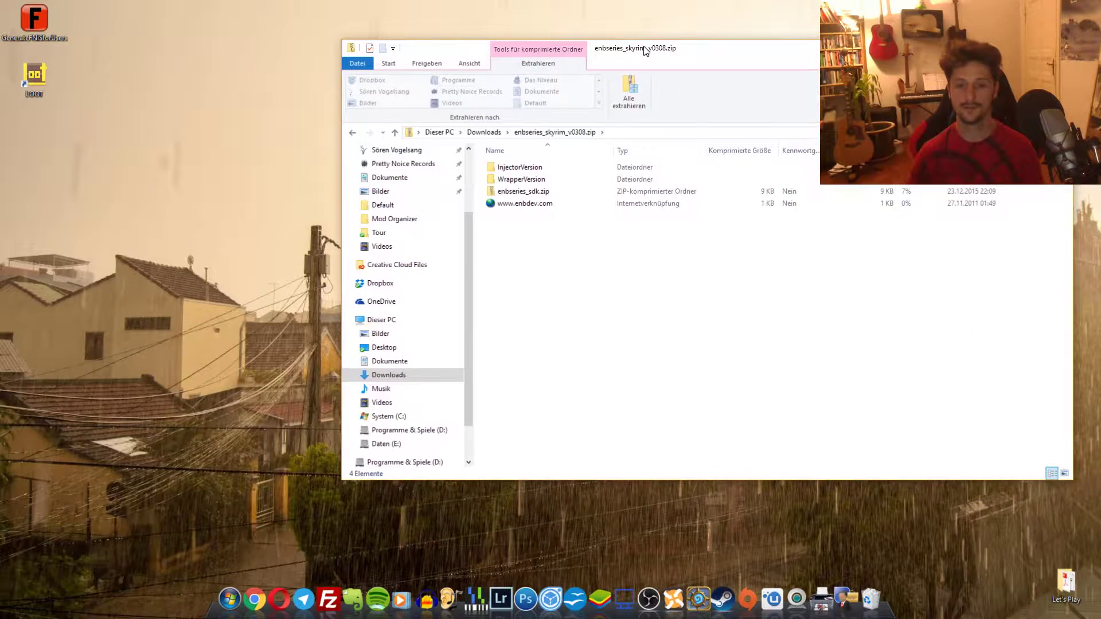
double_click(534, 182)
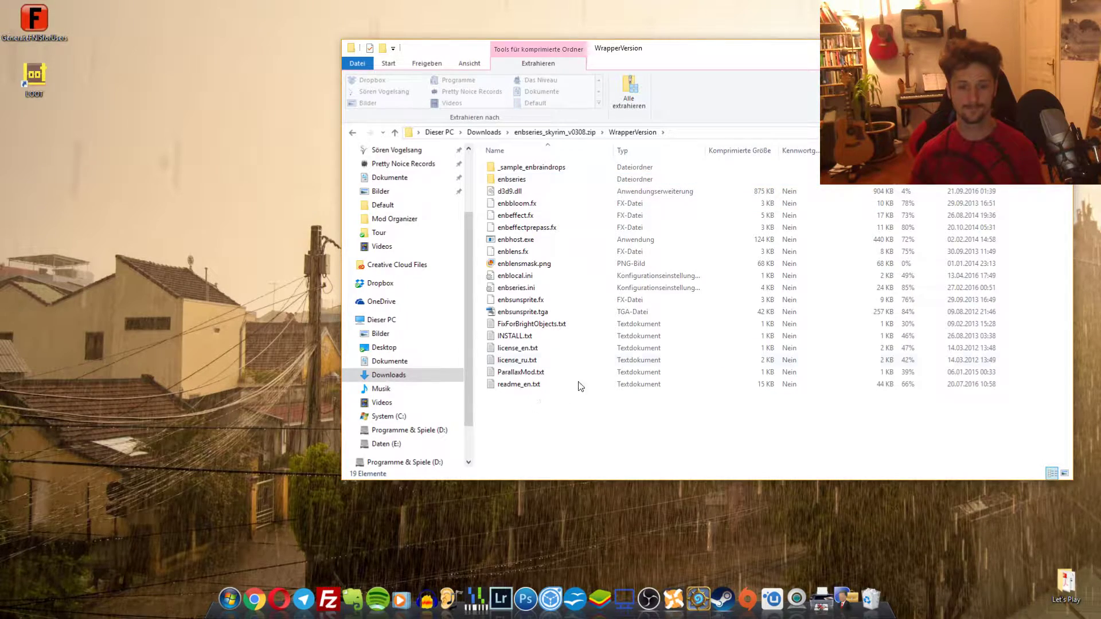
Open the Skyrim game folder under Spiele, Steam, SteamApps, common on drive D: in a second window beside the archive.
mouse_move(1, 309)
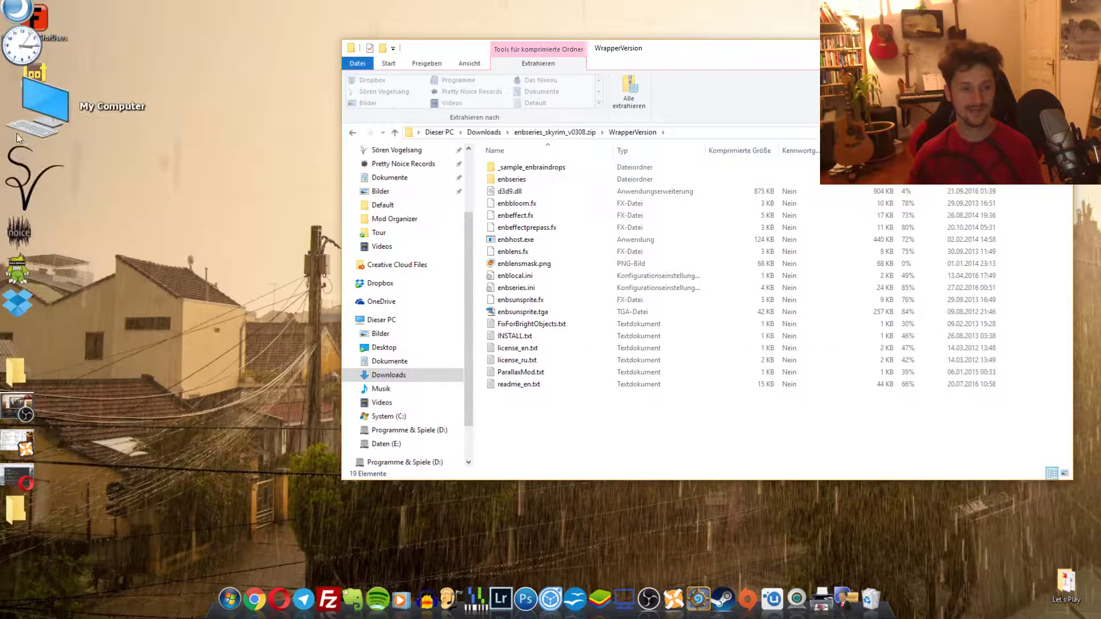
left_click(19, 123)
left_click_drag(516, 63, 201, 80)
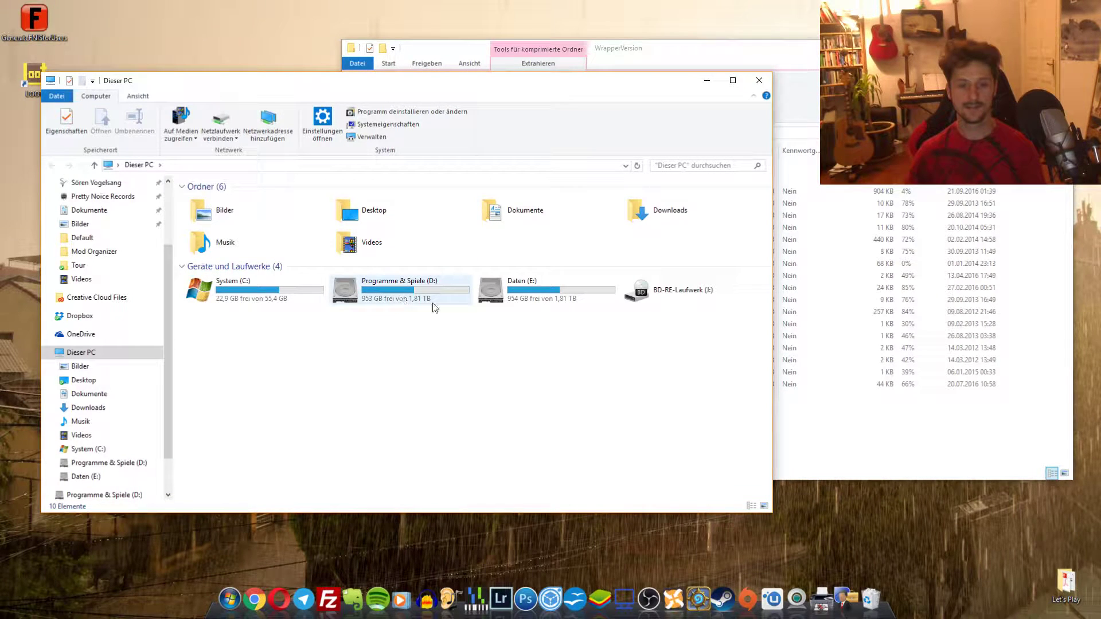
double_click(413, 288)
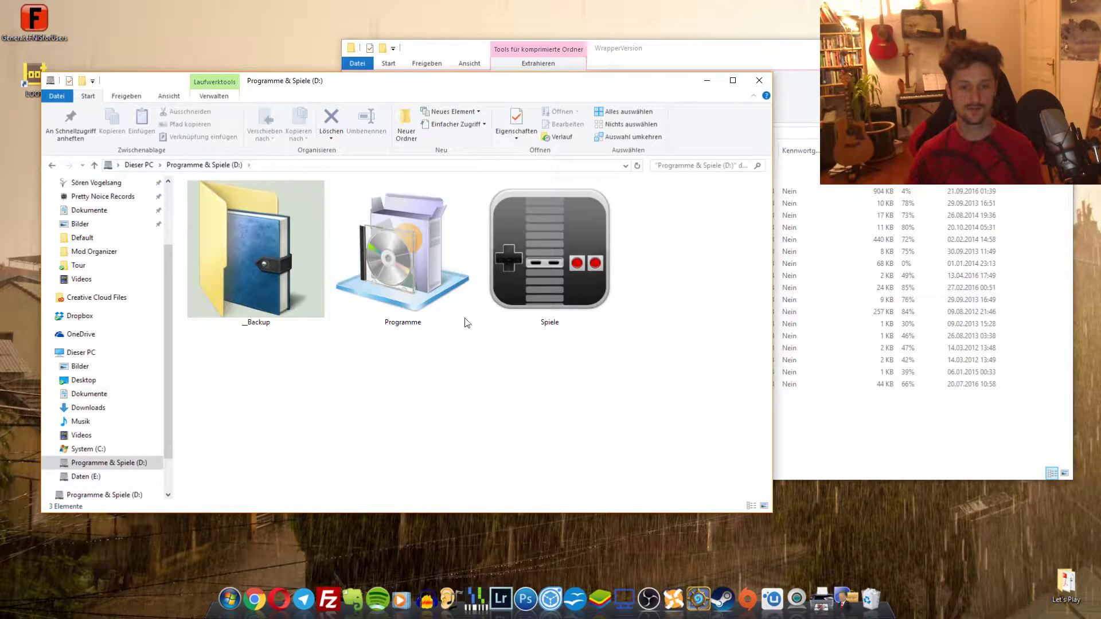
left_click(559, 232)
double_click(558, 232)
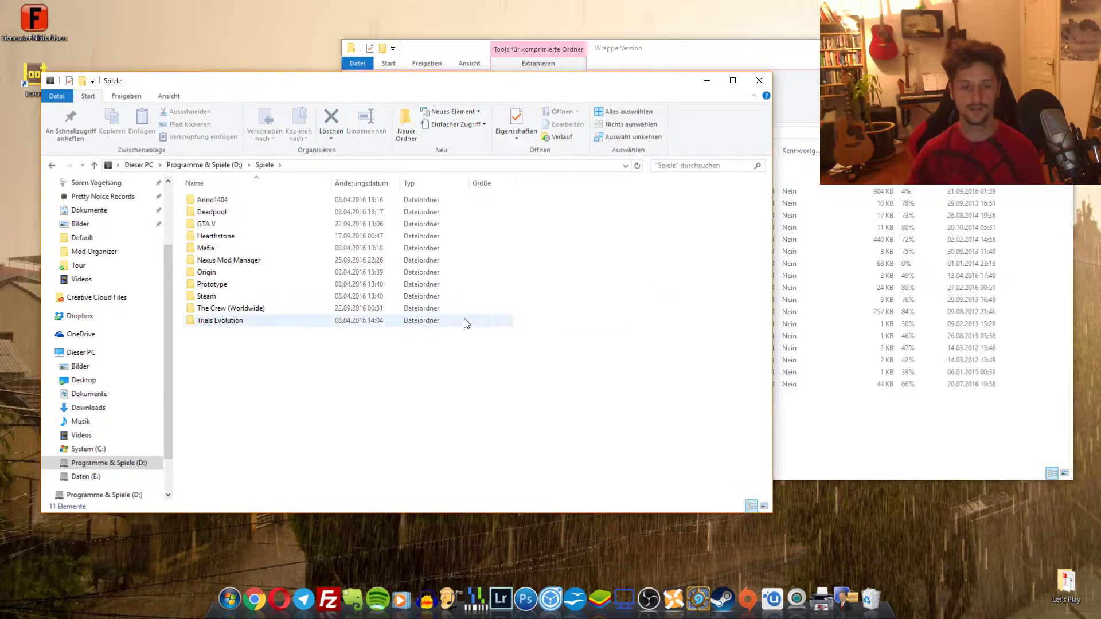
double_click(218, 295)
double_click(217, 201)
double_click(218, 201)
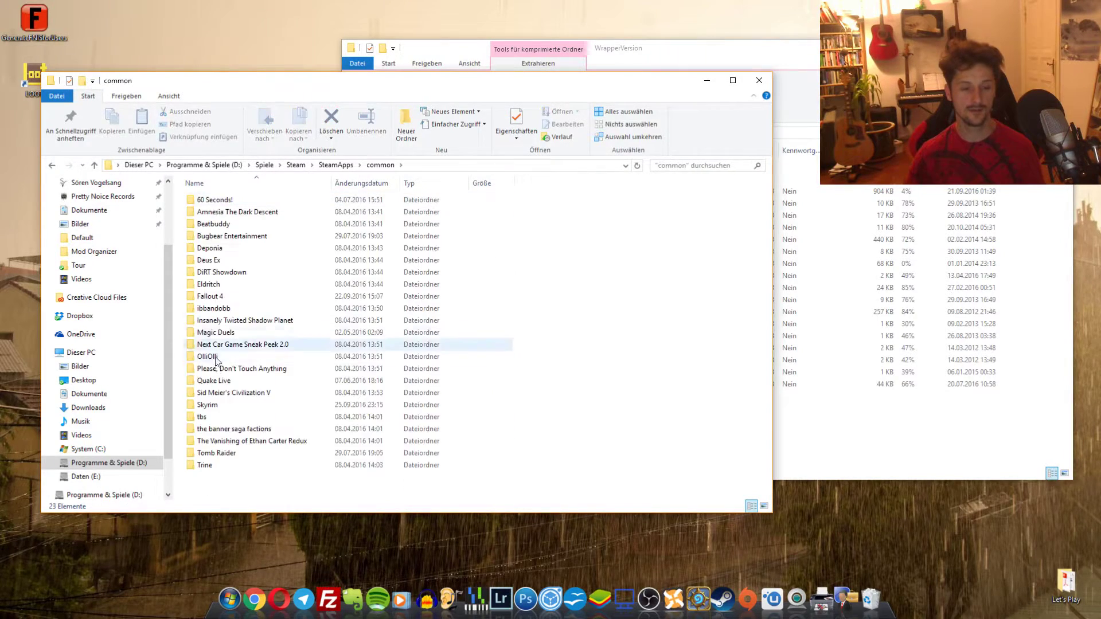
double_click(221, 401)
left_click_drag(428, 86, 471, 102)
left_click(757, 56)
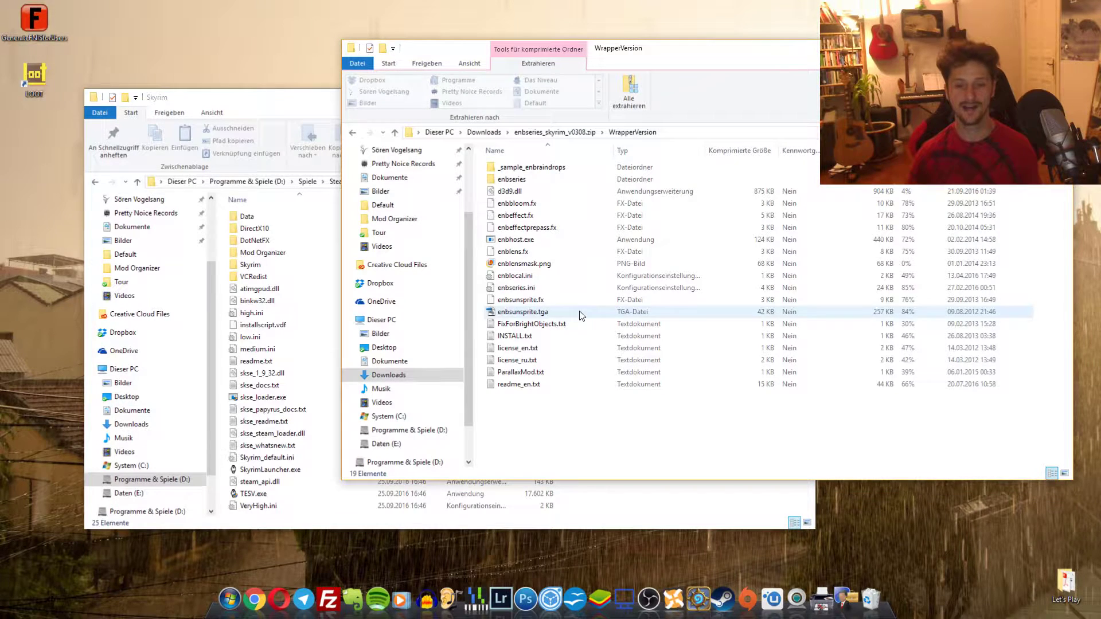
Copy d3d9.dll and enbhost.exe from WrapperVersion into the Skyrim game folder and close the archive window.
left_click(551, 191)
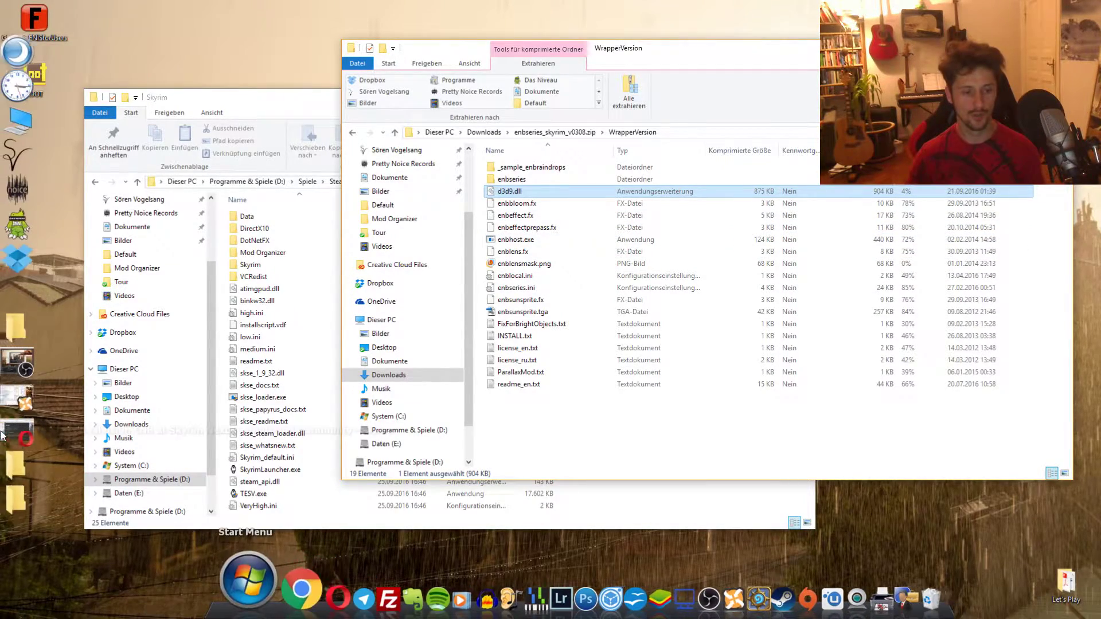
left_click(23, 440)
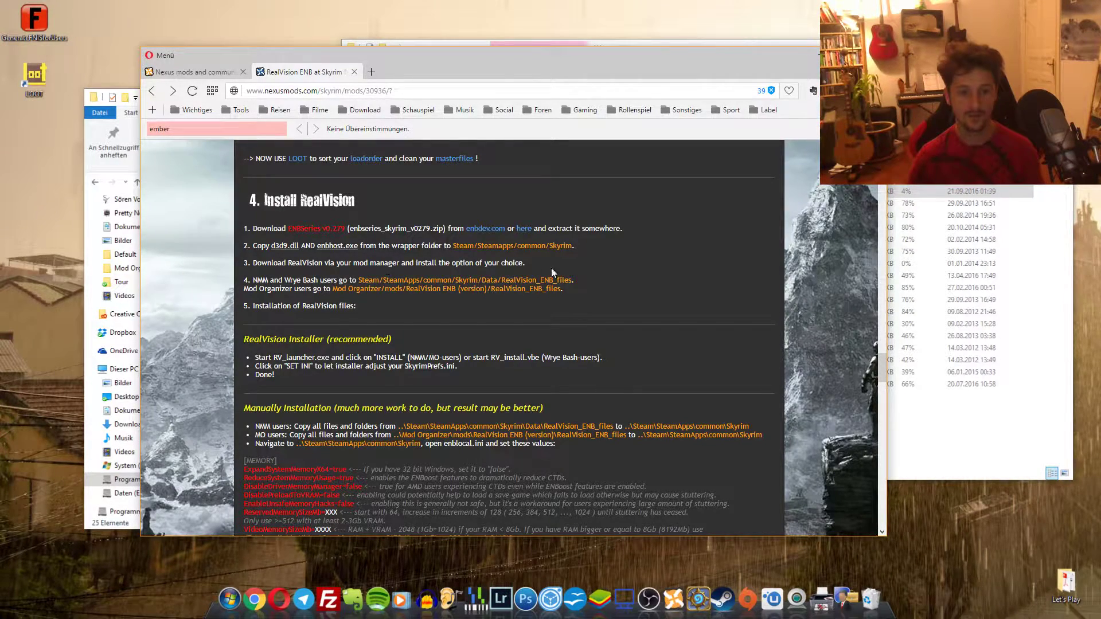
left_click(944, 431)
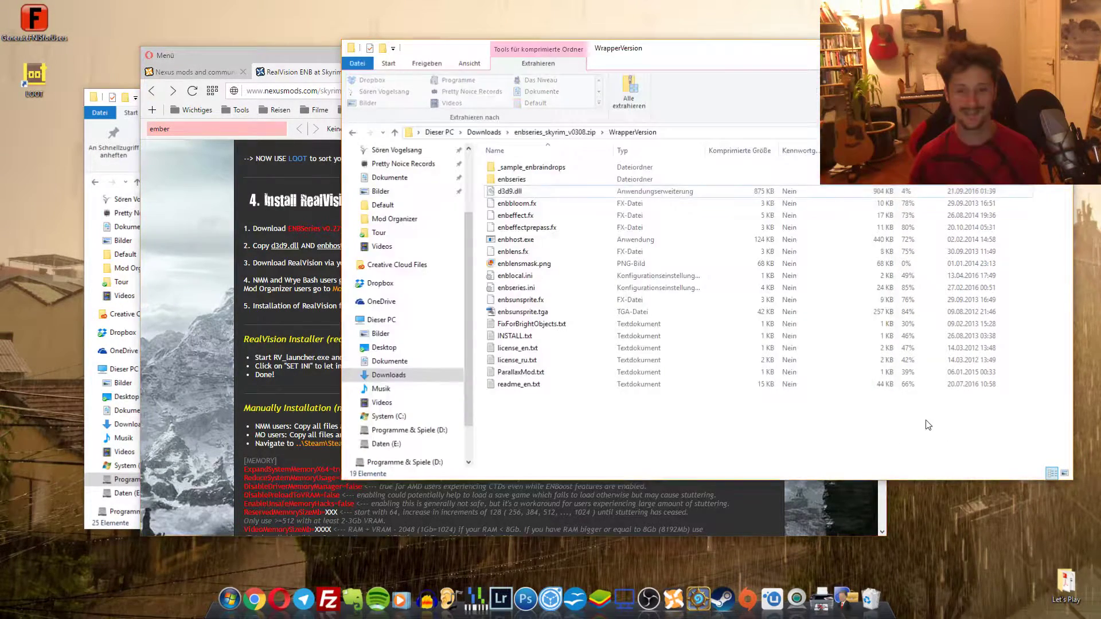
left_click(516, 190)
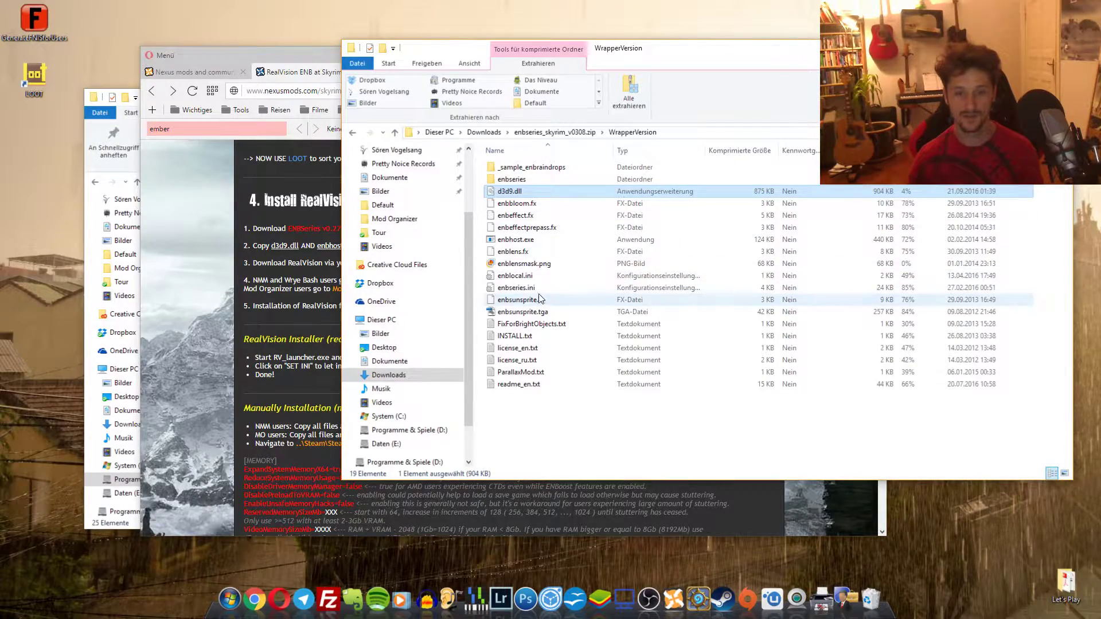
left_click(517, 239, "ctrl")
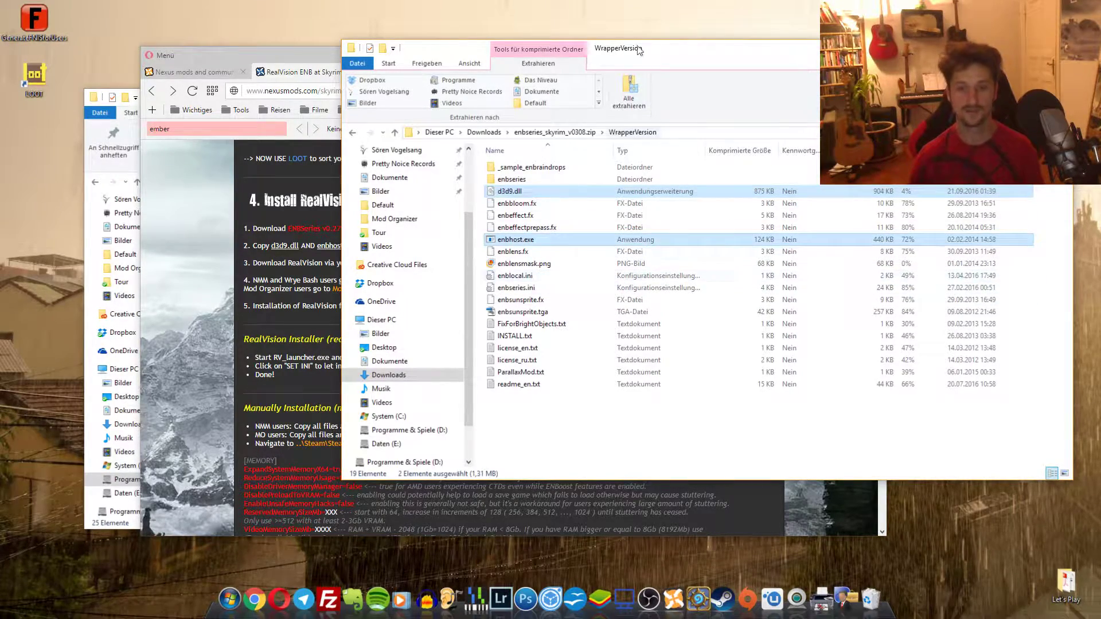
left_click_drag(662, 52, 708, 45)
left_click(331, 53)
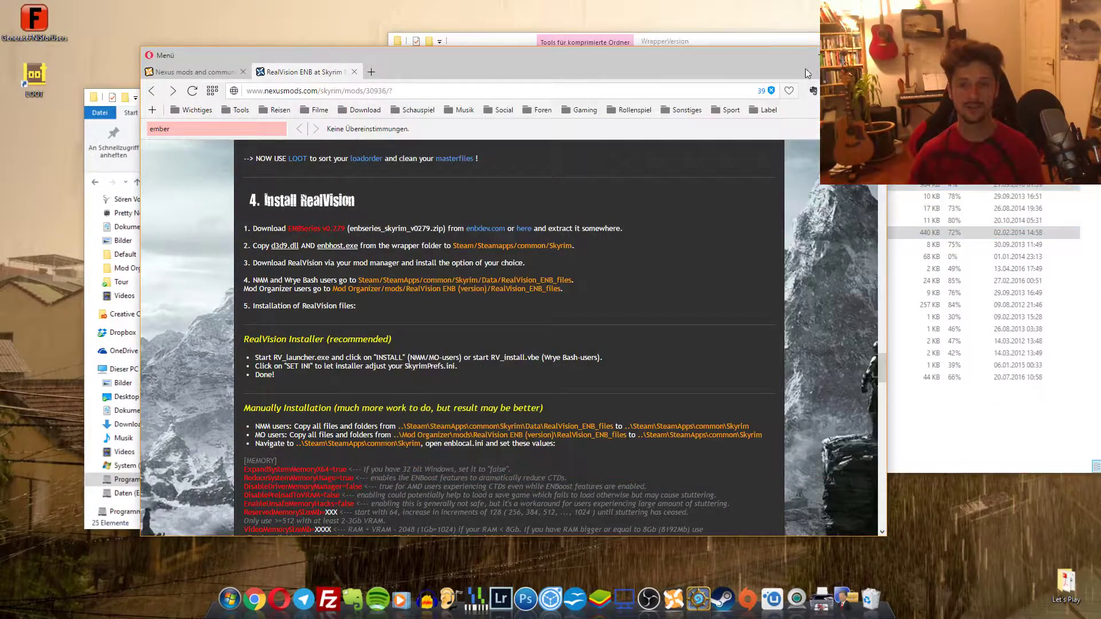
left_click(796, 68)
left_click_drag(569, 188, 639, 509)
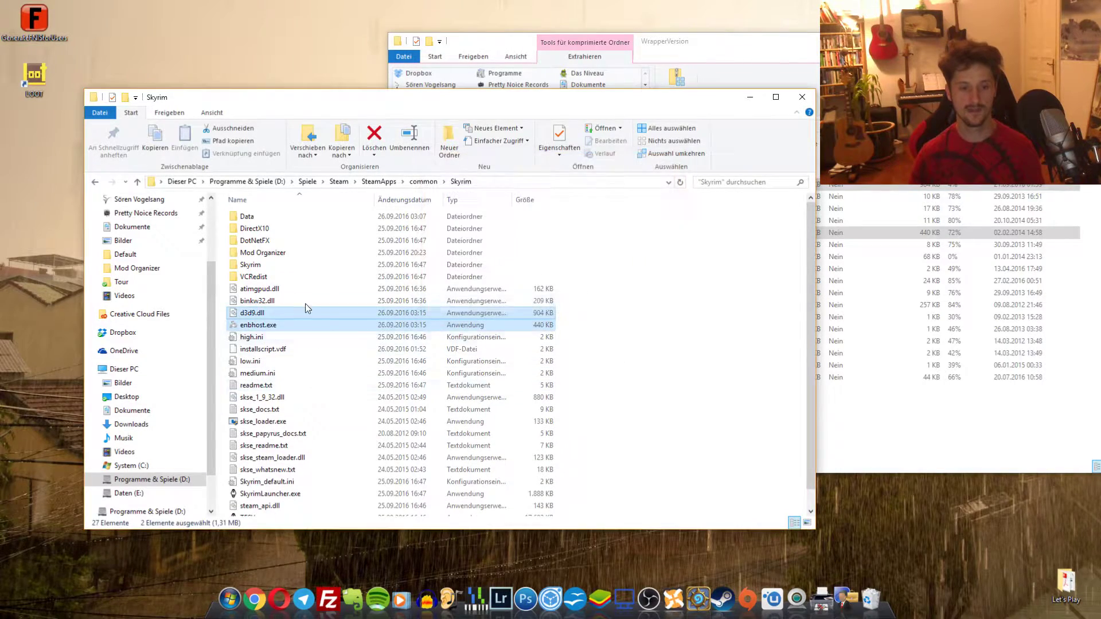
left_click_drag(970, 45, 848, 32)
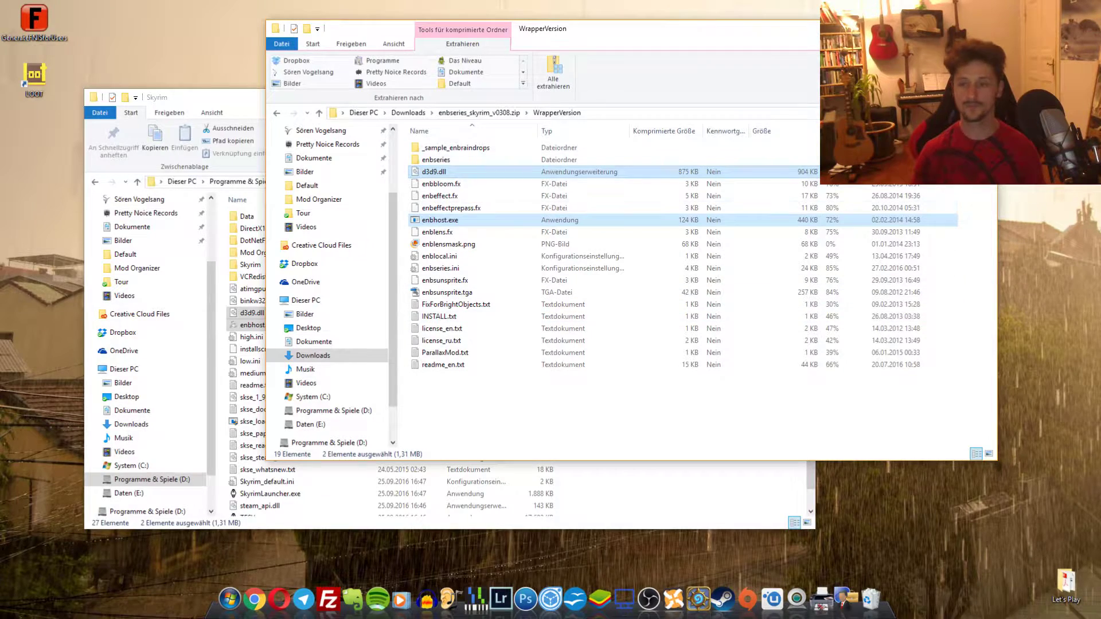
key("alt+F4")
left_click_drag(546, 94, 632, 64)
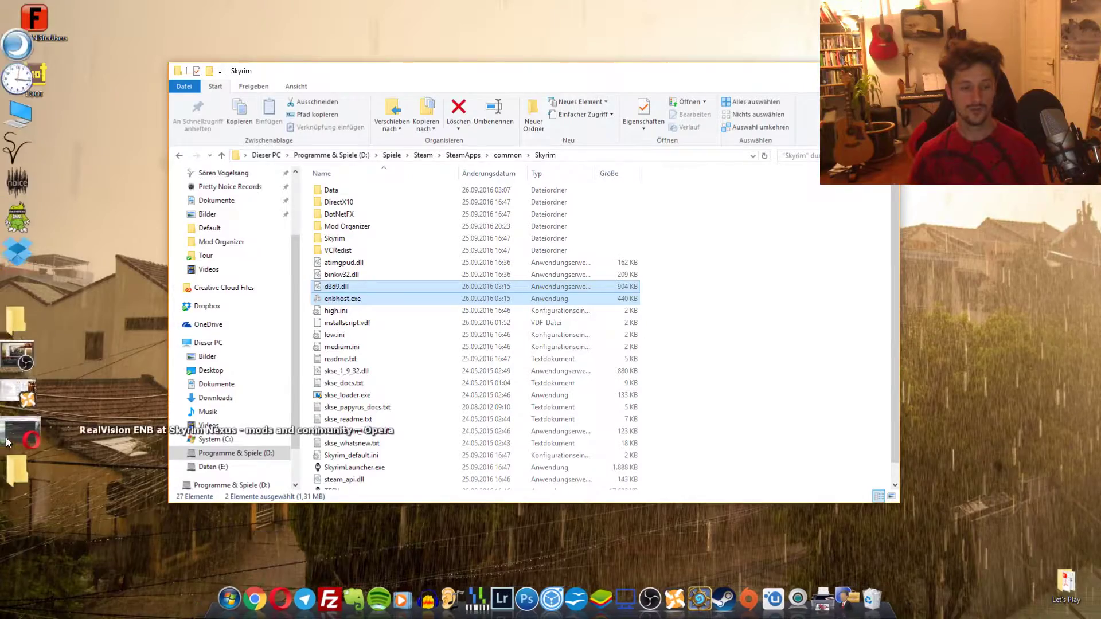
Return to the RealVision ENB page in Opera and download Autoinstaller for RealVision ENB v279b with the mod manager.
left_click(18, 439)
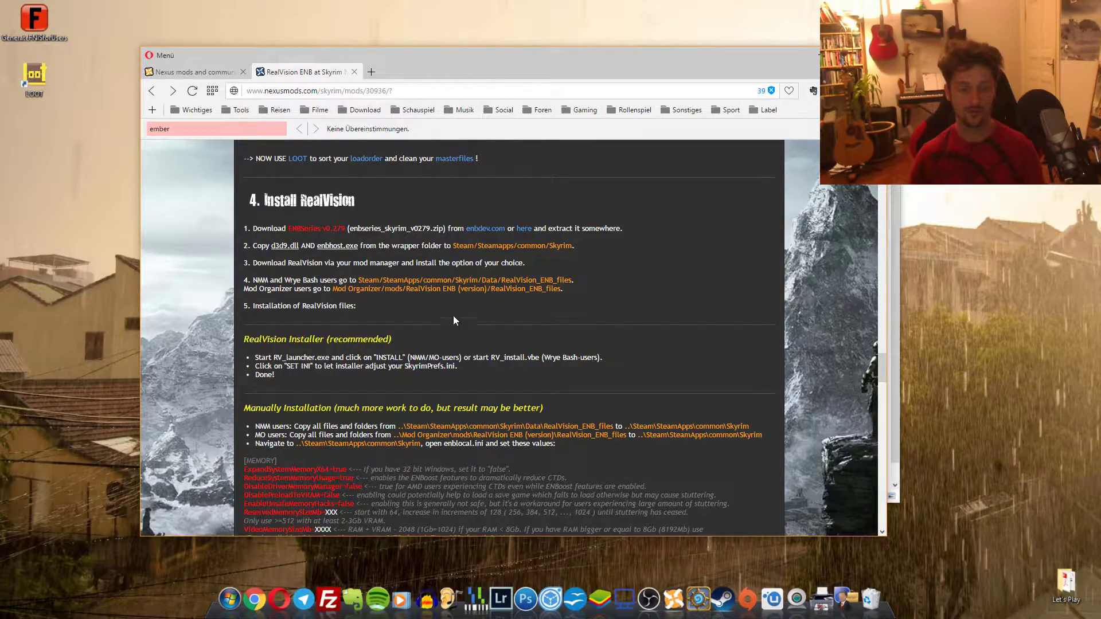
scroll(415, 329, "up", 15)
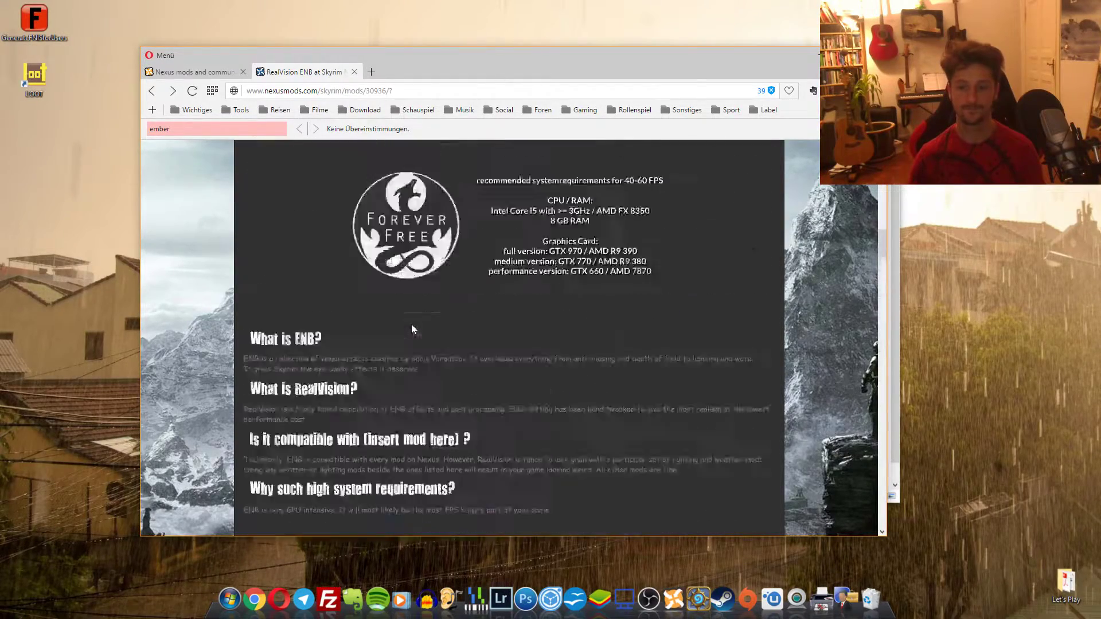
scroll(411, 328, "up", 5)
left_click(296, 436)
scroll(211, 267, "down", 6)
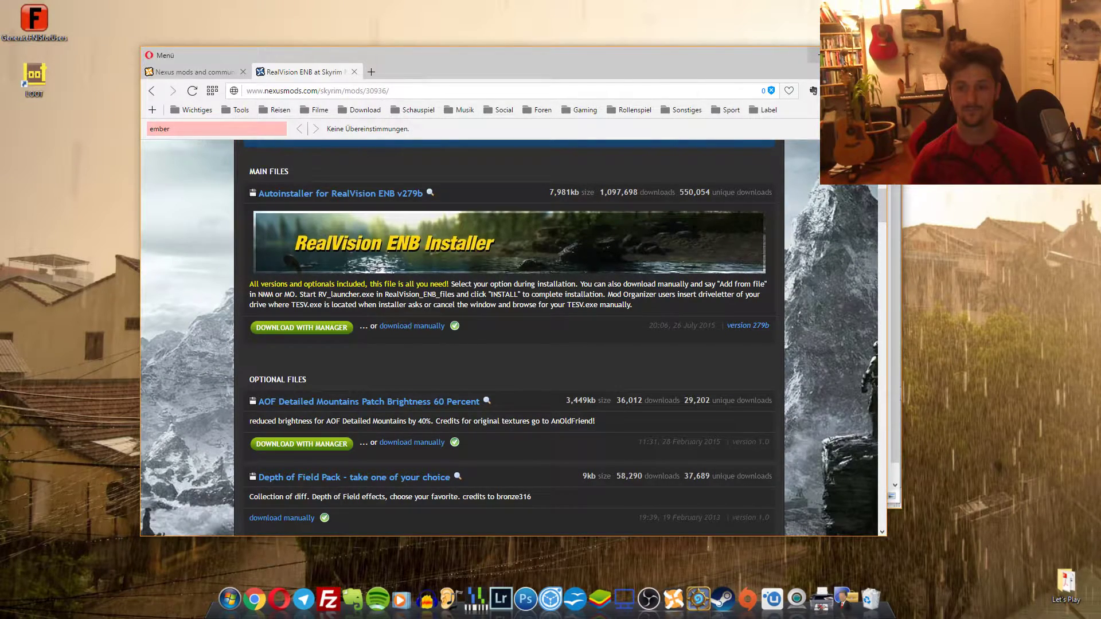
Switch to Nexus Mod Manager and start installing the downloaded RealVision ENB 279b mod.
key("alt+Tab")
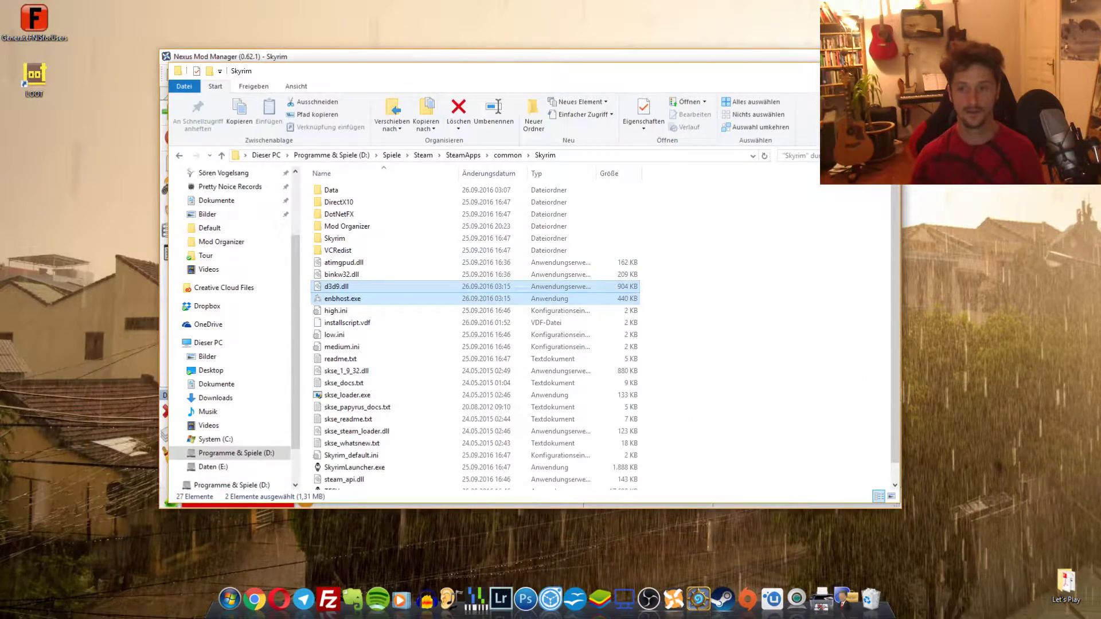
key("alt+Tab")
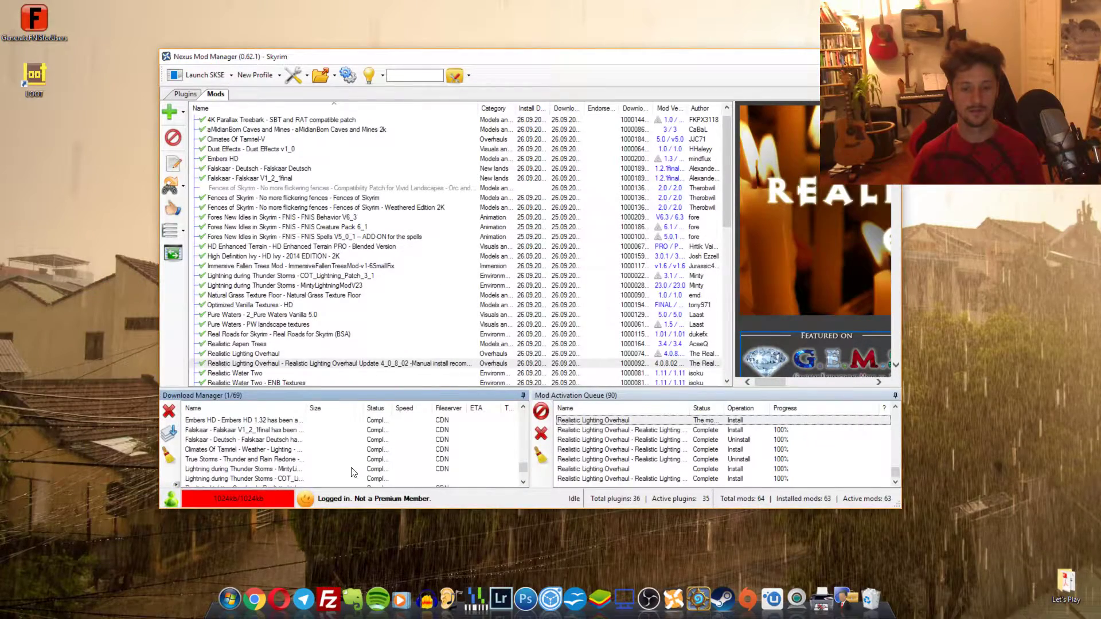
scroll(362, 465, "down", 2)
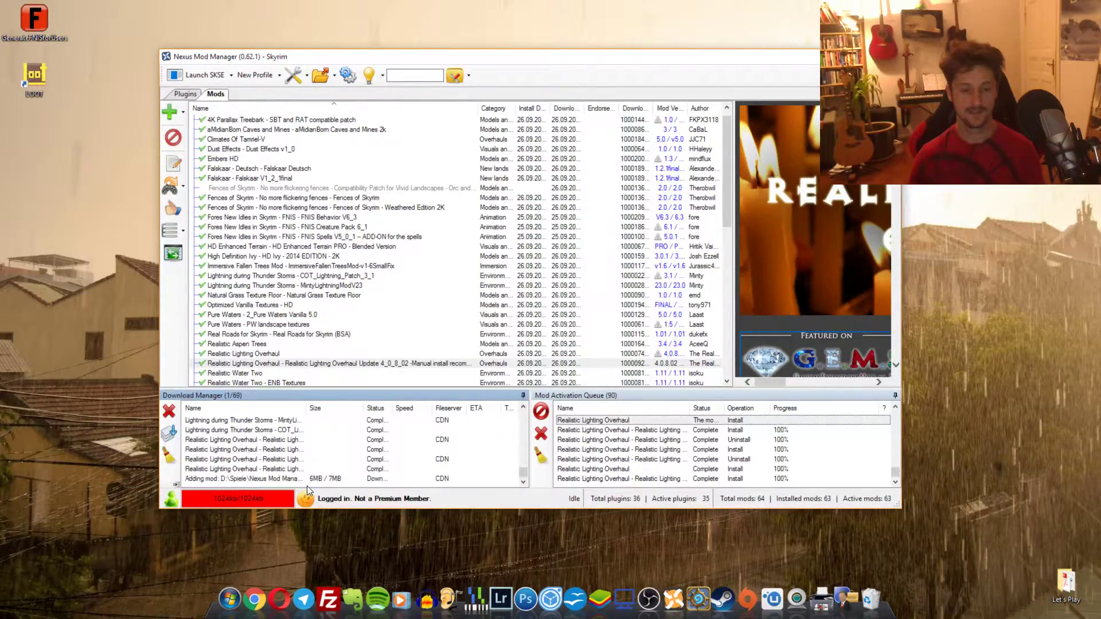
scroll(402, 261, "down", 8)
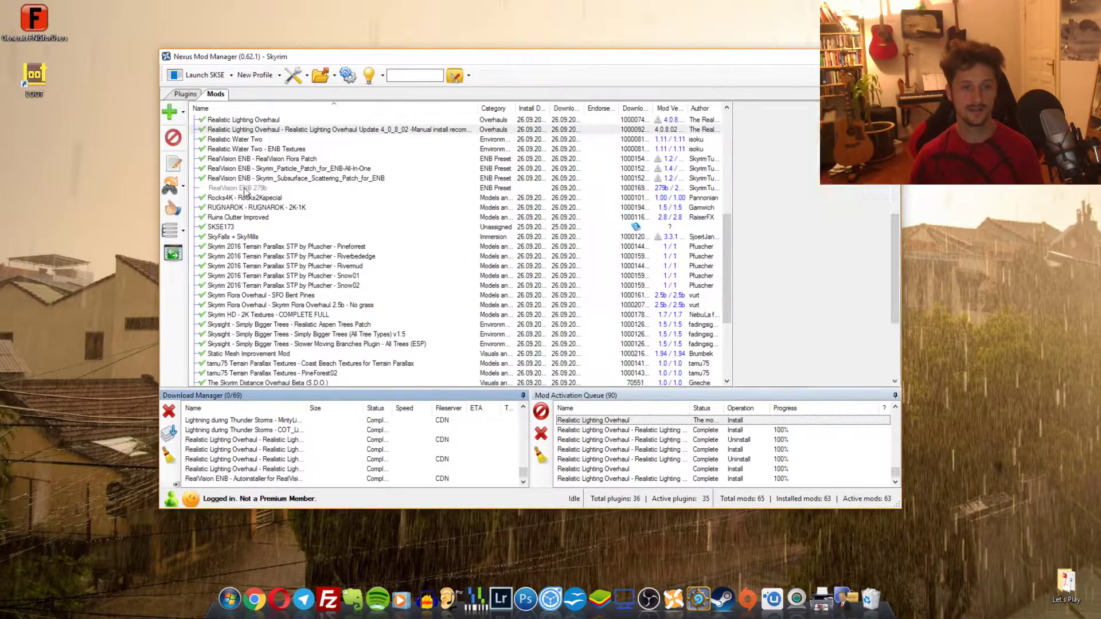
scroll(310, 219, "up", 1)
left_click(307, 218)
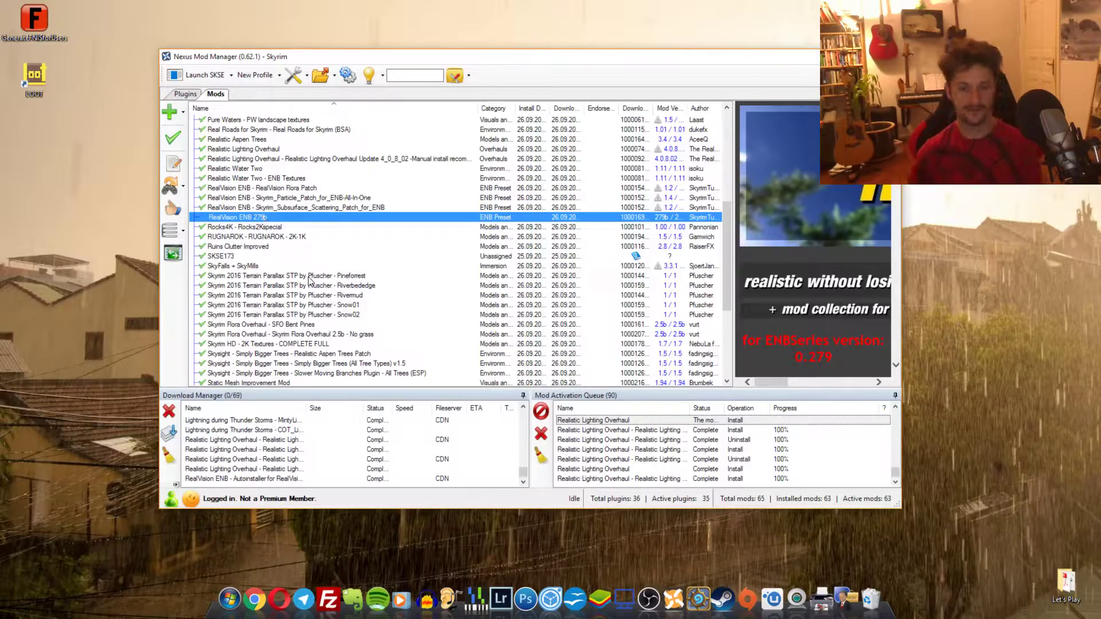
double_click(259, 218)
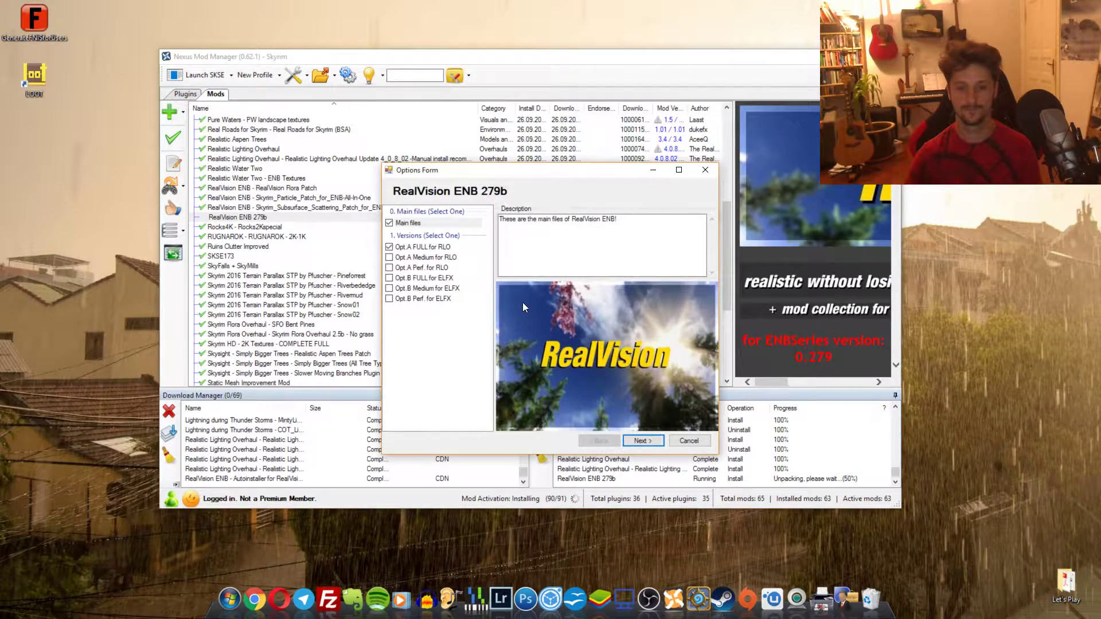
Keep Main files with the Opt.A FULL for RLO version and continue to the sun and effects options.
left_click_drag(518, 170, 516, 140)
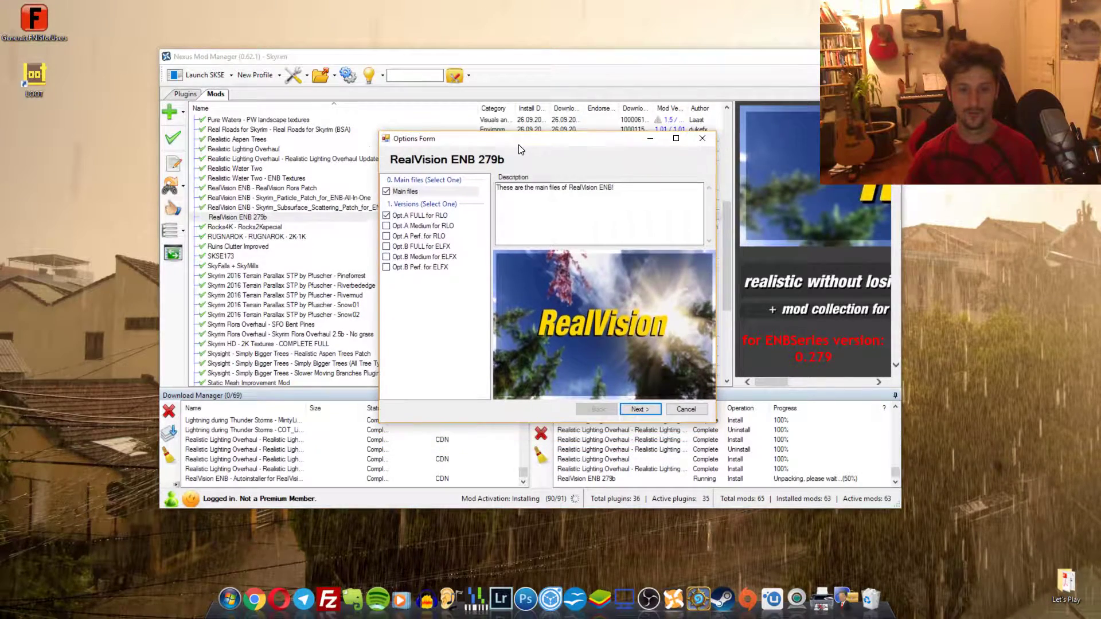
left_click(429, 218)
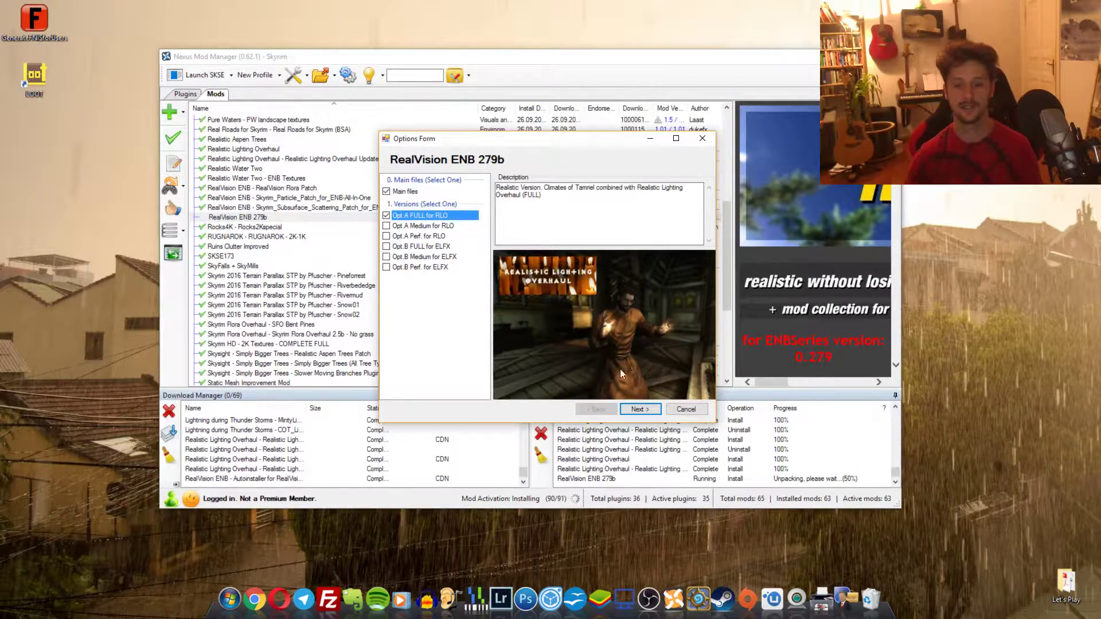
left_click(639, 409)
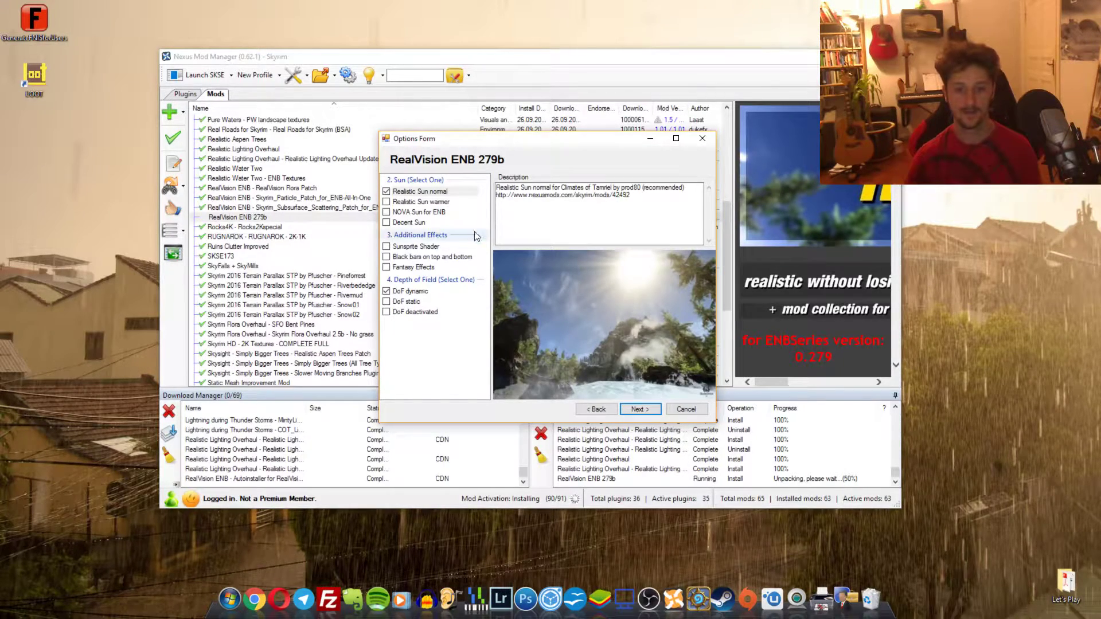
Compare the sun options of the RealVision ENB installer and select Realistic Sun warmer.
left_click(439, 203)
left_click(436, 213)
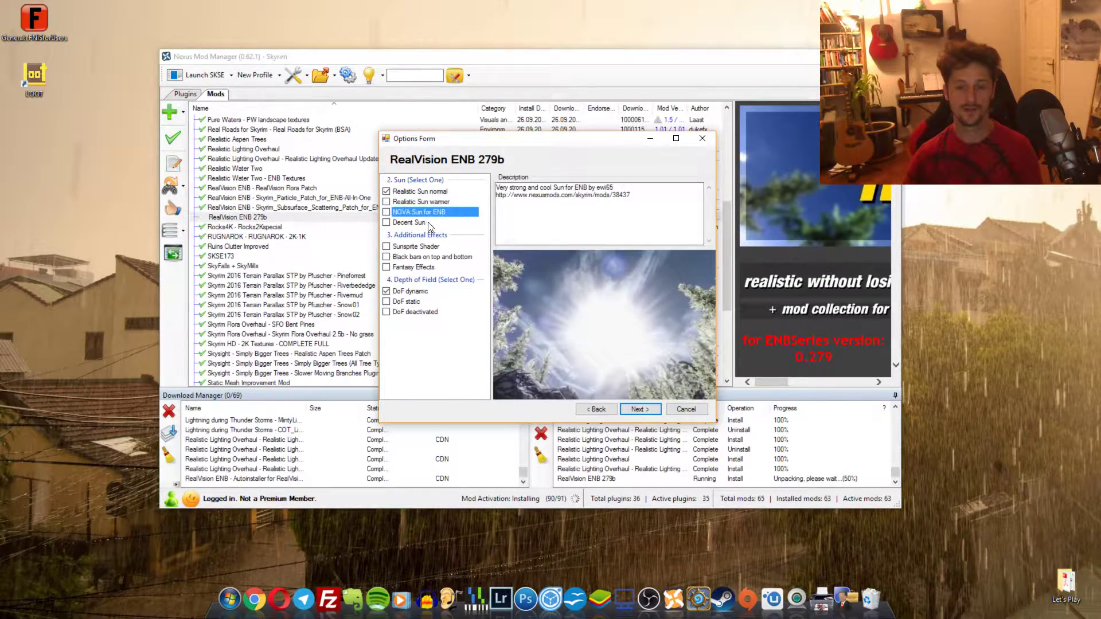
left_click(427, 224)
left_click(425, 212)
left_click(427, 223)
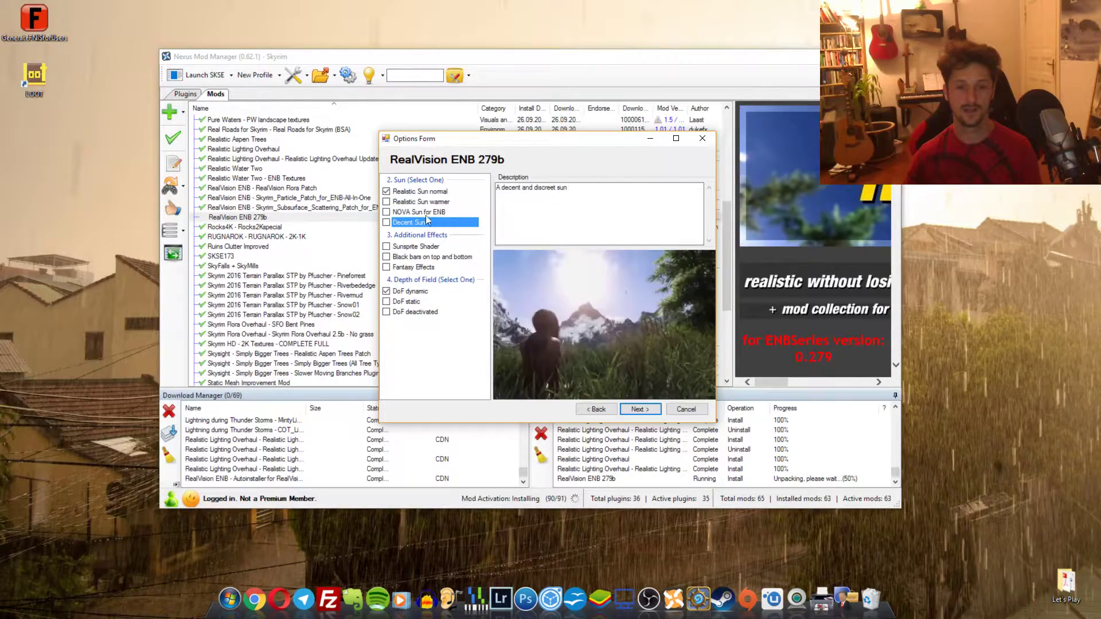
left_click(435, 213)
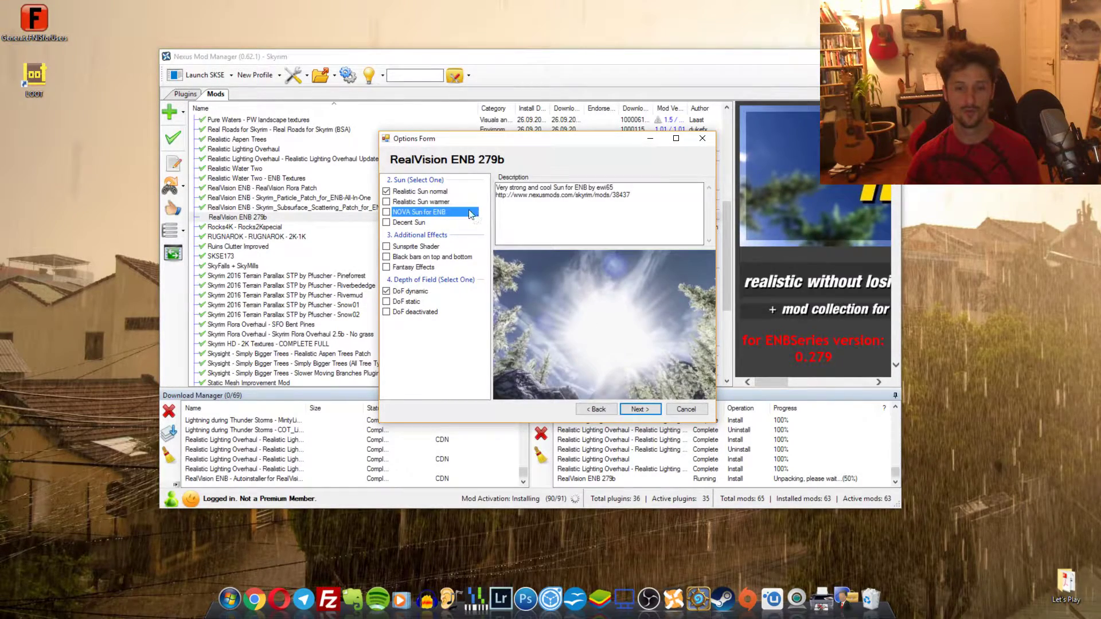
left_click(444, 203)
left_click(440, 191)
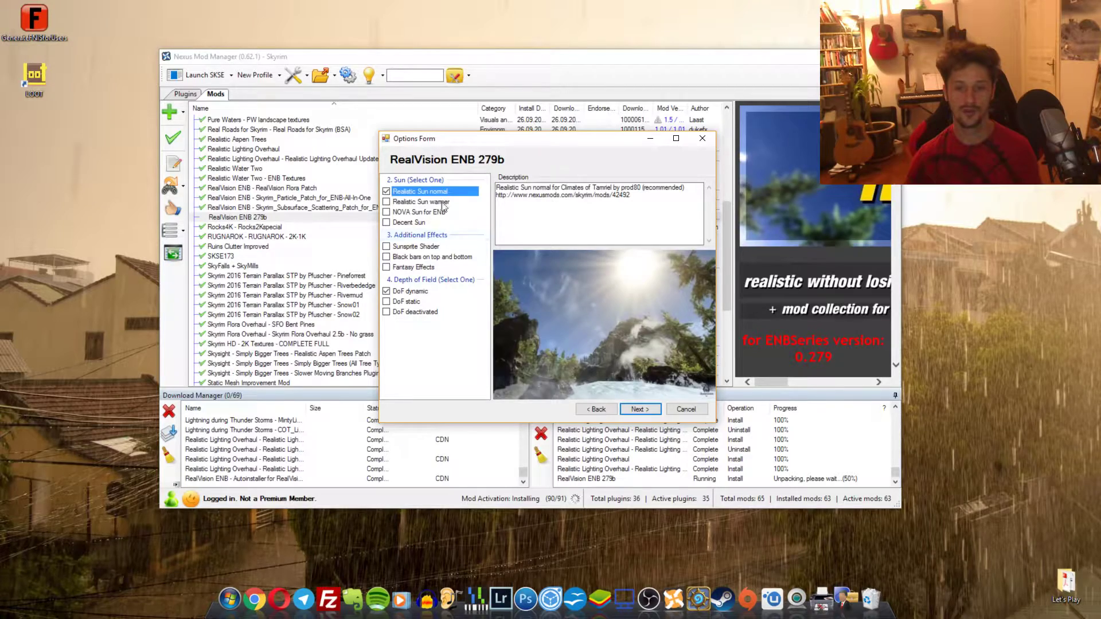
left_click(442, 202)
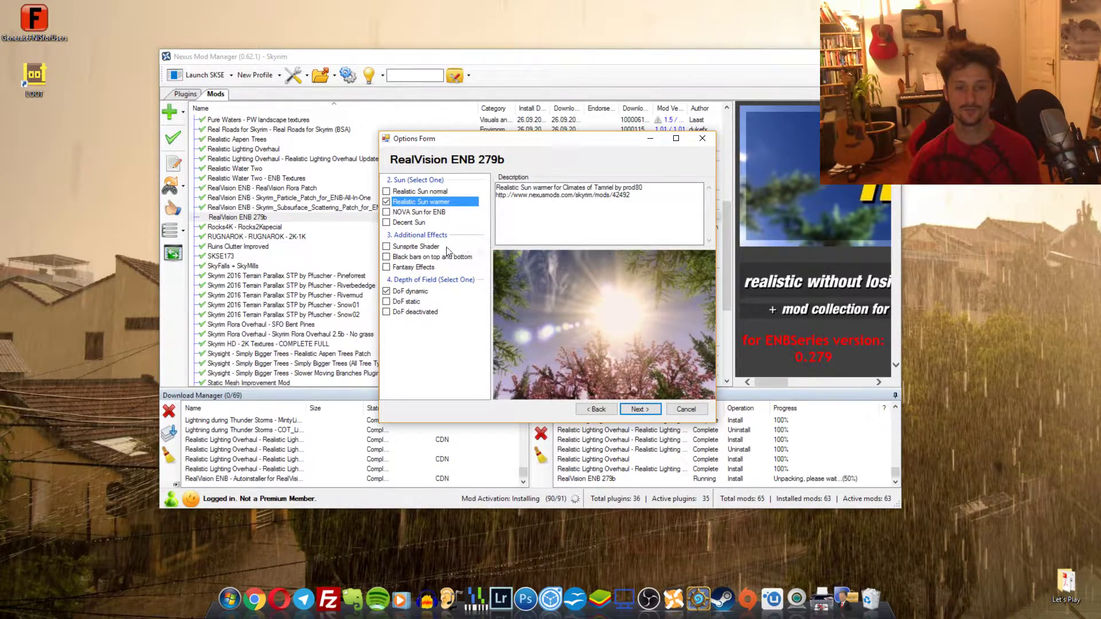
Enable the Sunsprite Shader effect, keep DoF dynamic for depth of field, and continue to the installation options.
left_click(428, 246)
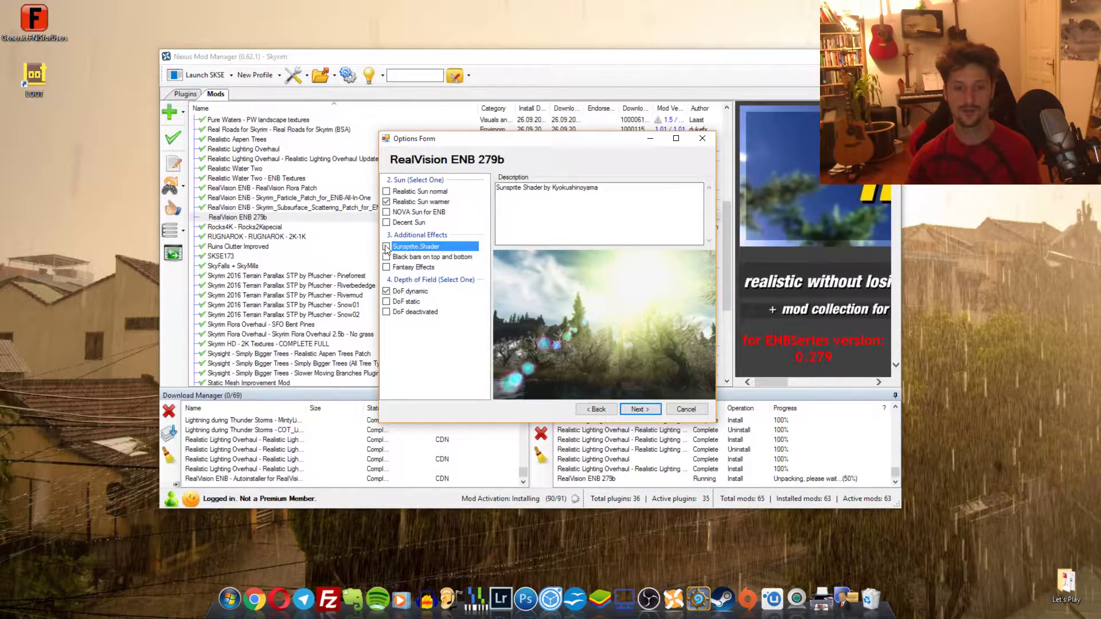
left_click(431, 258)
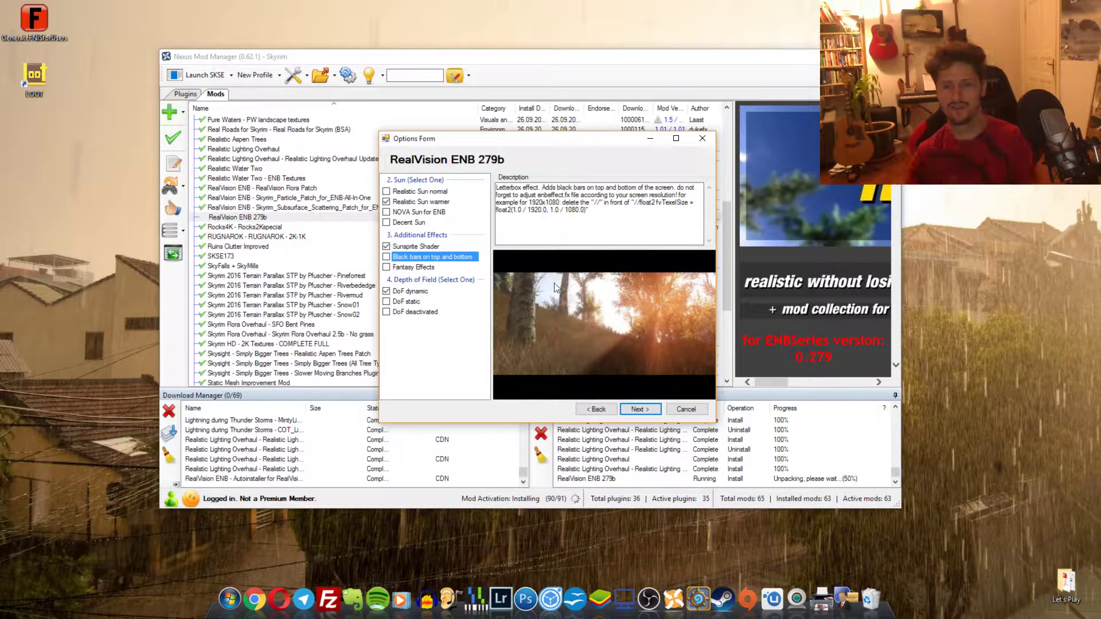
left_click(422, 268)
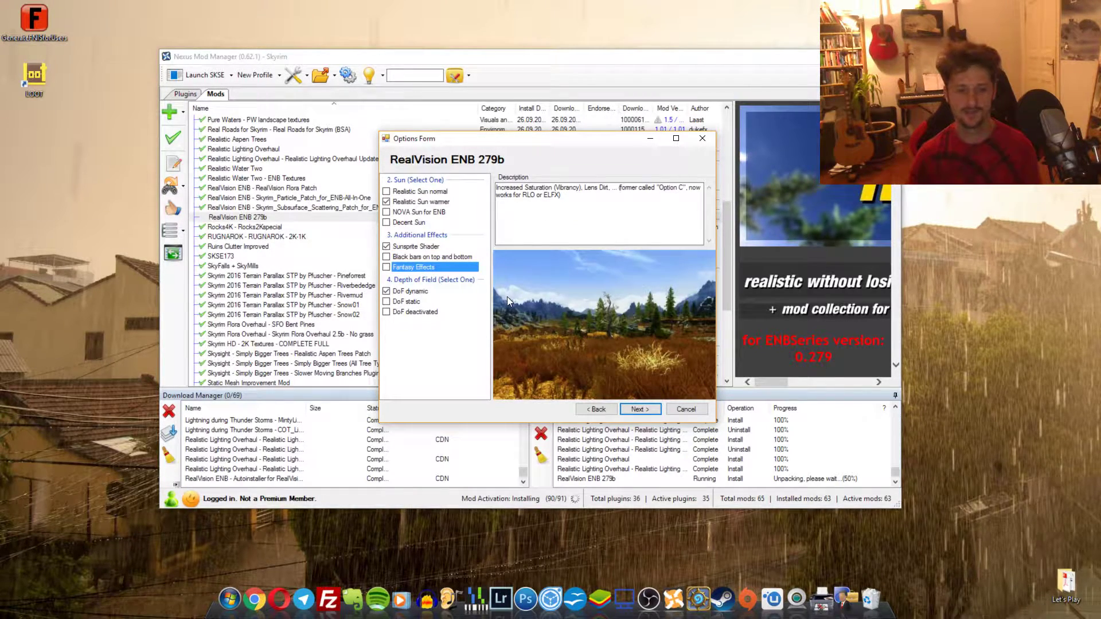
left_click(417, 292)
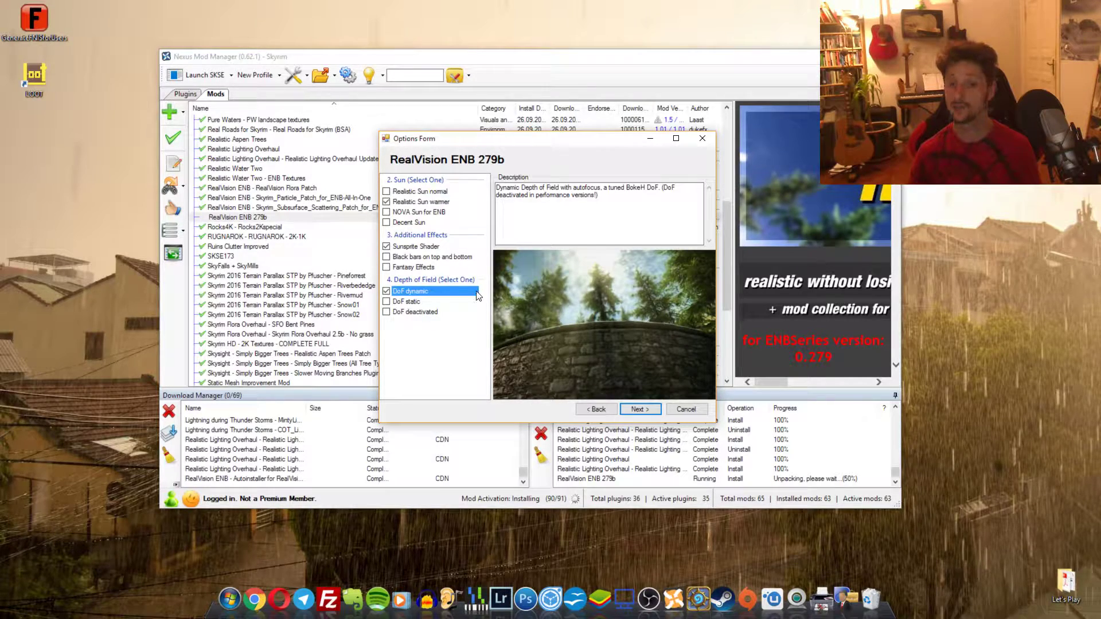
left_click(638, 411)
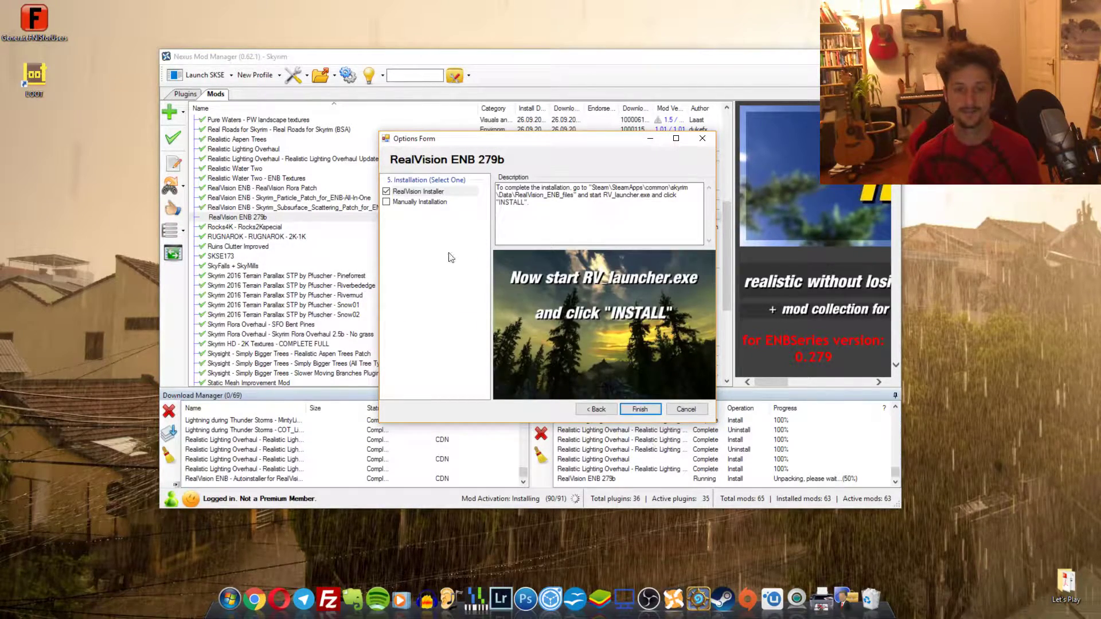
Keep RealVision Installer as the installation method, read its completion instructions, and finish the options form.
left_click(413, 191)
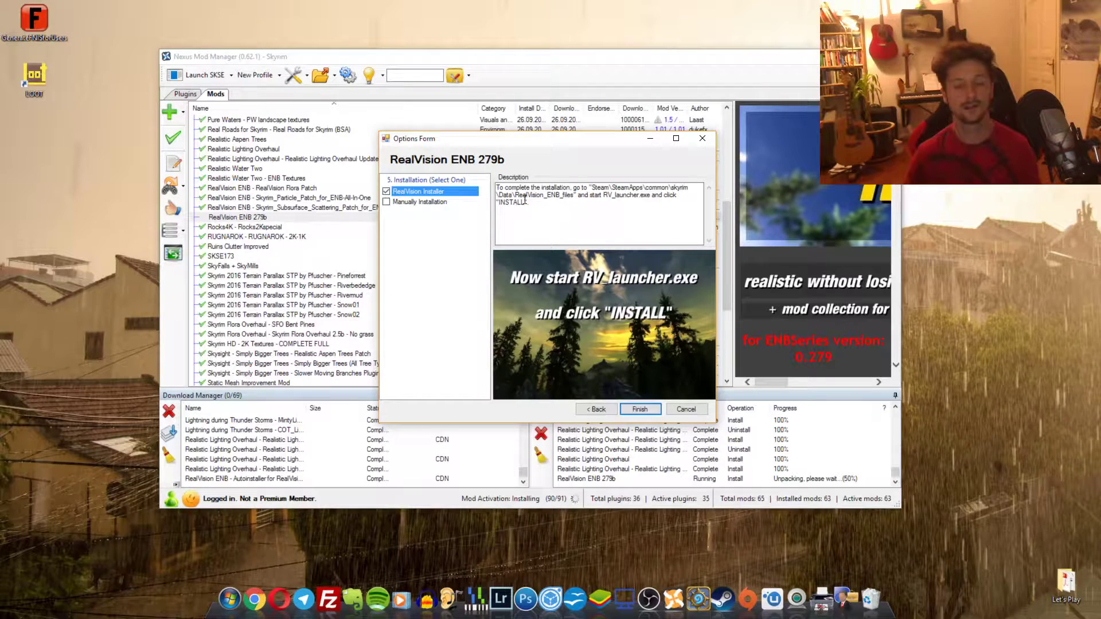
left_click_drag(497, 195, 654, 195)
left_click(630, 197)
left_click(653, 196)
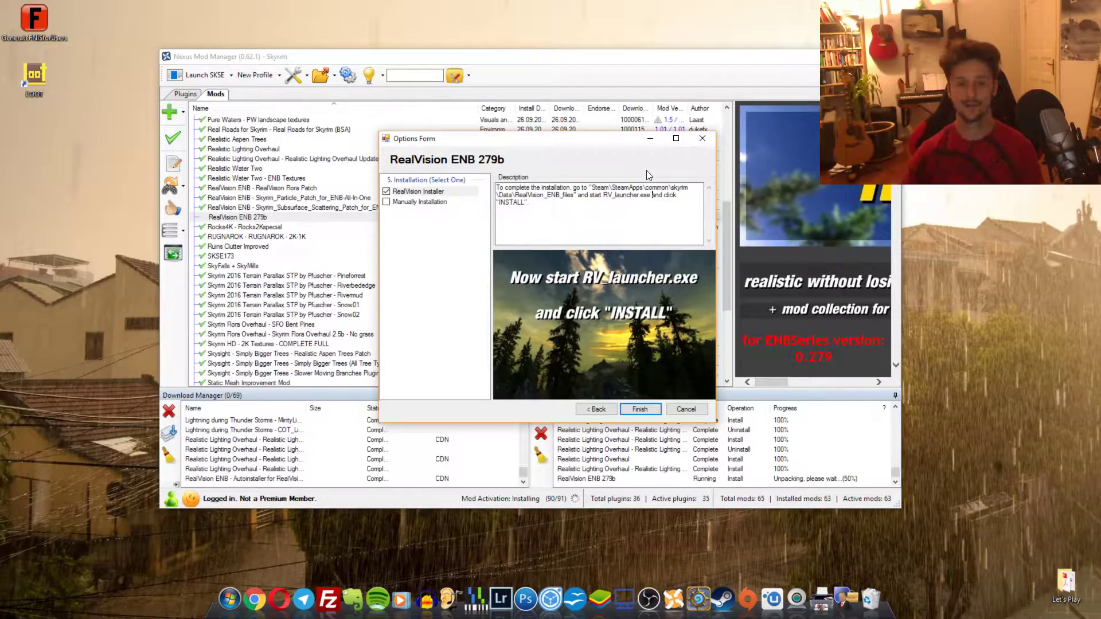
left_click(648, 408)
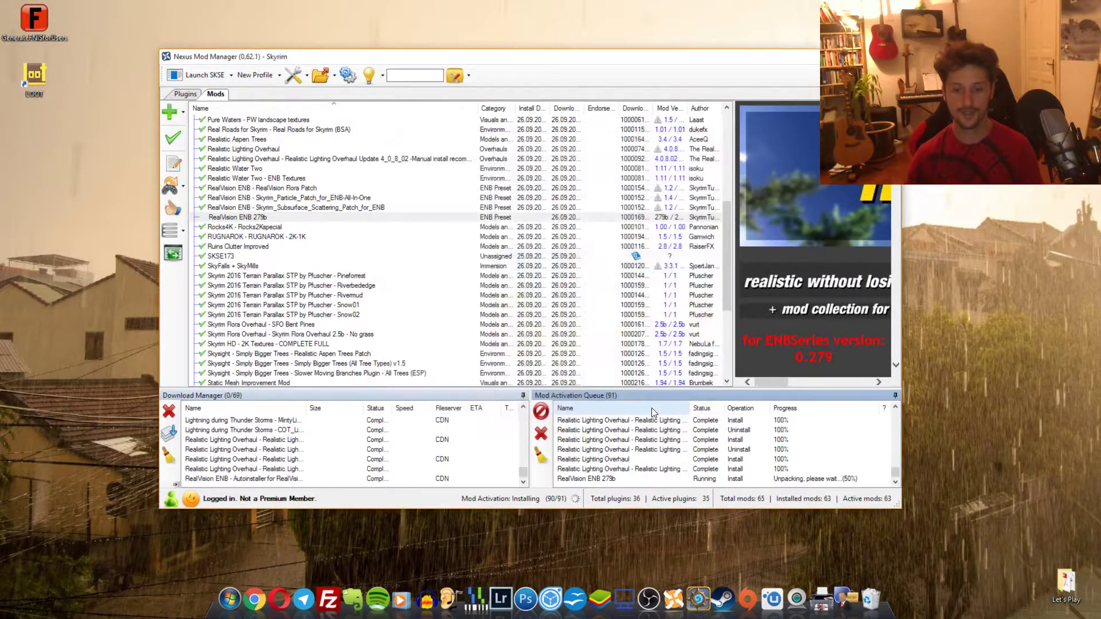
Switch to the Skyrim folder in File Explorer and open RealVision_ENB_files inside the Data folder.
mouse_move(2, 298)
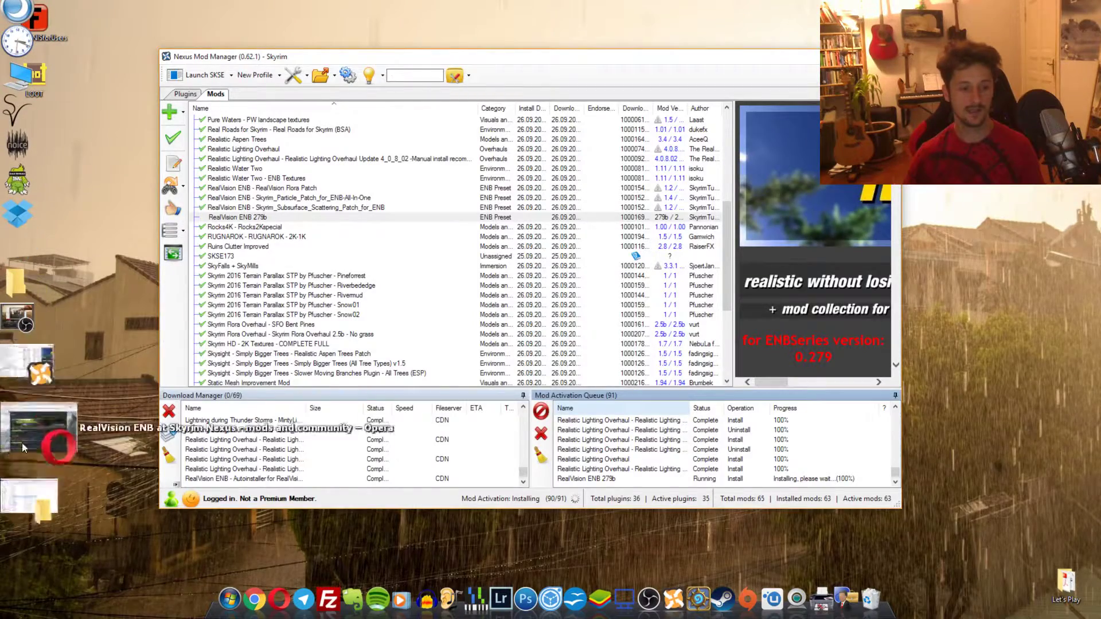
left_click(21, 477)
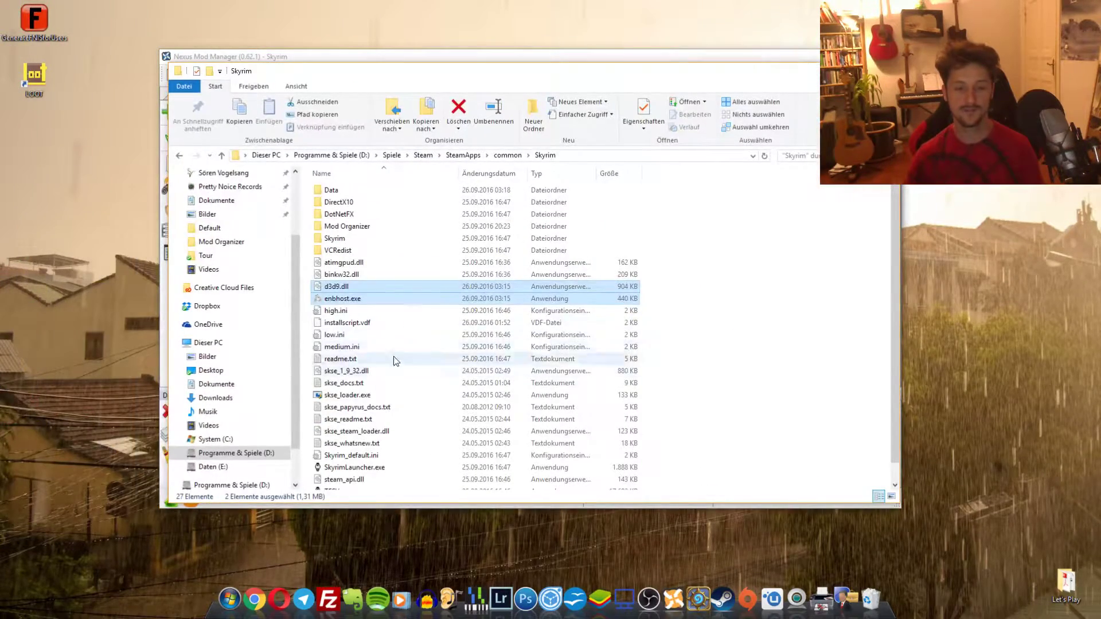
left_click(378, 348)
double_click(333, 190)
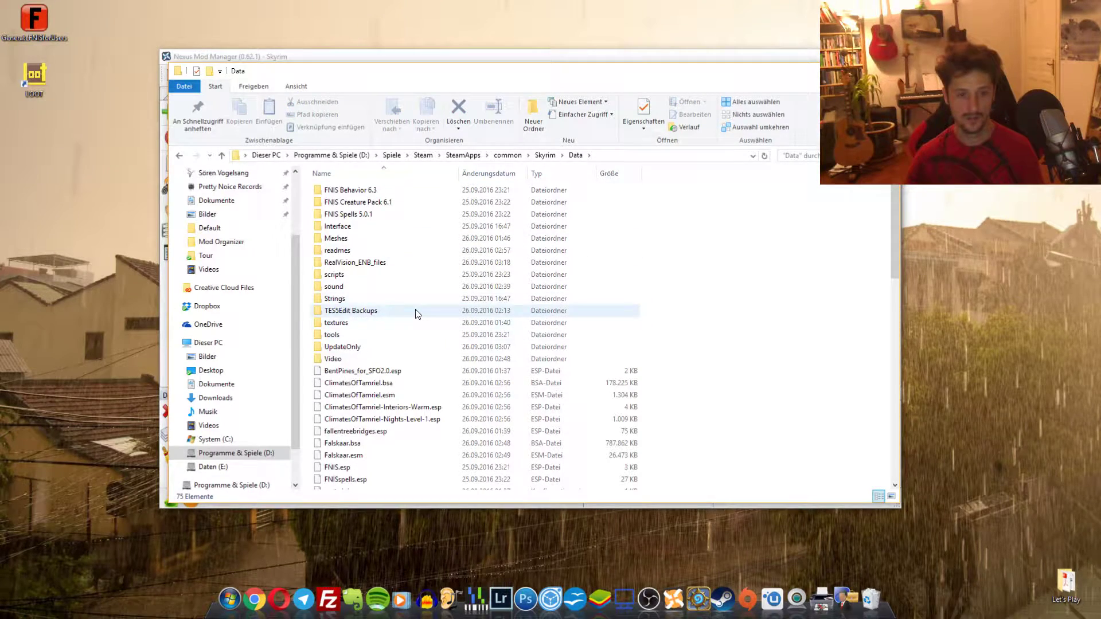
left_click(367, 262)
scroll(424, 377, "down", 16)
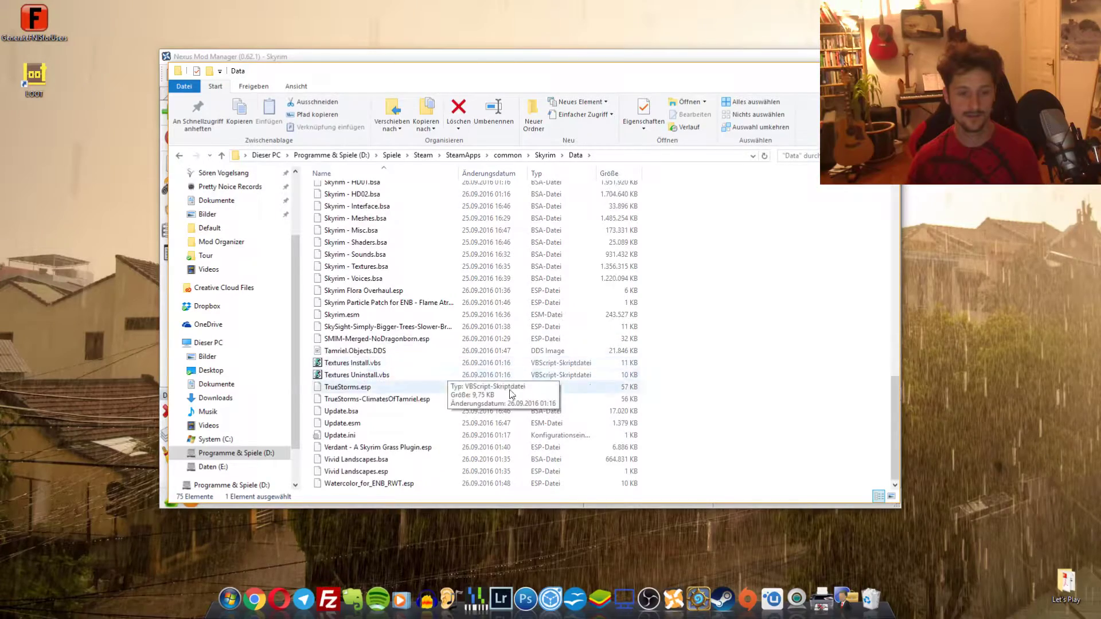
scroll(523, 390, "up", 15)
double_click(364, 264)
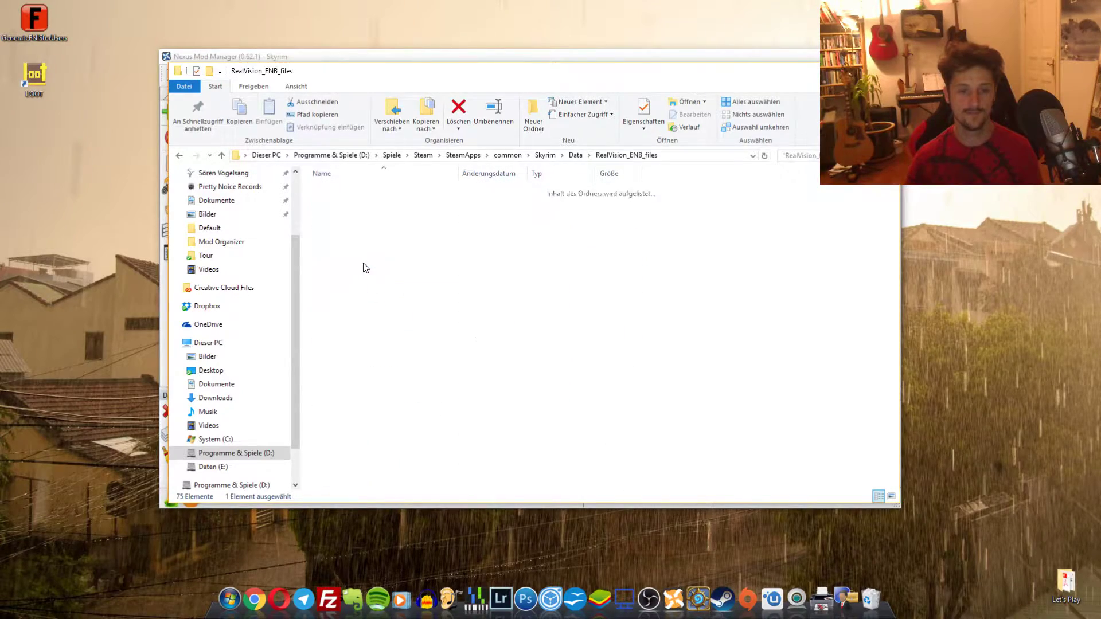
left_click_drag(512, 73, 665, 50)
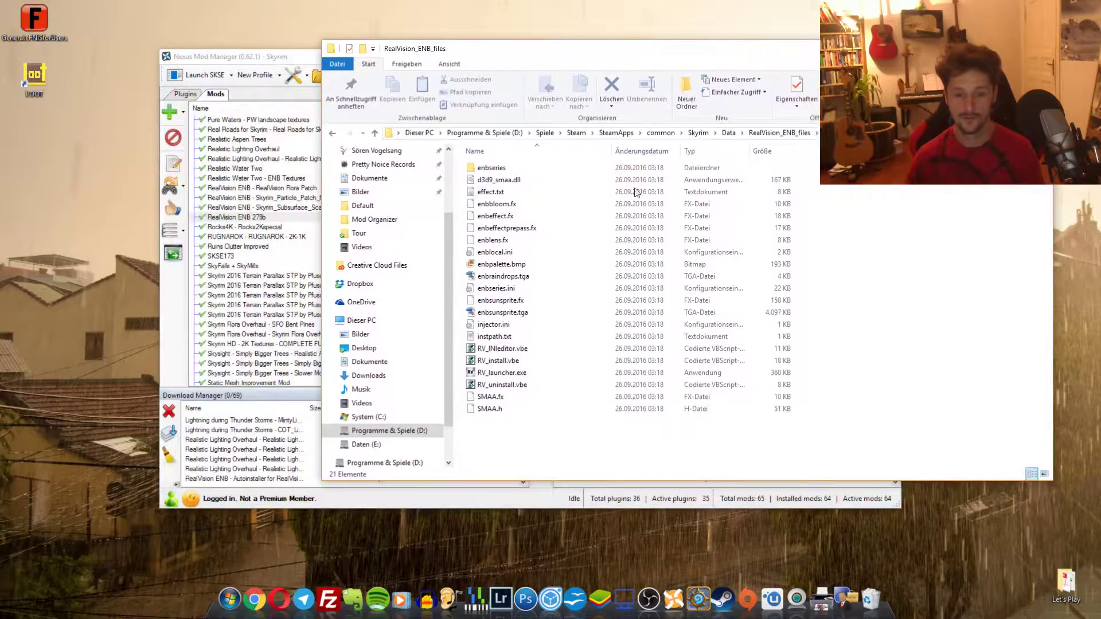
Start RV_launcher.exe from RealVision_ENB_files and close the folder window.
left_click(504, 374)
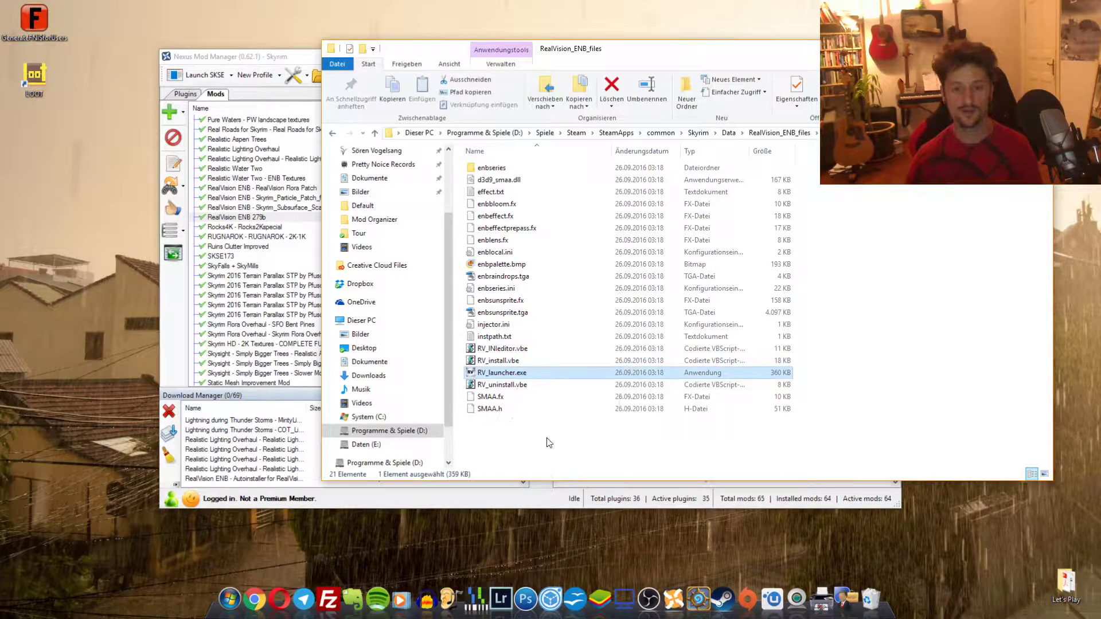
double_click(501, 376)
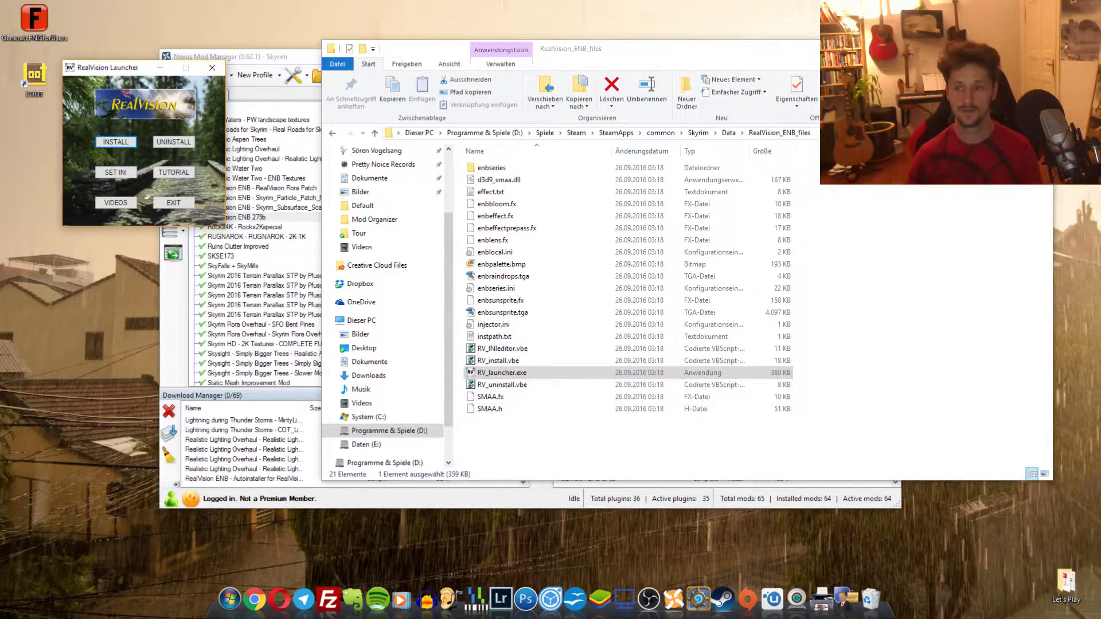
left_click(1038, 48)
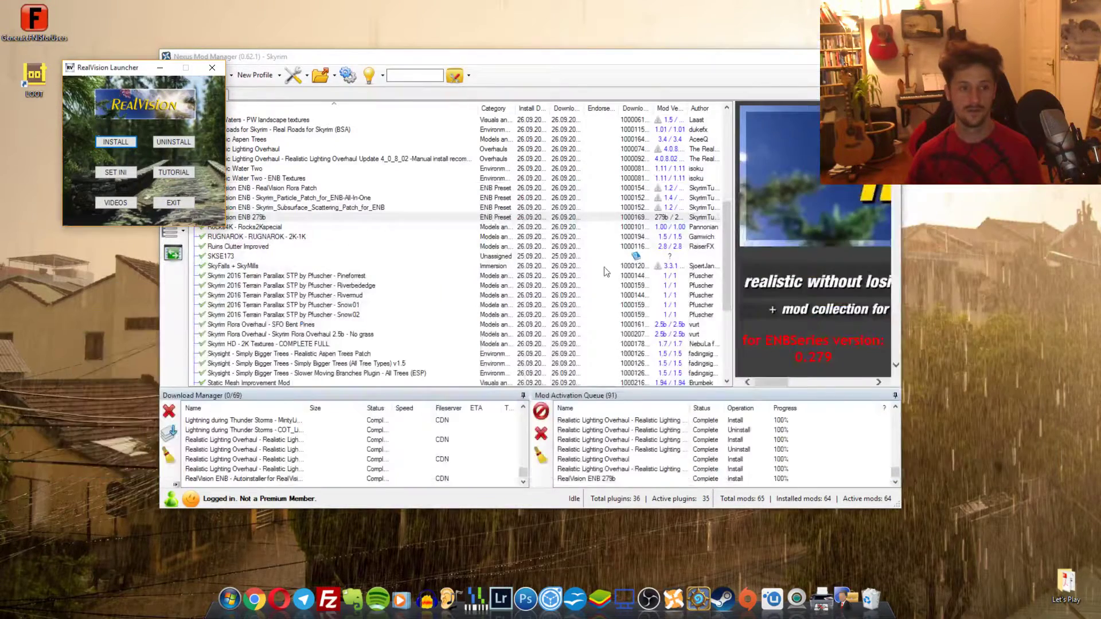
Run the RealVision ENB installation from the RealVision Launcher and dismiss the ENBLOCAL.INI settings summary.
left_click(112, 143)
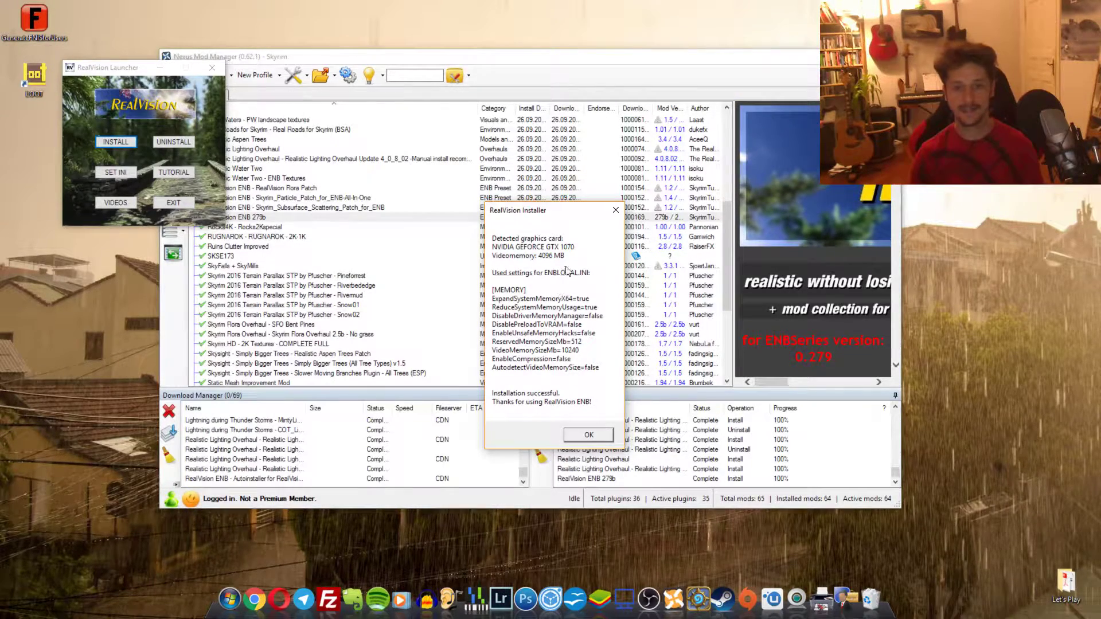
left_click_drag(554, 214, 570, 218)
left_click_drag(810, 189, 476, 31)
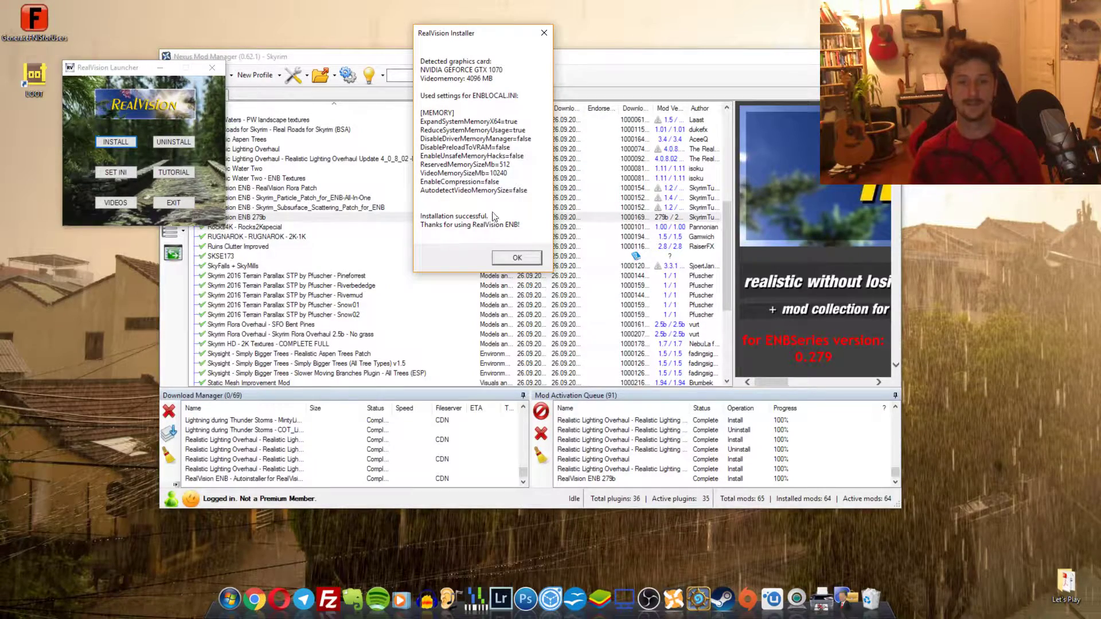
left_click(522, 257)
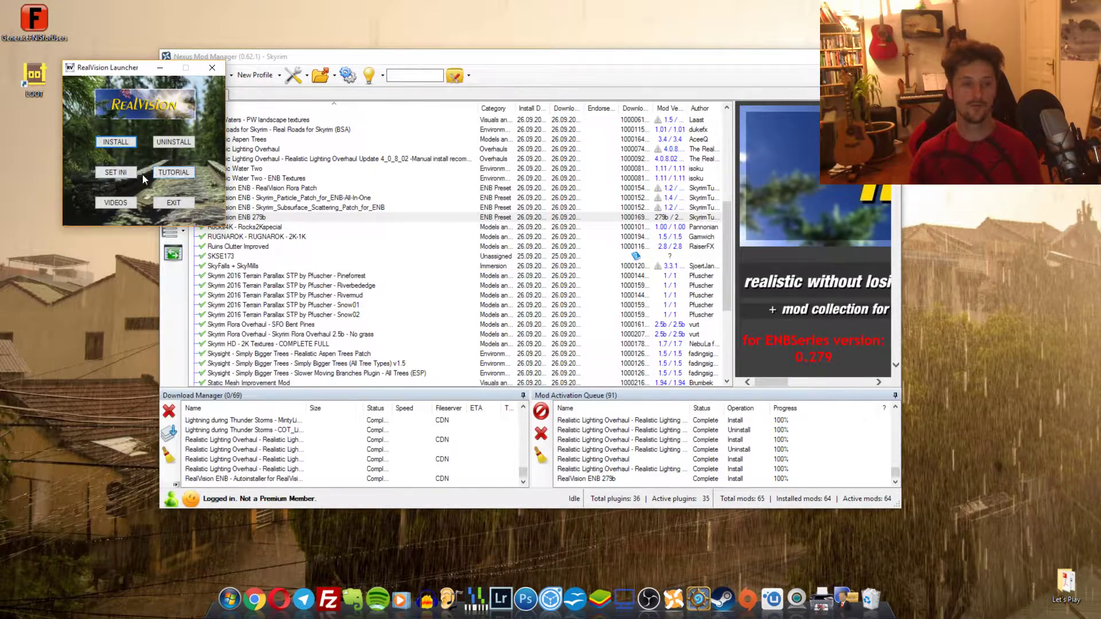
Have the launcher automatically set the needed RealVision values in SkyrimPrefs.ini, then exit the launcher.
left_click(110, 172)
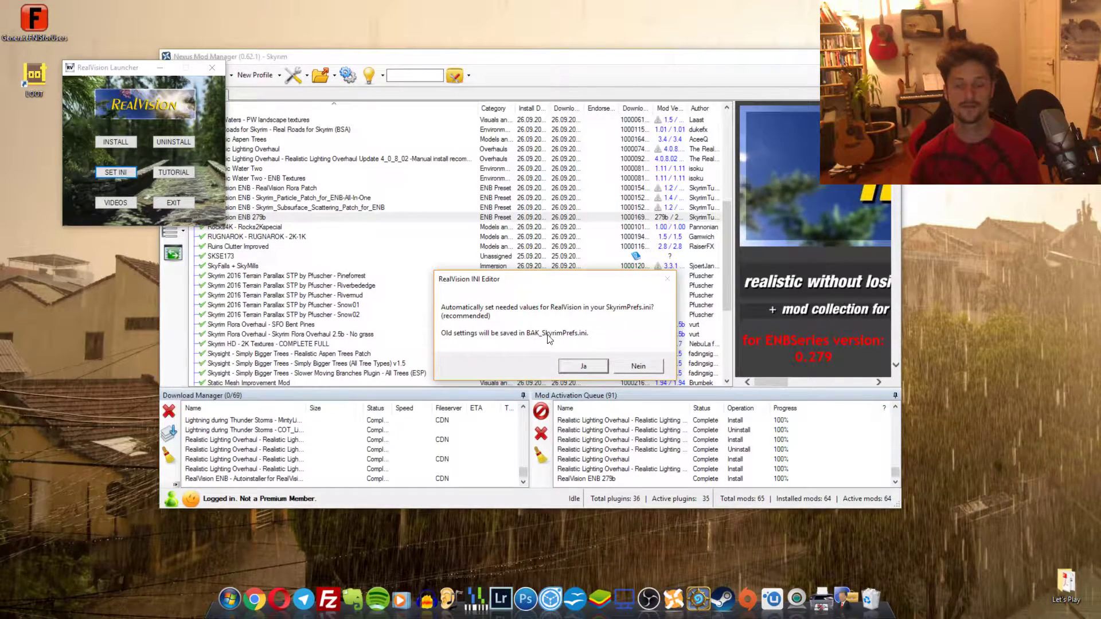
left_click(582, 366)
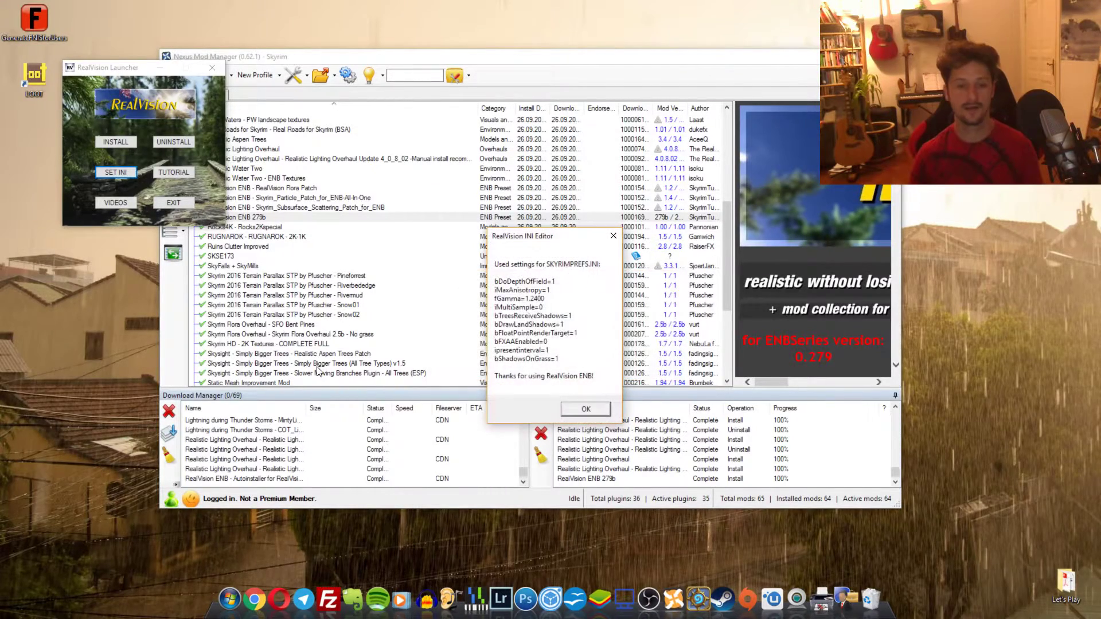
left_click(602, 414)
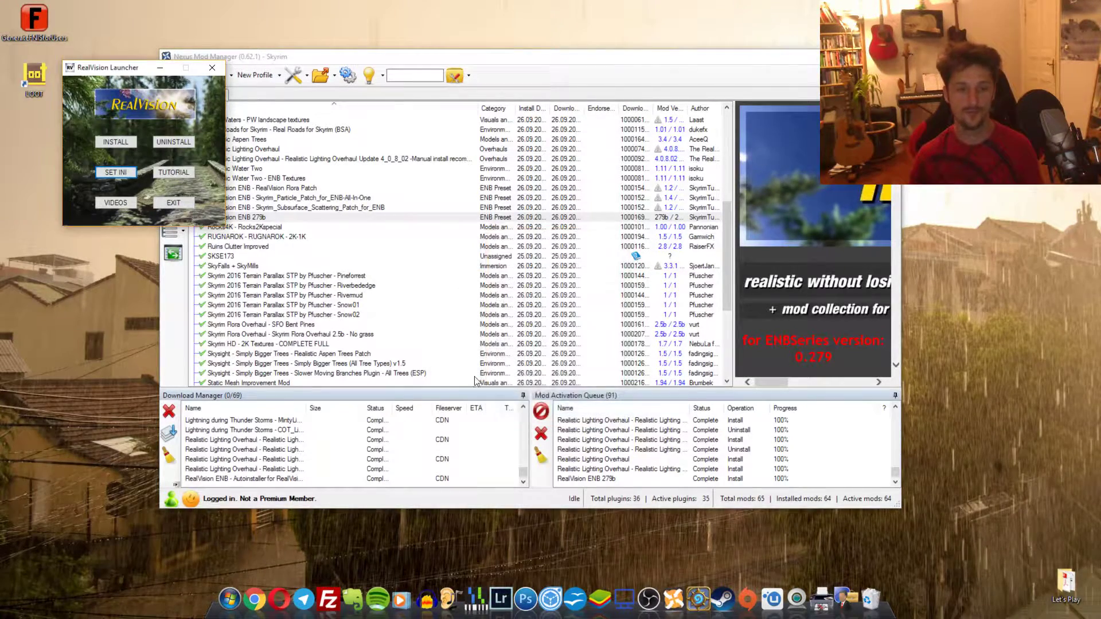
left_click(171, 204)
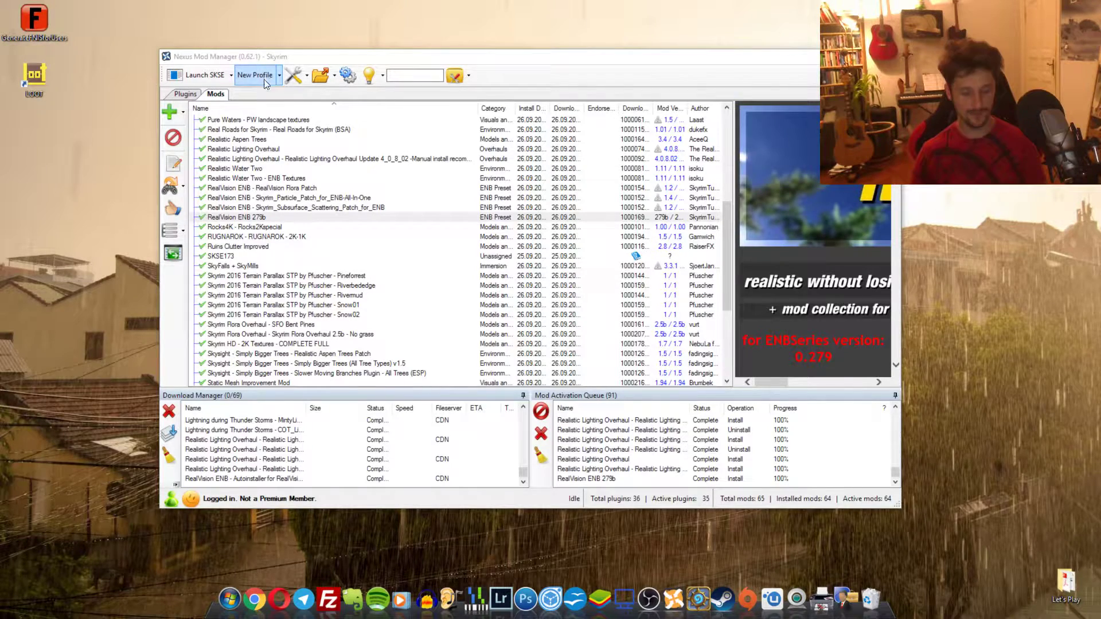
Review the plugin load order in Nexus Mod Manager.
left_click(184, 95)
scroll(348, 218, "up", 2)
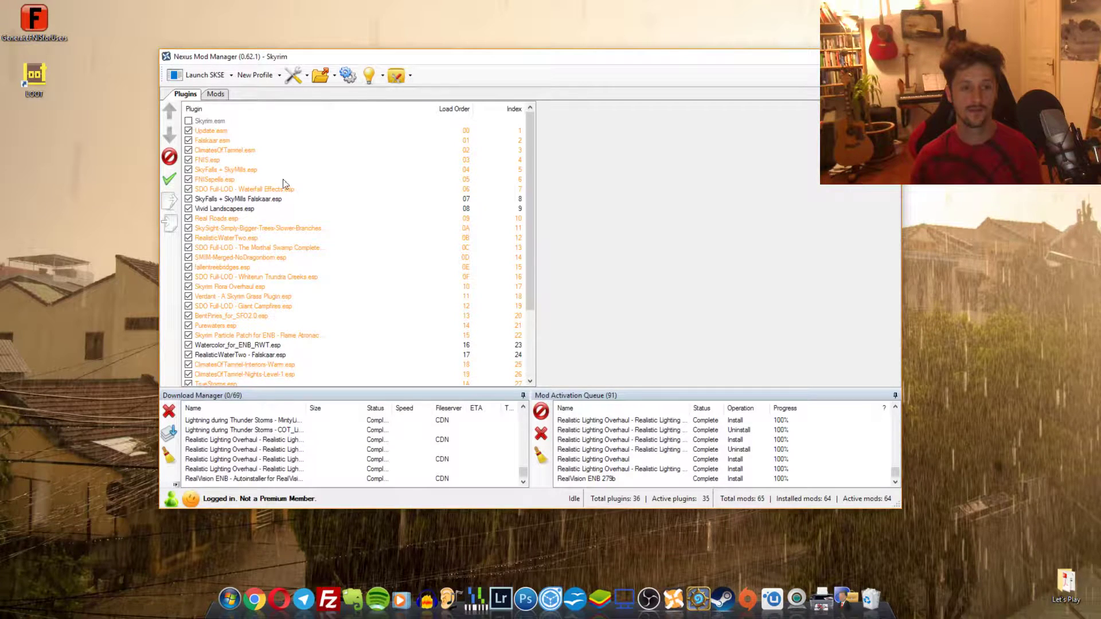
scroll(294, 175, "down", 3)
scroll(296, 188, "up", 3)
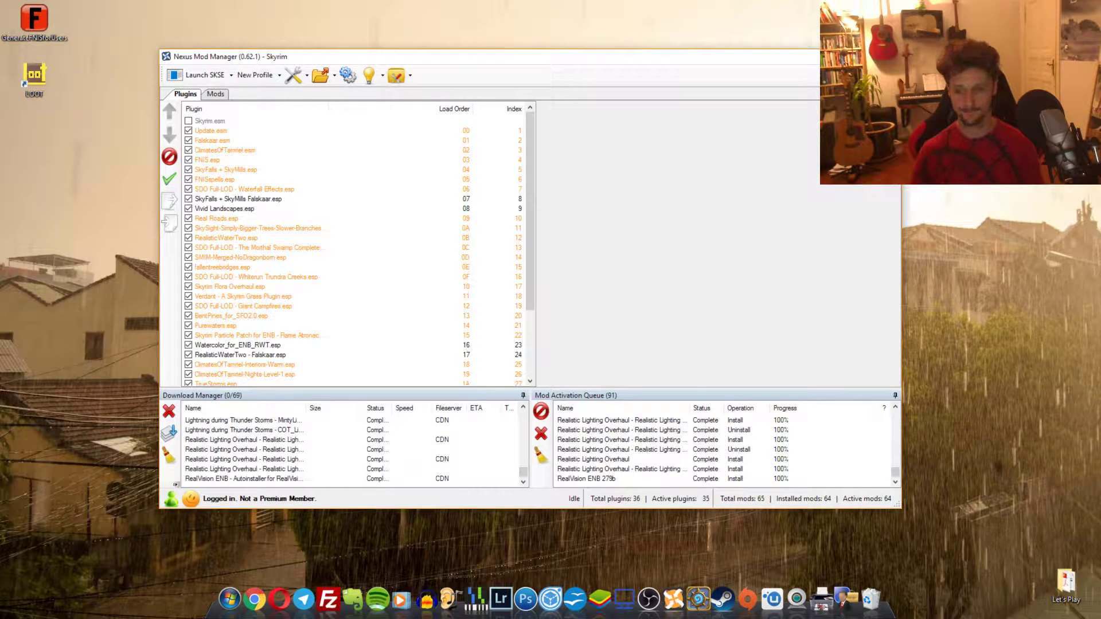
Launch LOOT from the desktop, sort and apply the Skyrim load order, and check the plugin list for warnings.
key("super+d")
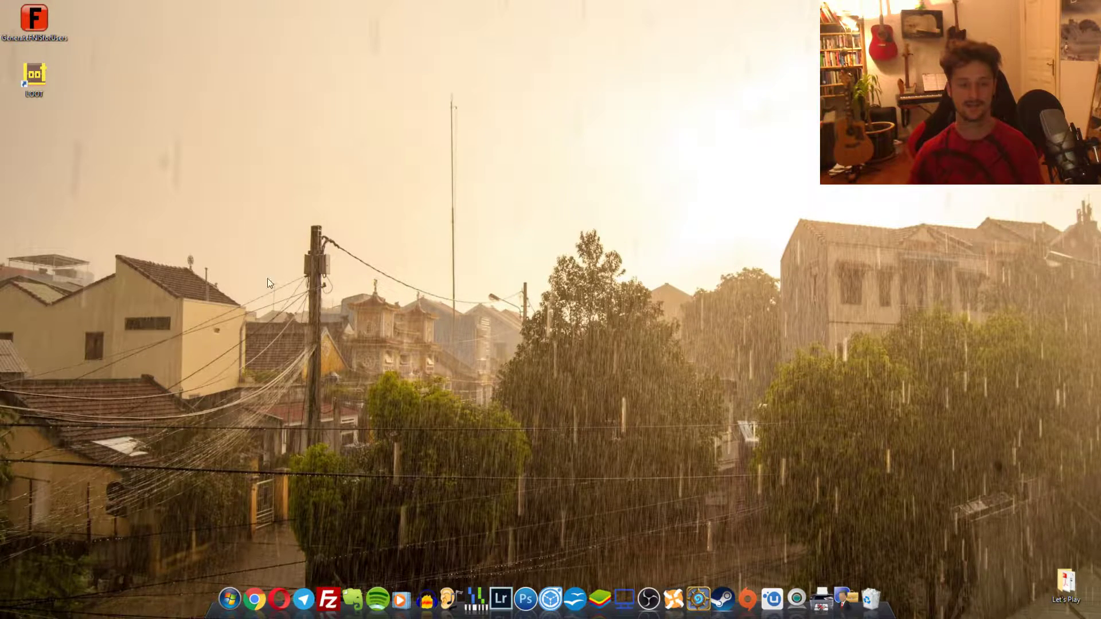
double_click(51, 79)
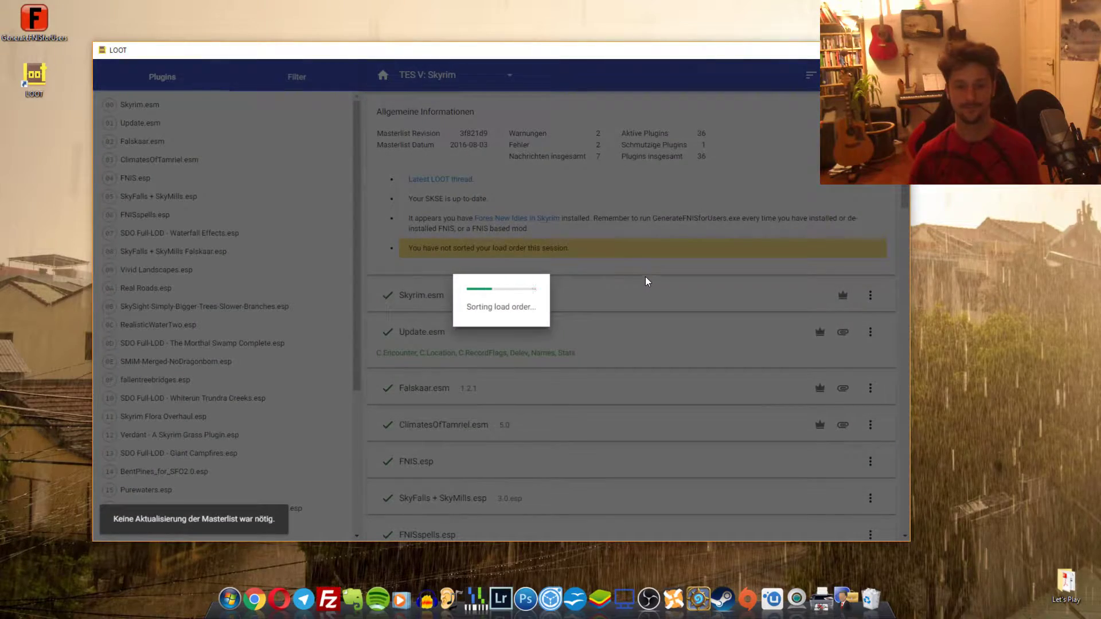
scroll(659, 263, "down", 10)
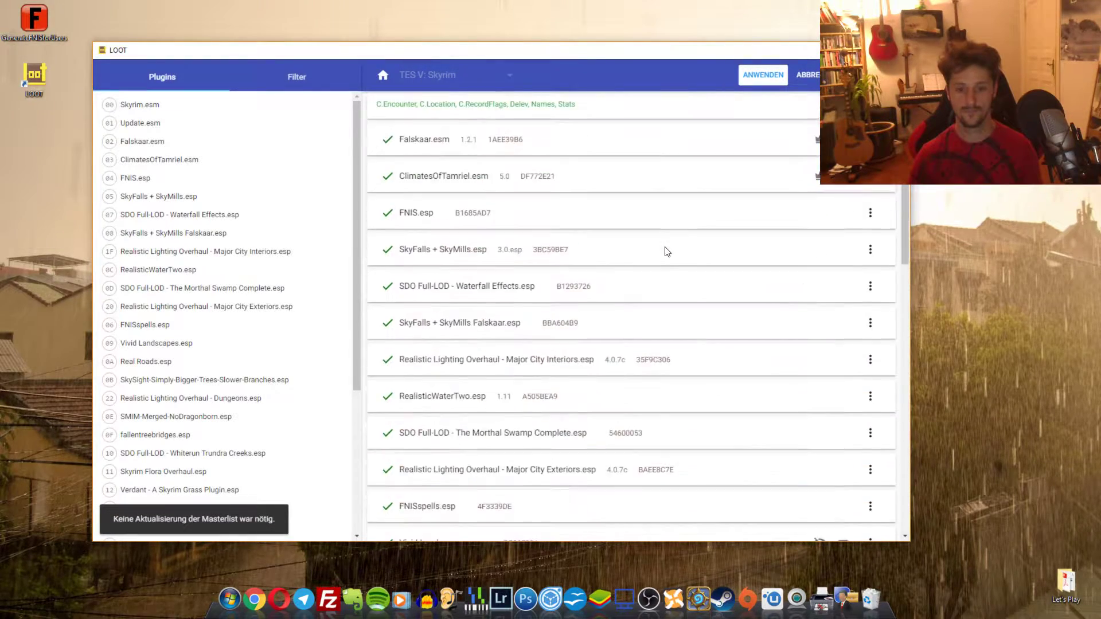
scroll(665, 251, "down", 7)
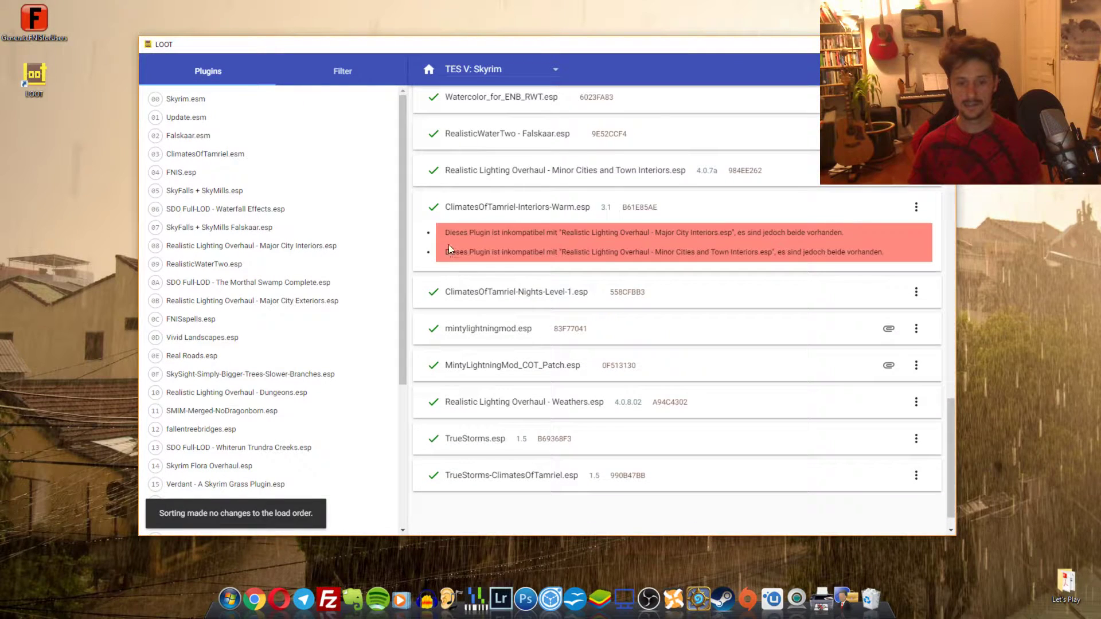
Examine which plugins are flagged as incompatible with ClimatesOfTamriel-Interiors-Warm.esp in the plugin list, then close LOOT.
left_click_drag(449, 234, 878, 254)
left_click(880, 254)
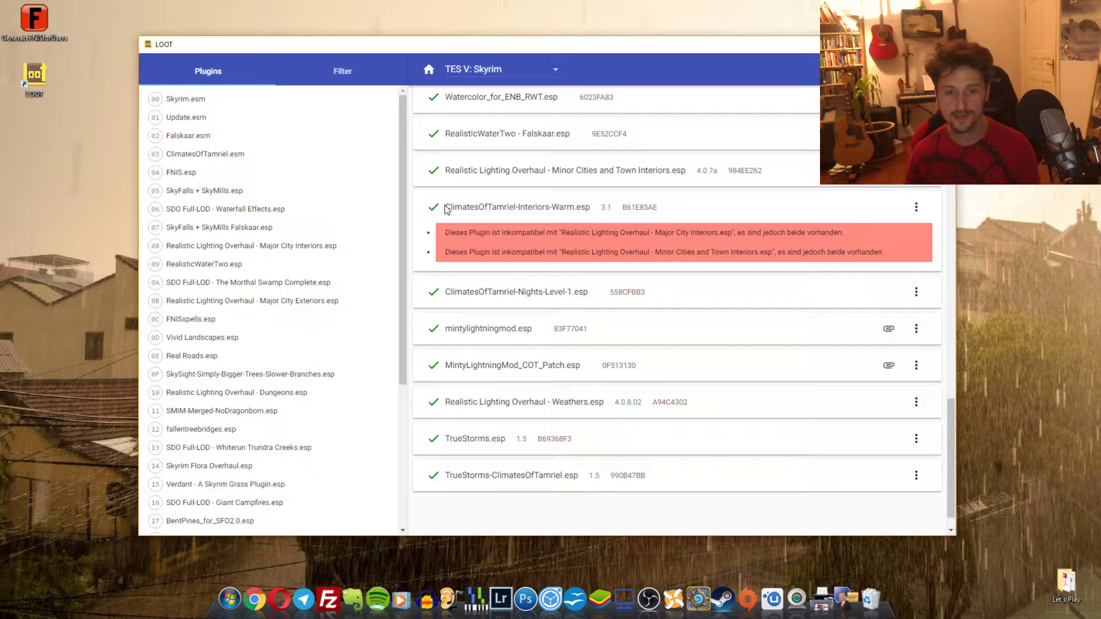
left_click_drag(453, 206, 583, 206)
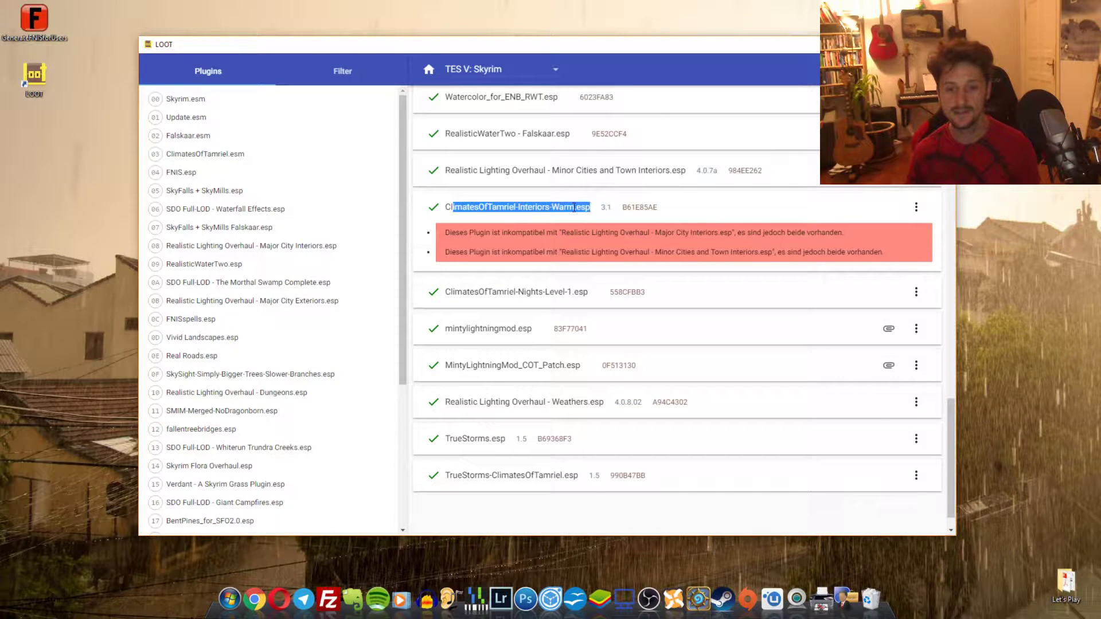
left_click(574, 207)
left_click_drag(561, 234, 729, 234)
left_click(612, 256)
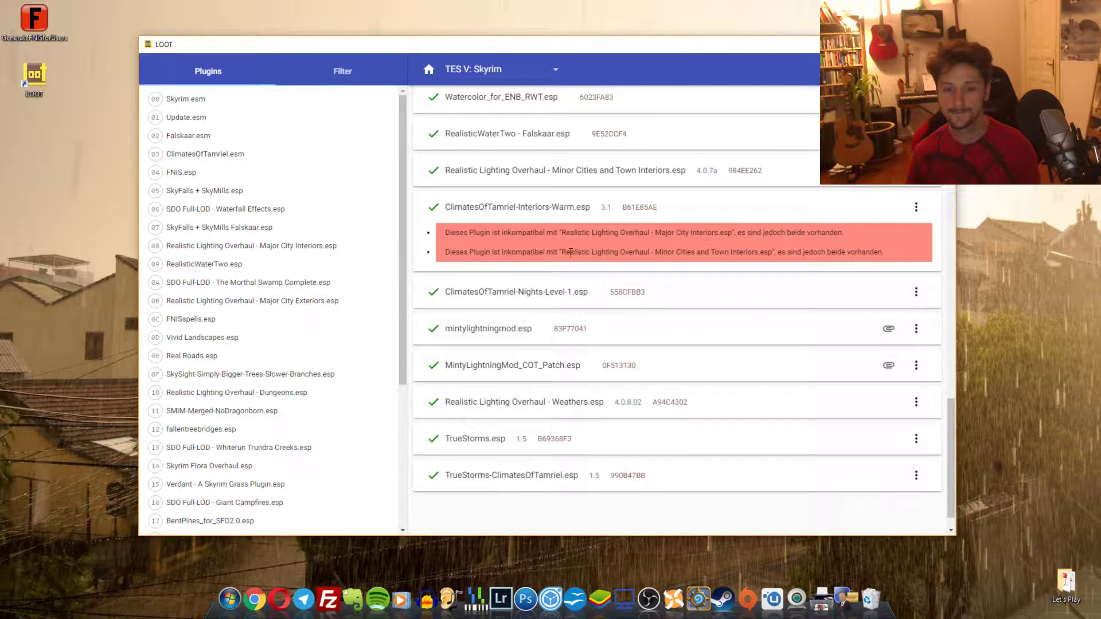
left_click_drag(575, 254, 681, 256)
left_click(647, 230)
left_click(703, 234)
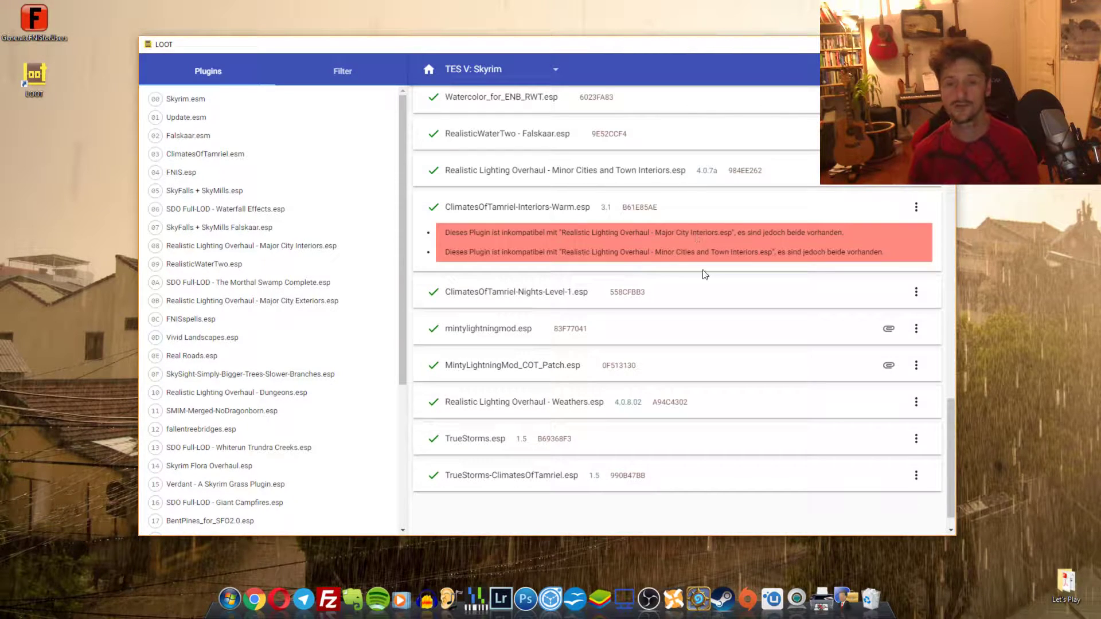
scroll(683, 266, "up", 1)
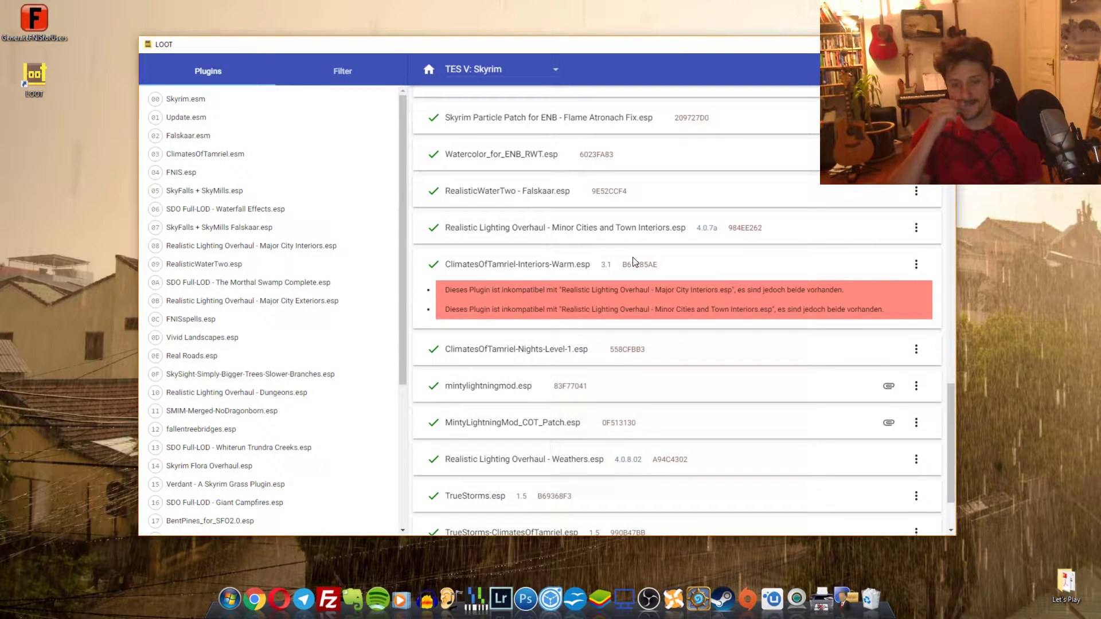
mouse_move(537, 265)
left_mouse_down()
mouse_move(576, 265)
mouse_move(546, 264)
left_mouse_up()
left_click(571, 267)
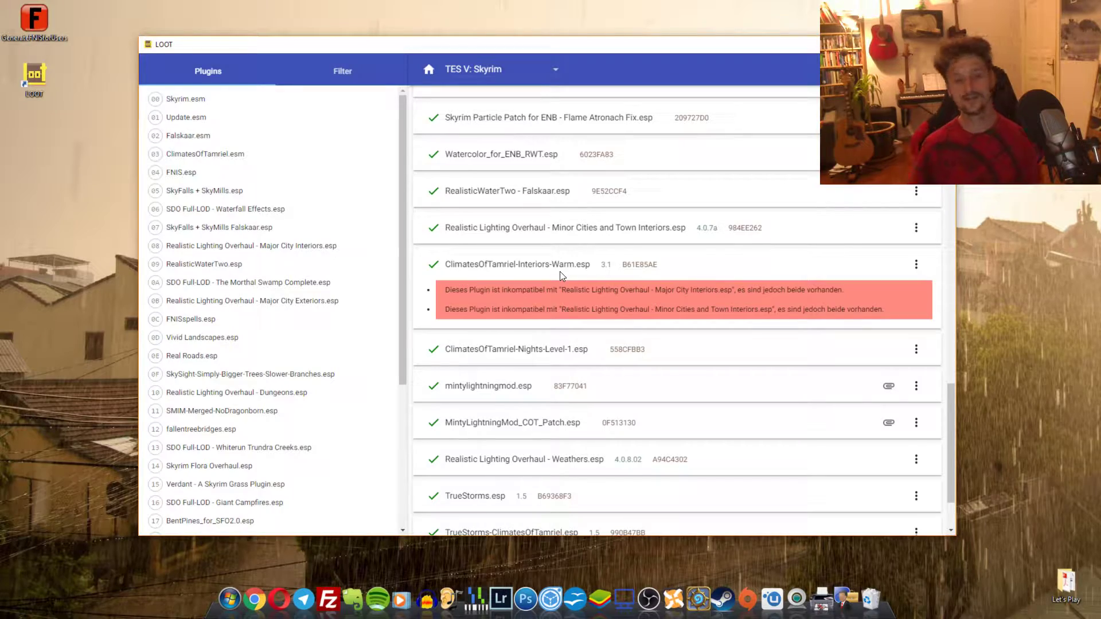
key("alt+F4")
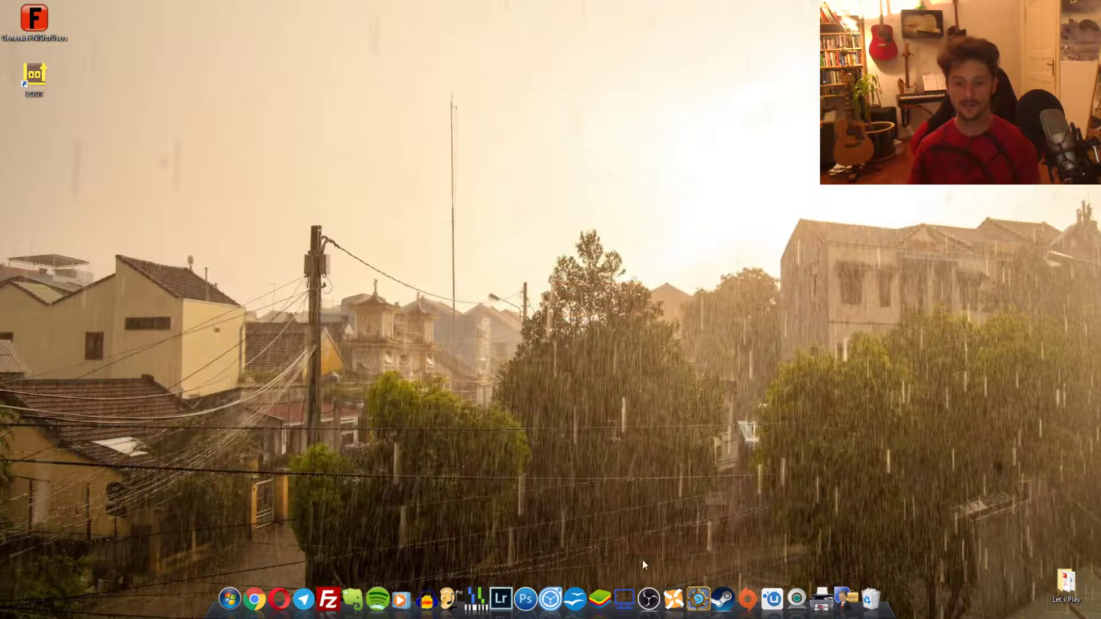
Open Nexus Mod Manager for Skyrim and uninstall the Climates Of Tamriel-V mod from all profiles.
left_click(673, 598)
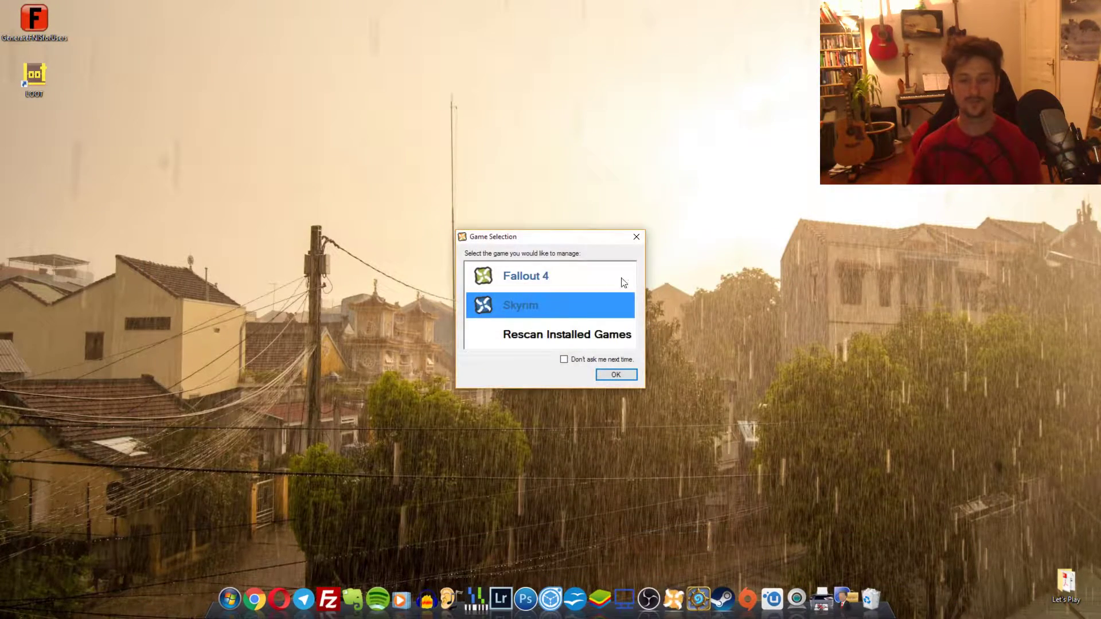
left_click(616, 375)
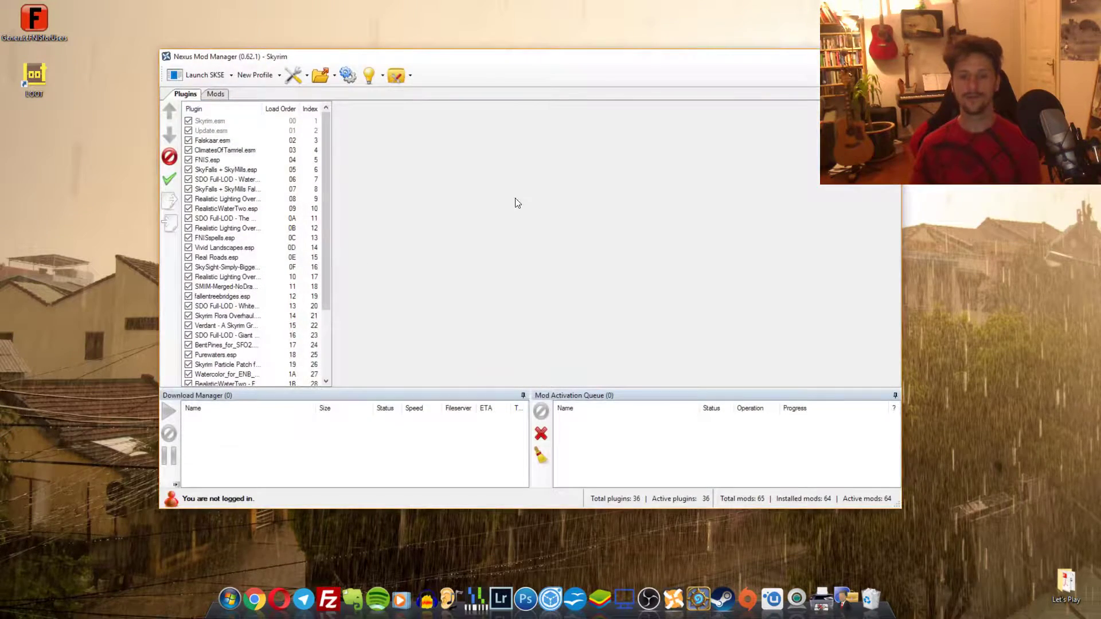
left_click_drag(331, 223, 418, 232)
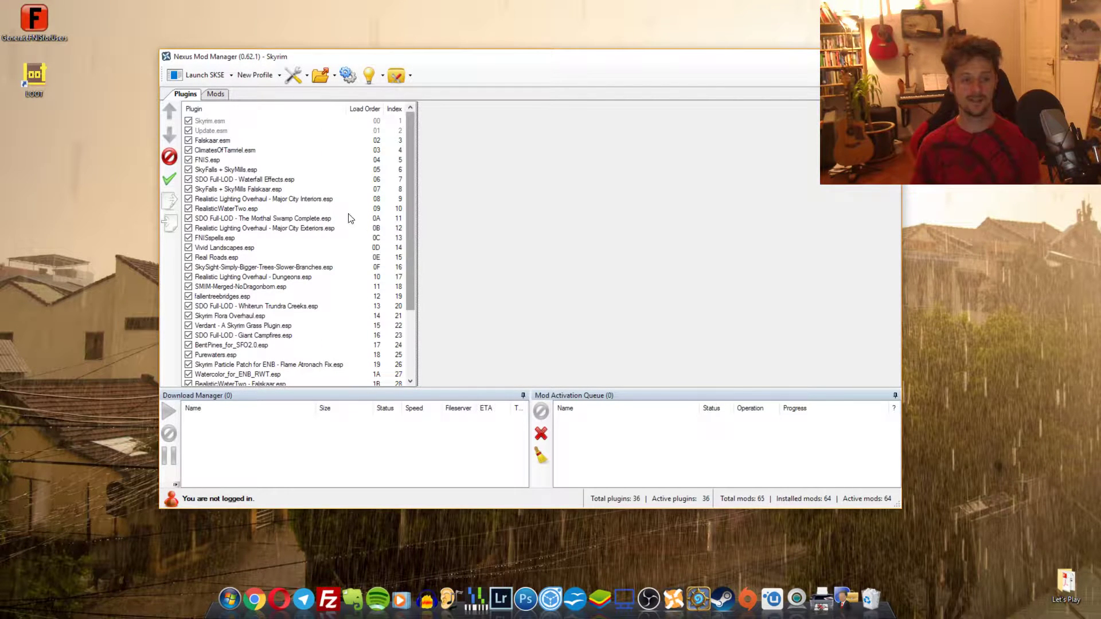
left_click(216, 94)
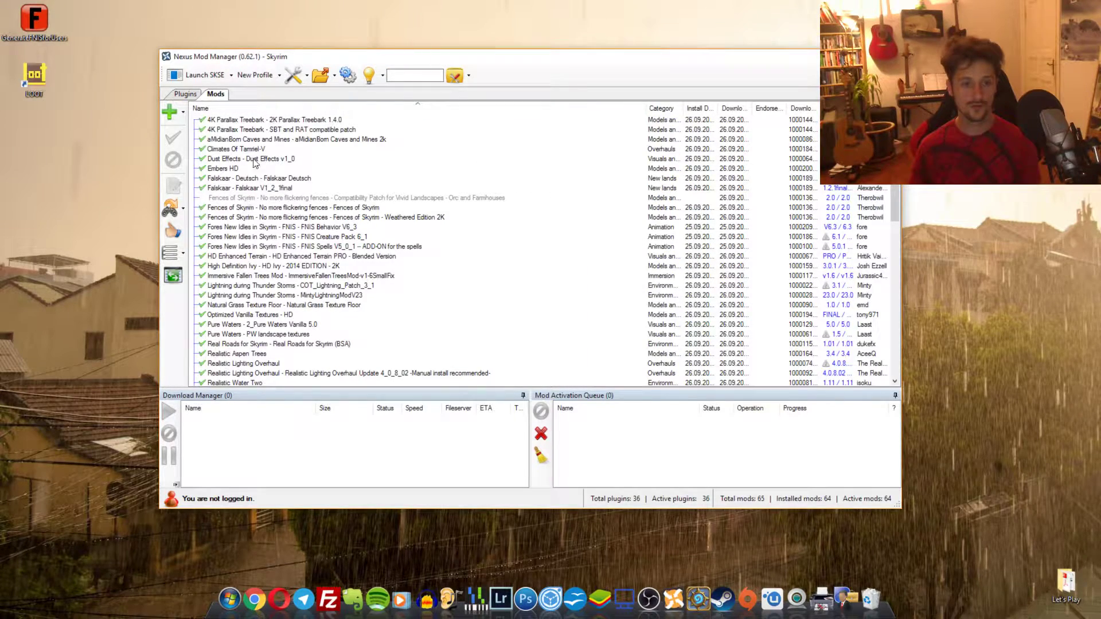
left_click(254, 150)
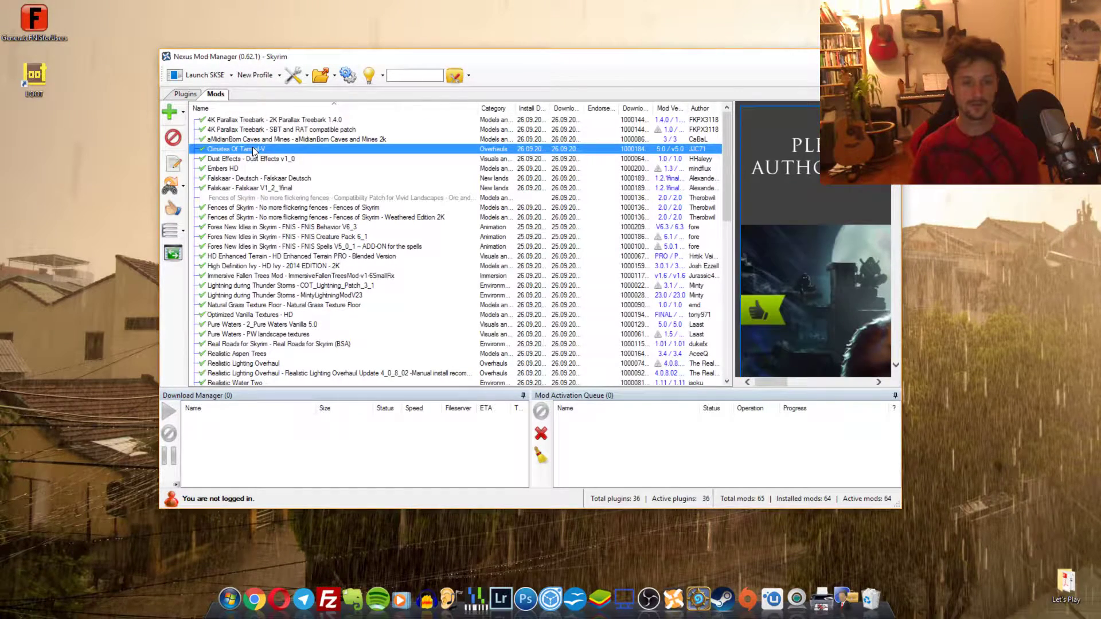
right_click(255, 150)
mouse_move(333, 208)
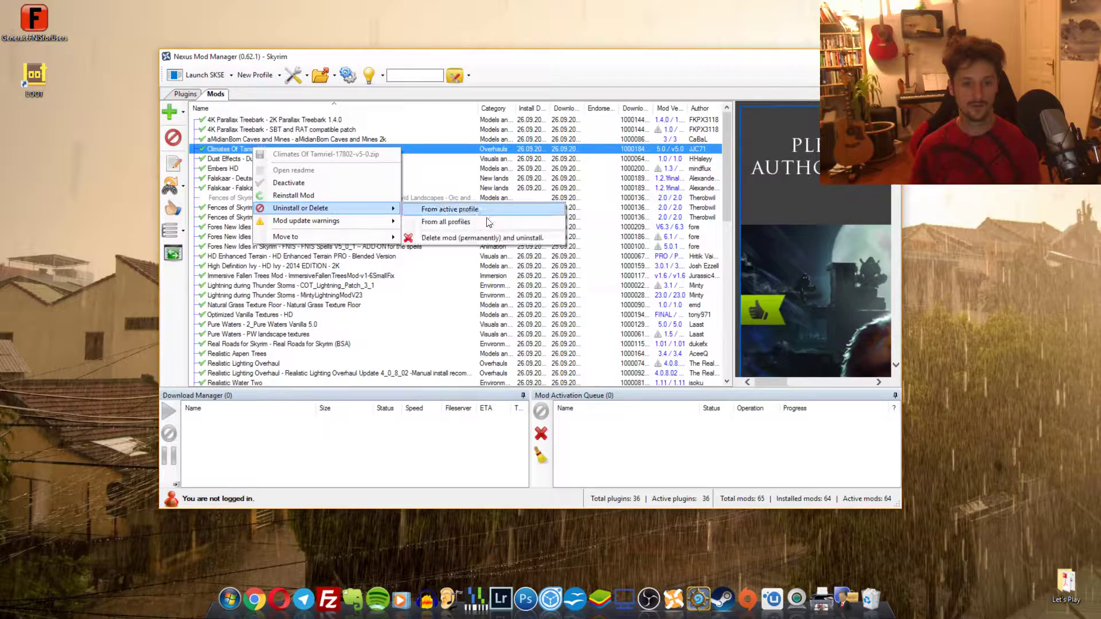
left_click(454, 224)
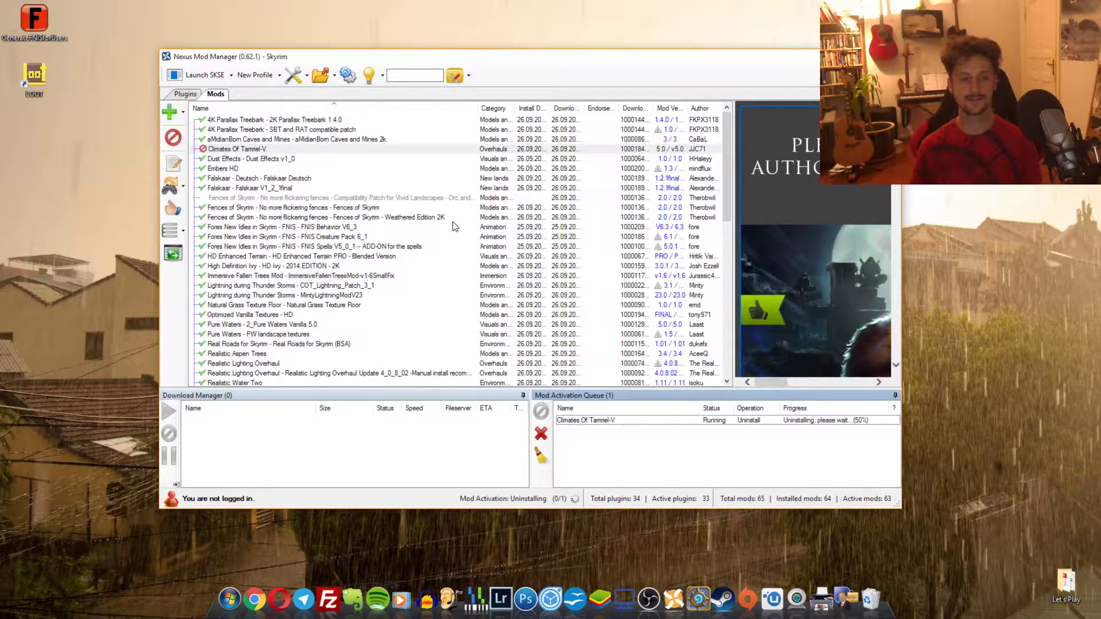
Reinstall Climates Of Tamriel-V with Default Experience for dungeons and interiors, the main files, and ClimatesOfTamriel-Nights-Level-1.
double_click(246, 150)
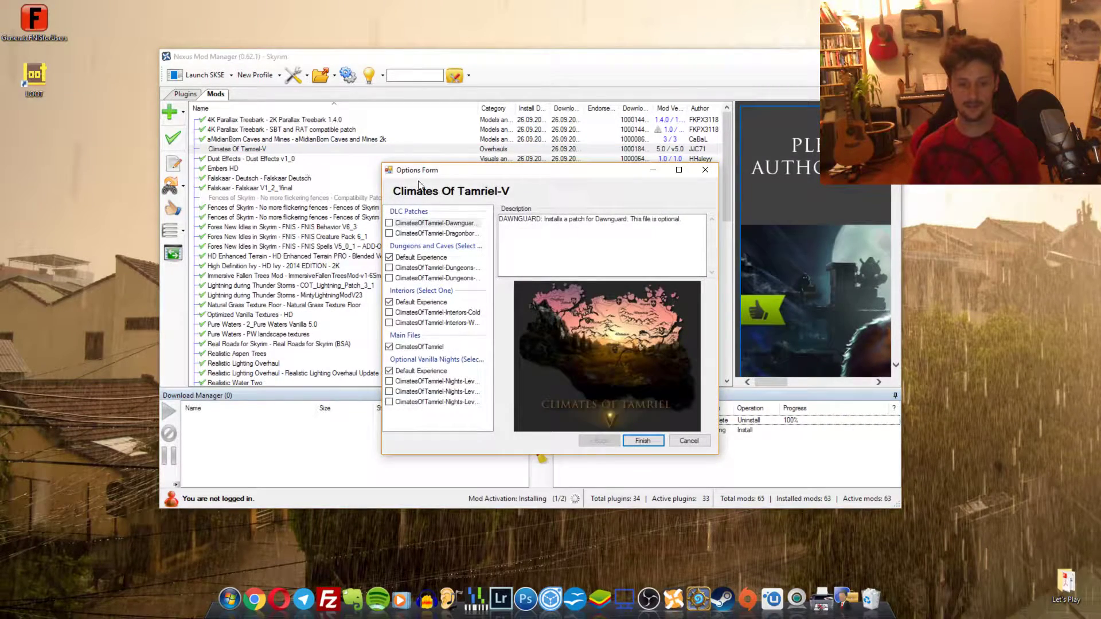
left_click_drag(495, 230, 574, 269)
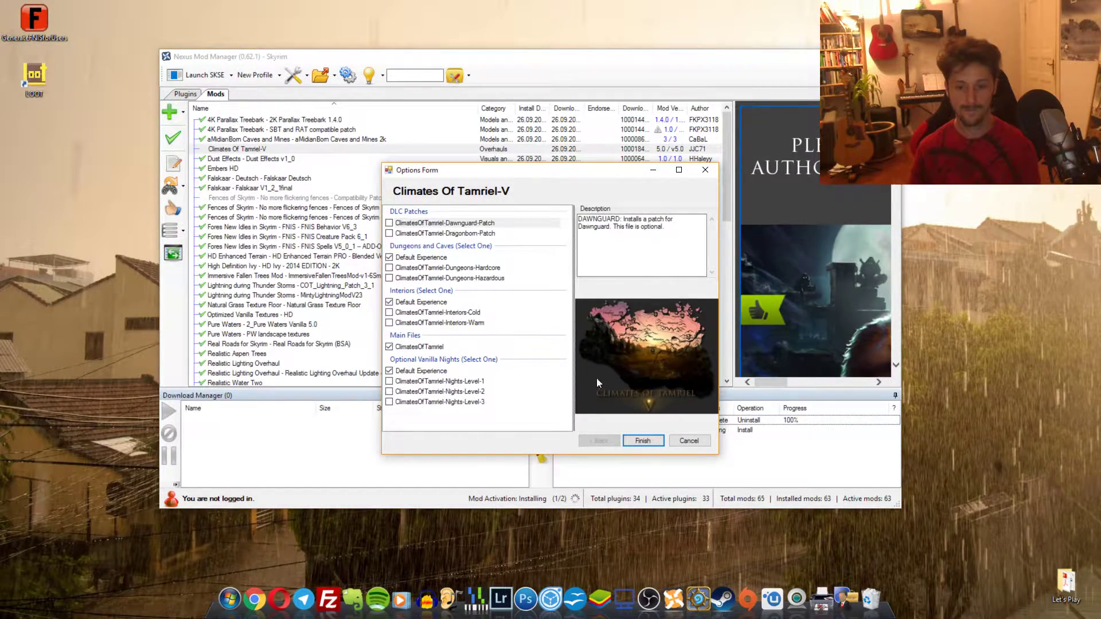
left_click(428, 258)
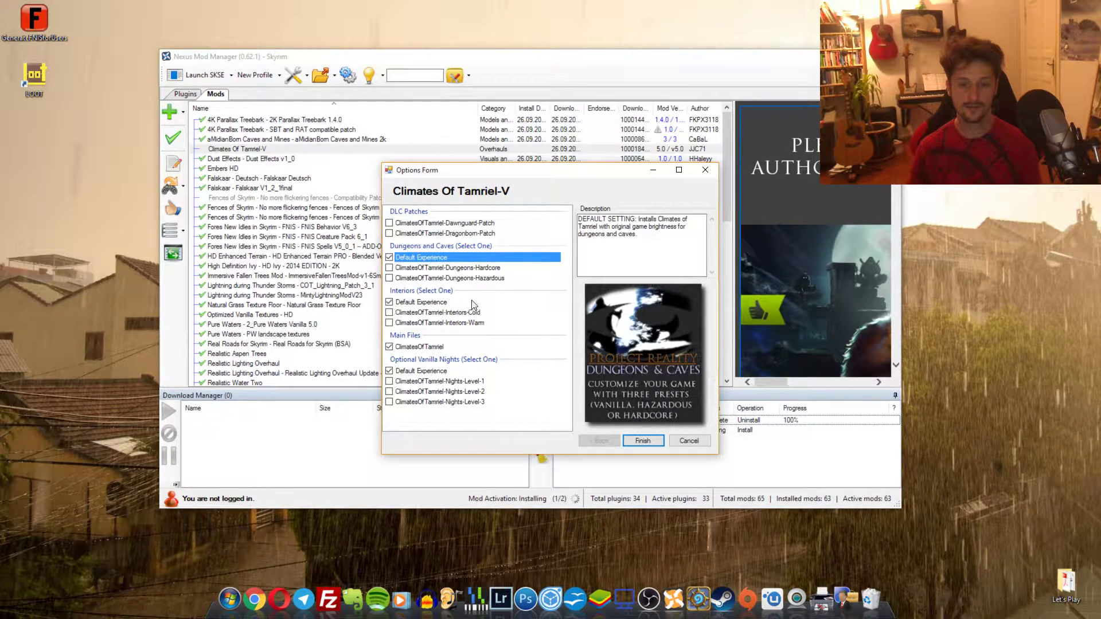
left_click(492, 324)
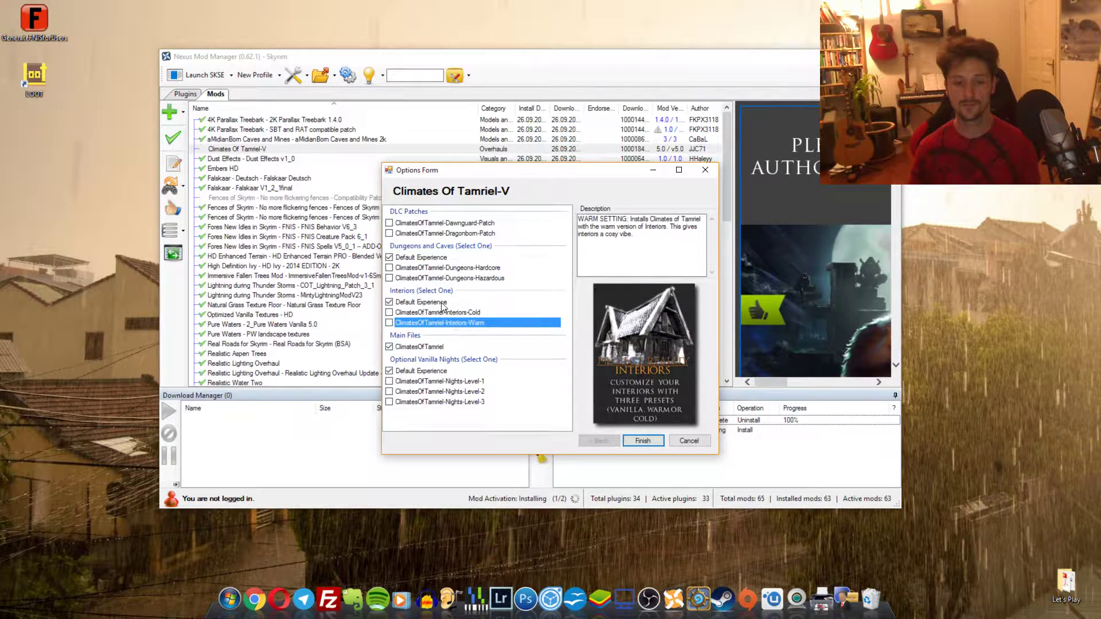
left_click(452, 303)
left_click(479, 347)
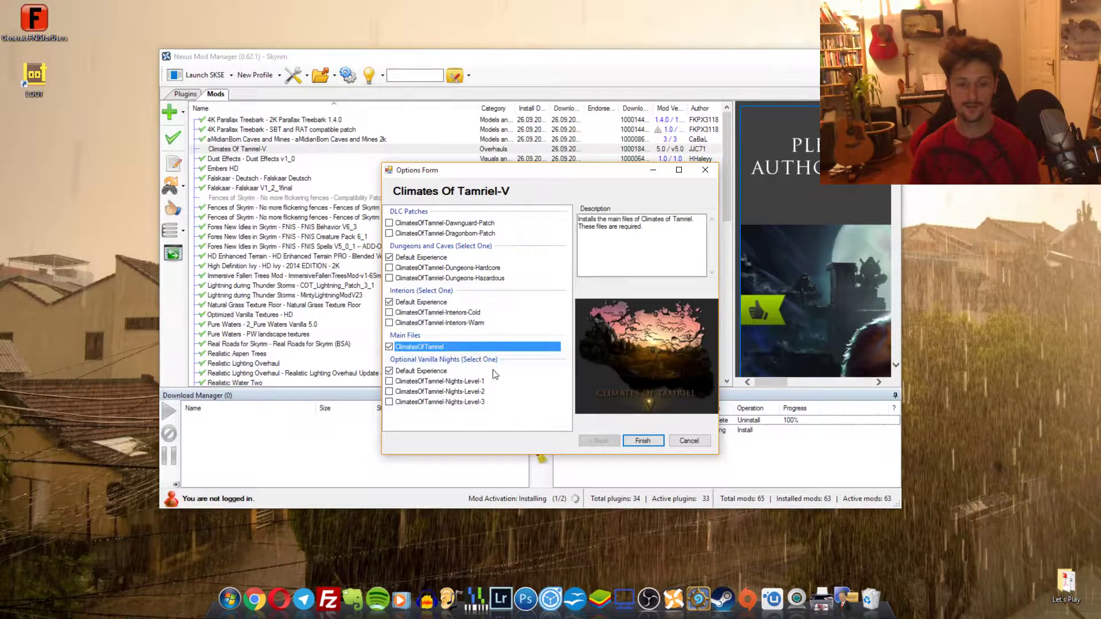
left_click(467, 382)
left_click(642, 441)
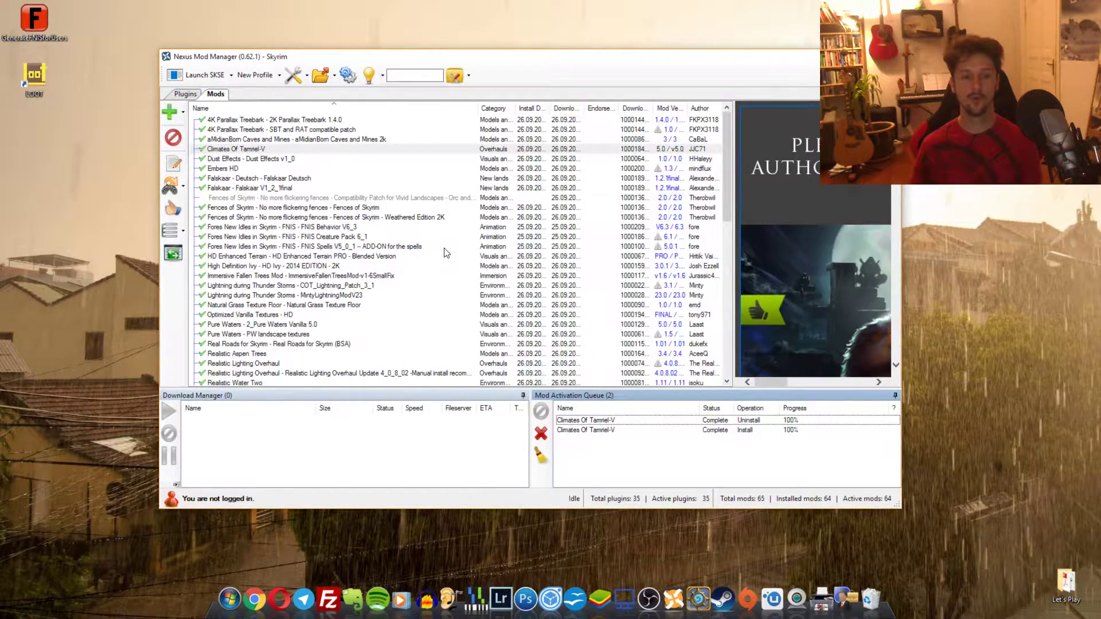
Launch LOOT from the desktop, sort the Skyrim plugins, check the list for warnings, and apply the load order before closing it.
key("super+d")
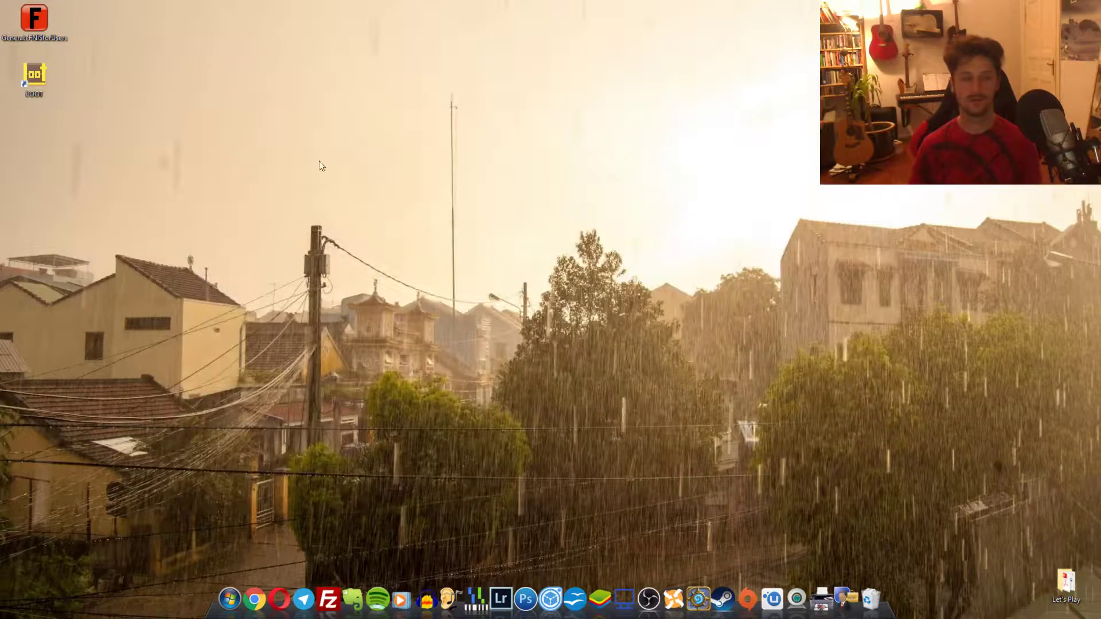
double_click(41, 82)
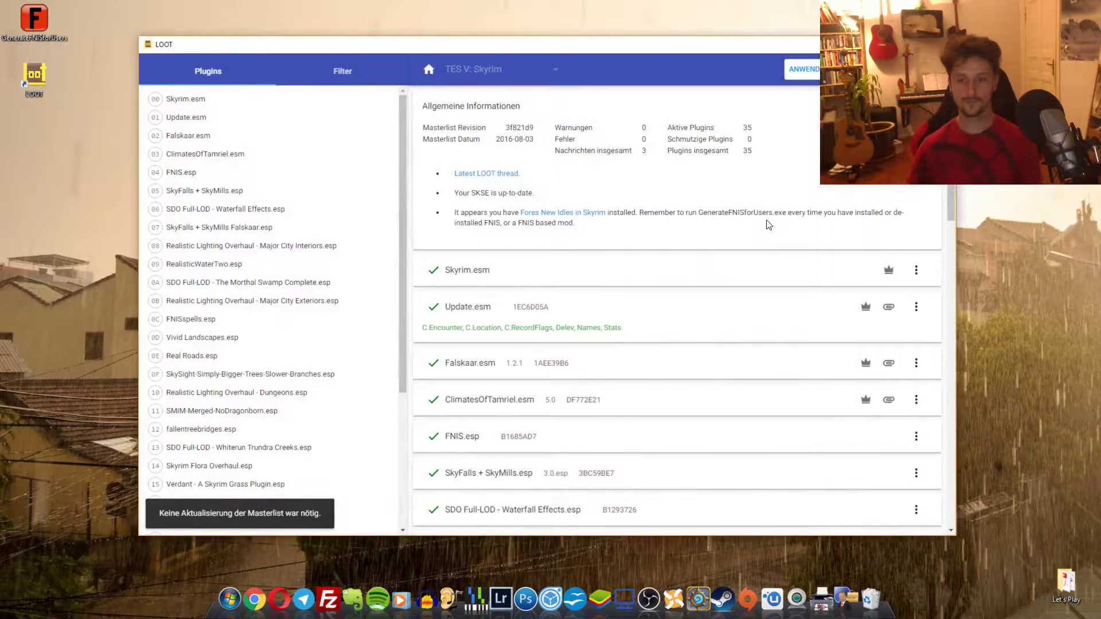
scroll(718, 246, "down", 5)
scroll(718, 245, "down", 15)
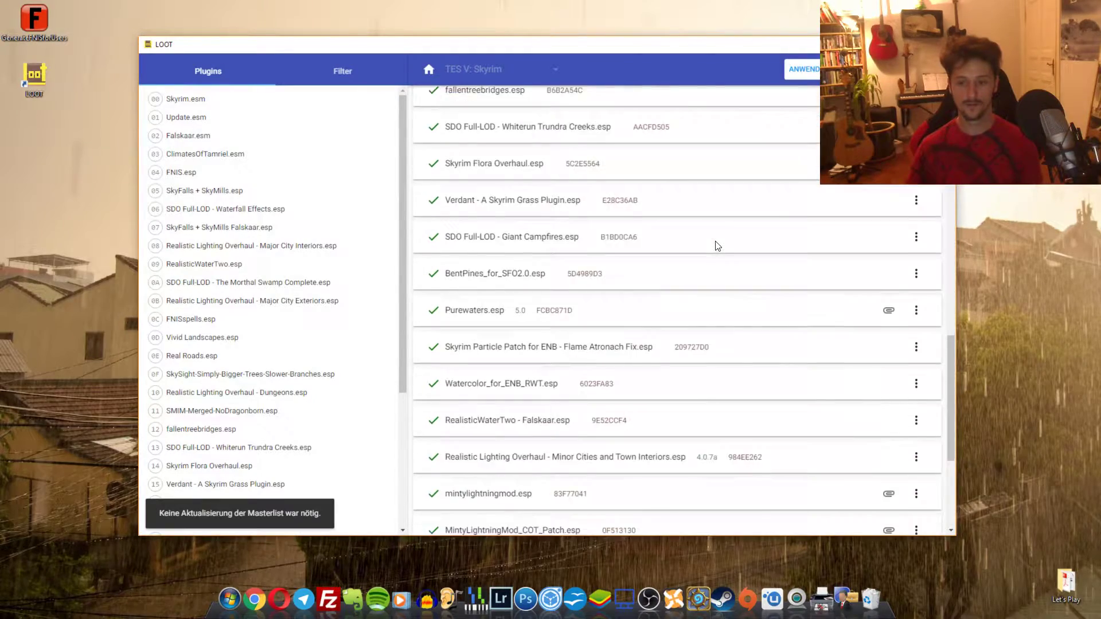
scroll(691, 286, "up", 20)
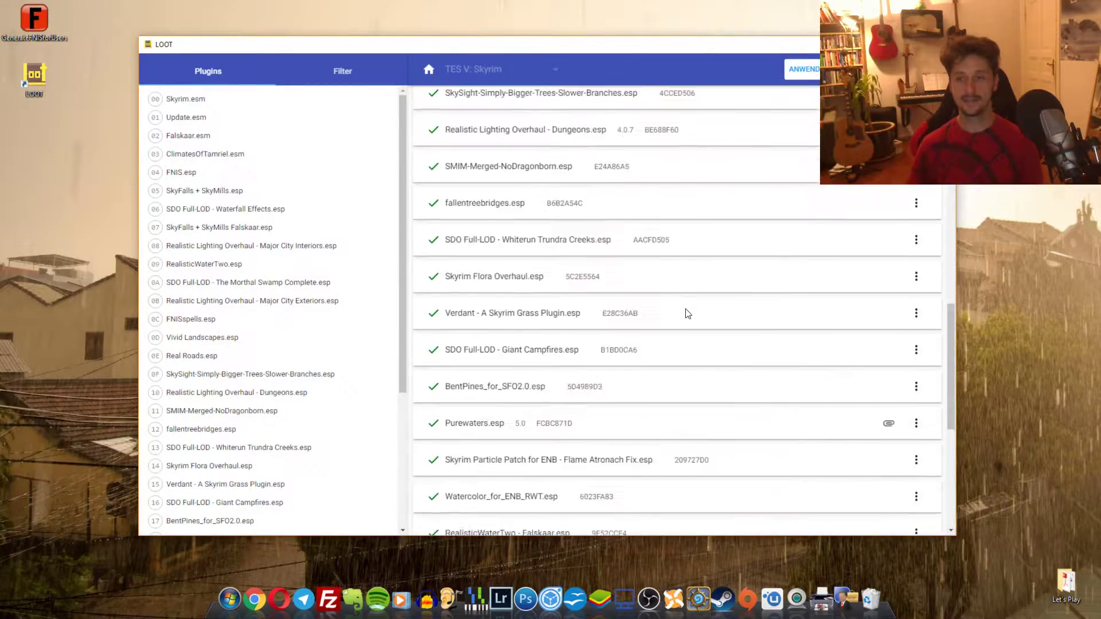
scroll(682, 342, "down", 20)
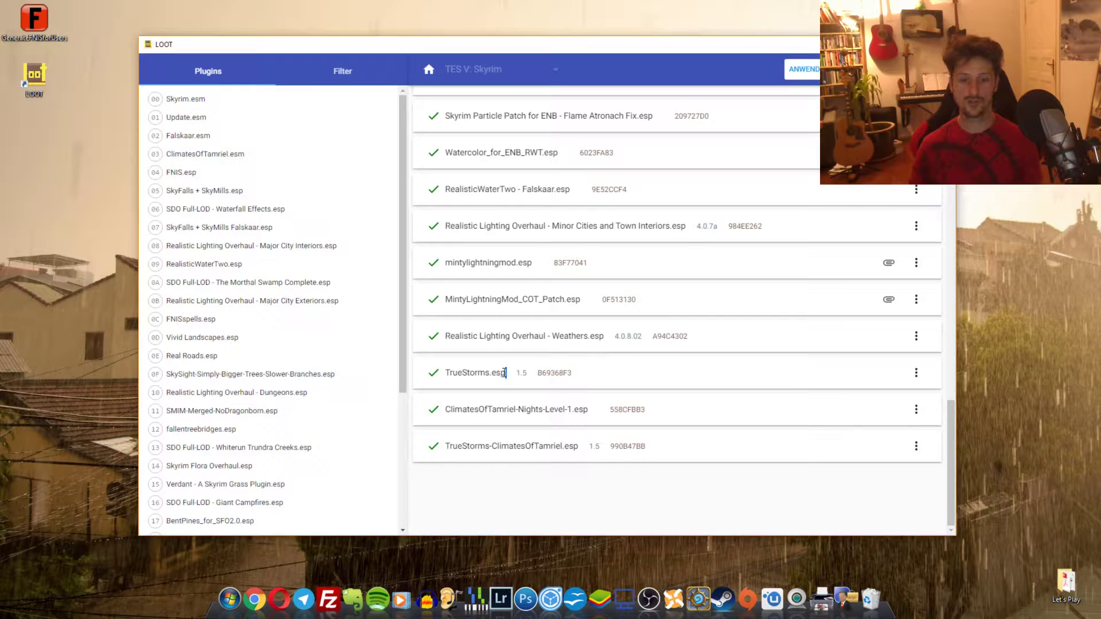
left_click_drag(503, 373, 448, 373)
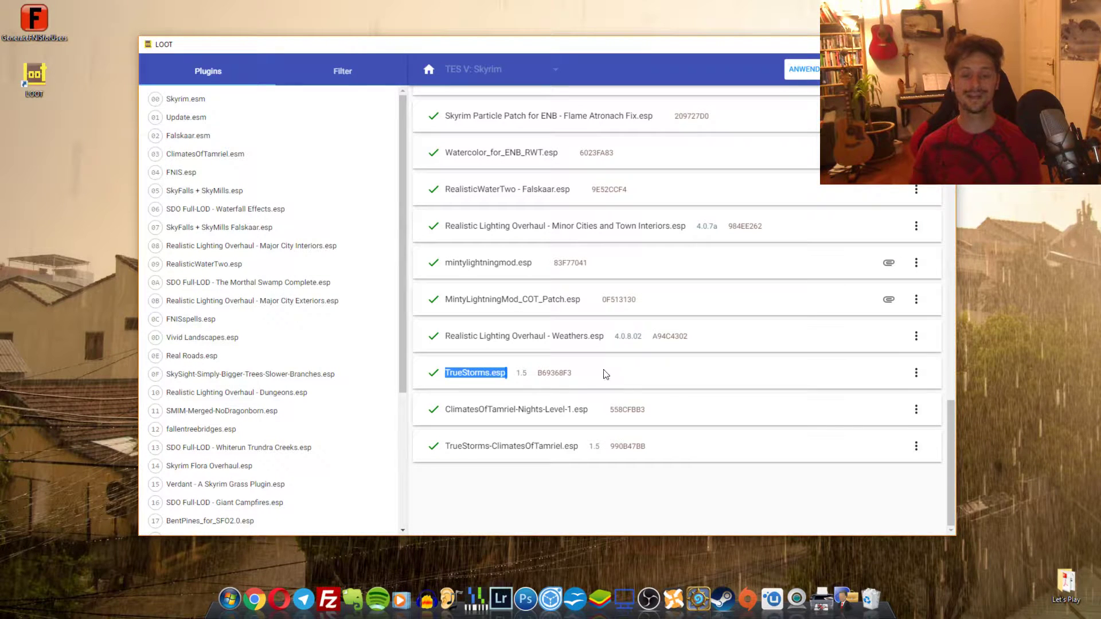
left_click(482, 377)
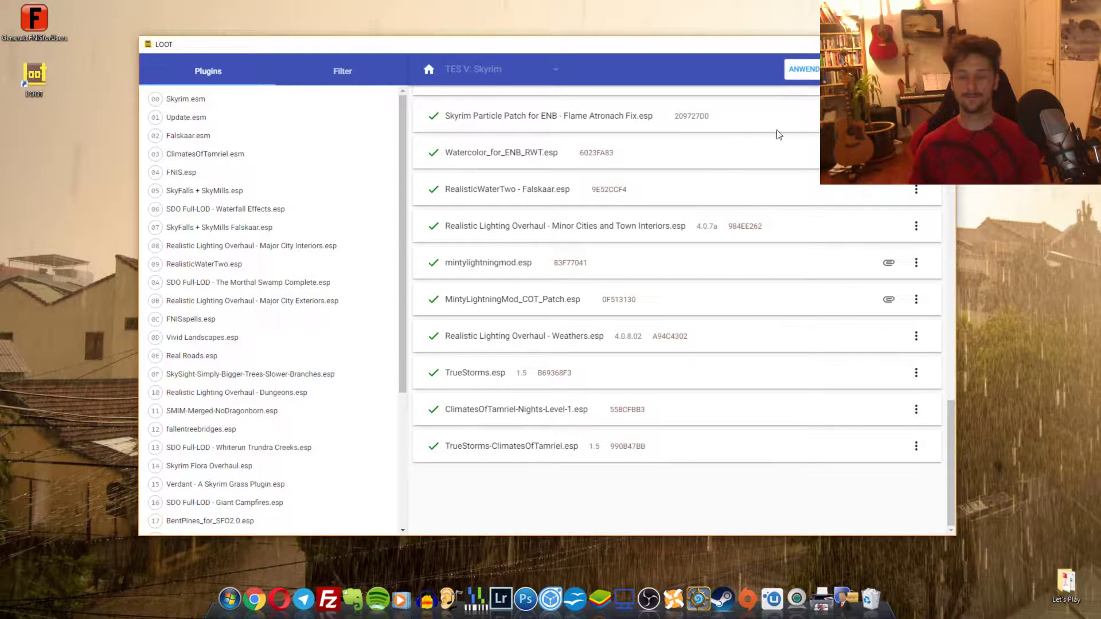
left_click(804, 73)
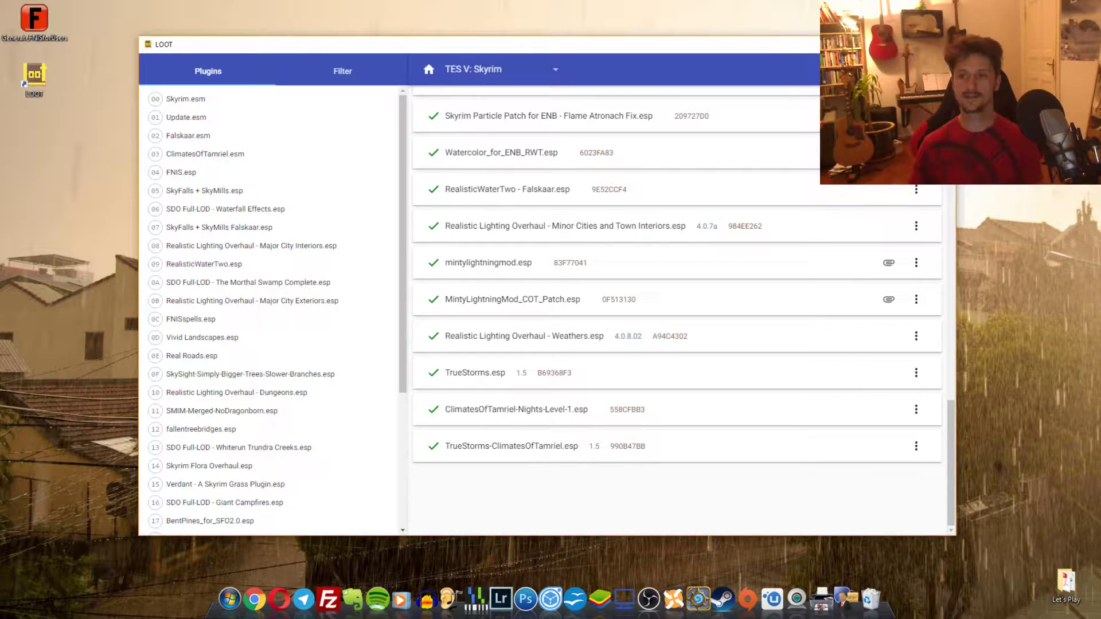
left_click(943, 44)
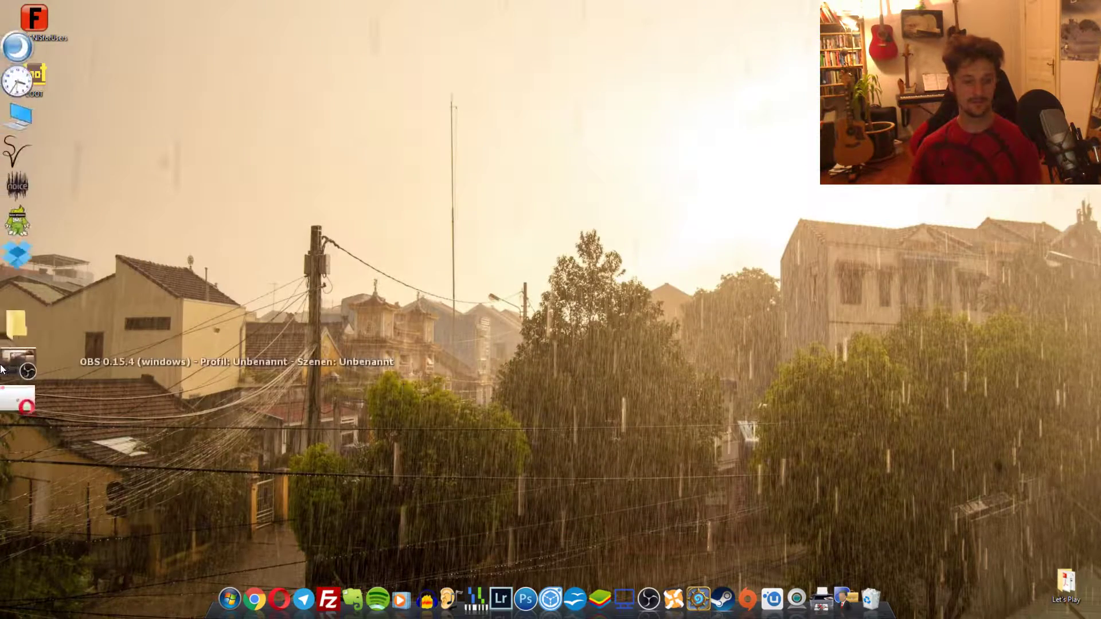
Open the TES5Edit folder under Programme on drive D: in File Explorer and copy the TES5Edit.exe shortcut to the desktop.
left_click(41, 120)
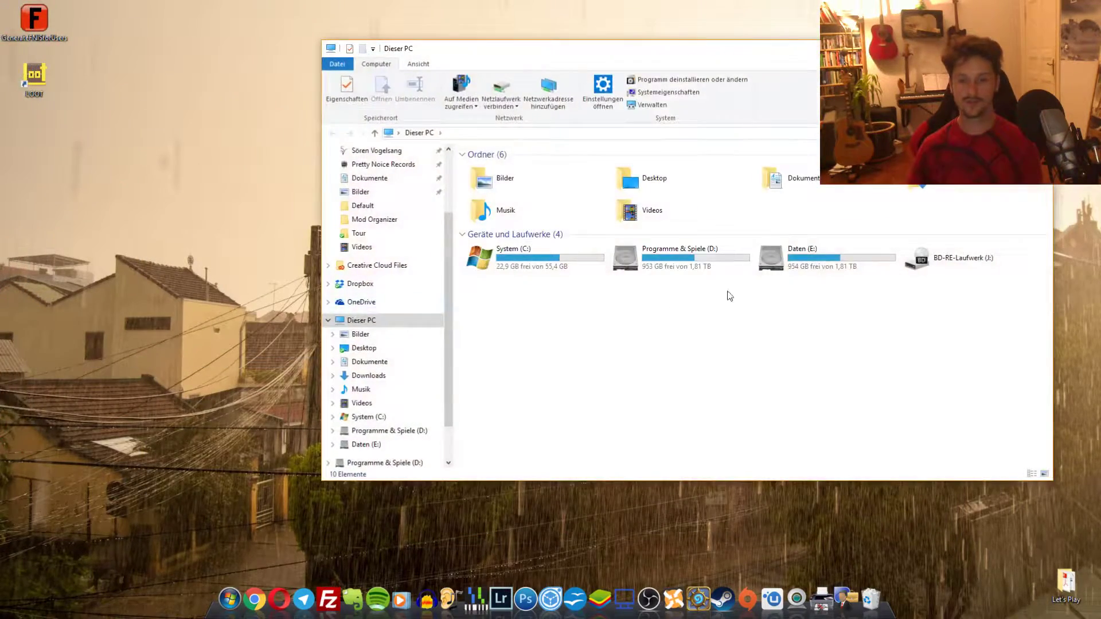
double_click(663, 257)
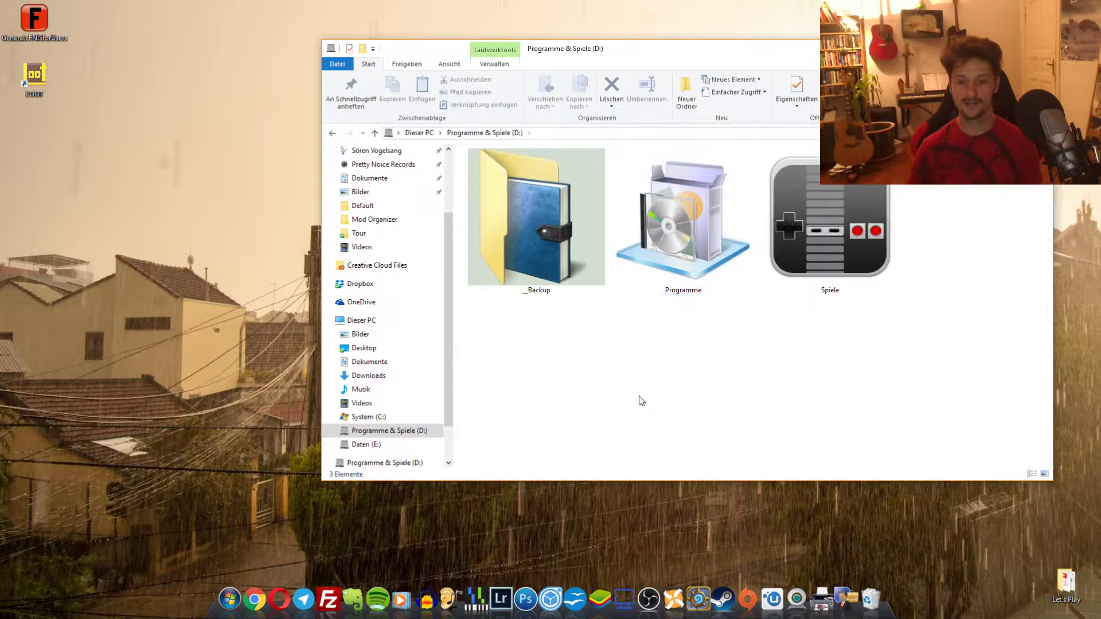
double_click(688, 221)
scroll(600, 365, "down", 7)
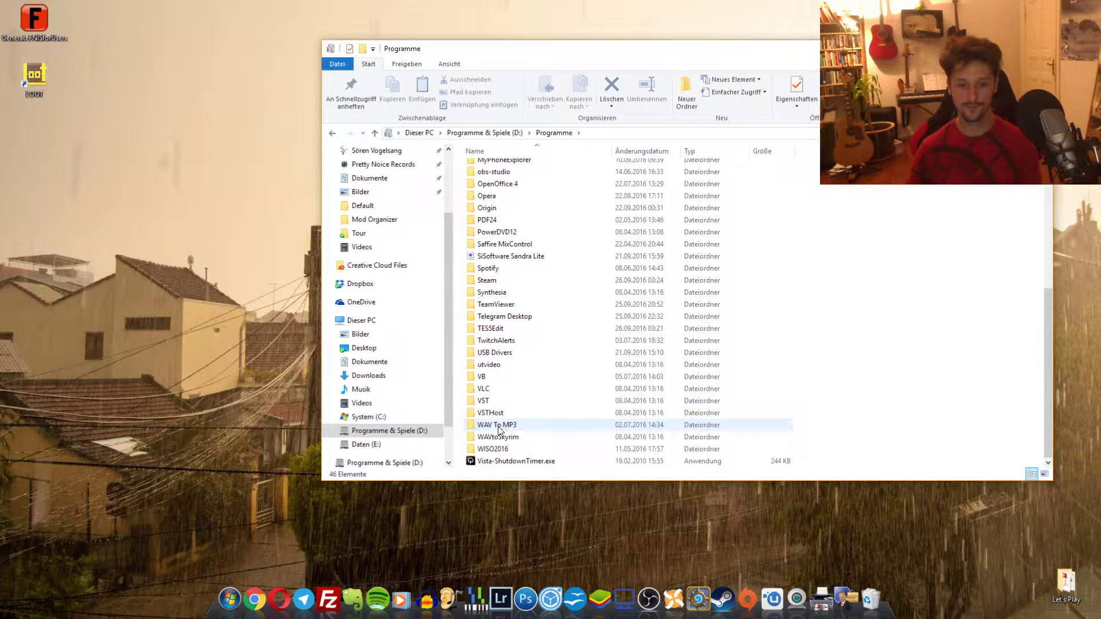
double_click(492, 330)
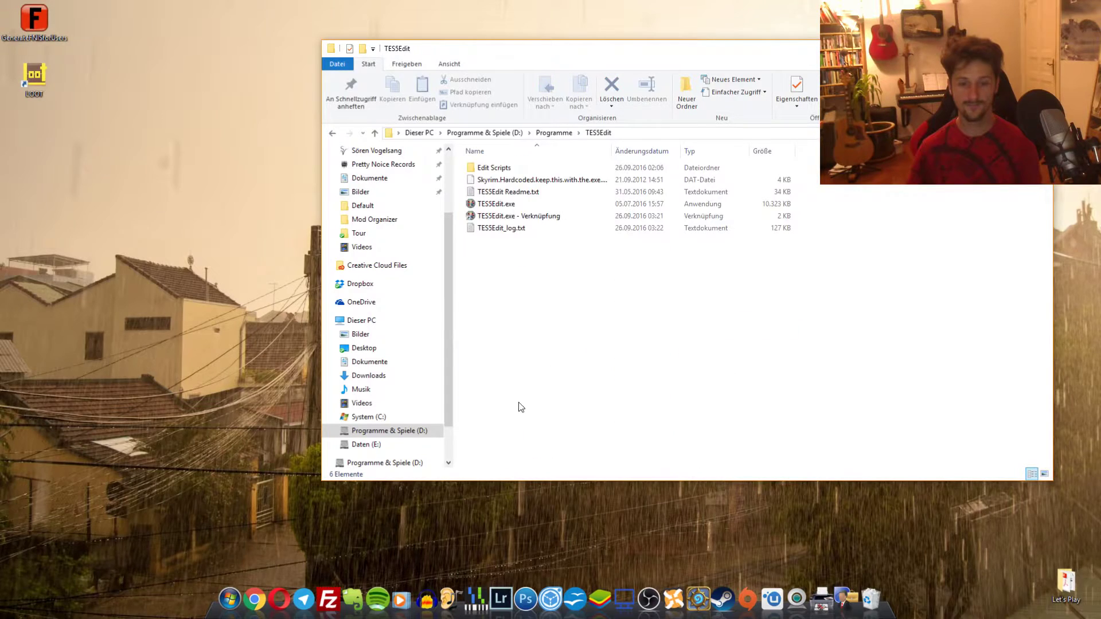
left_click(519, 218)
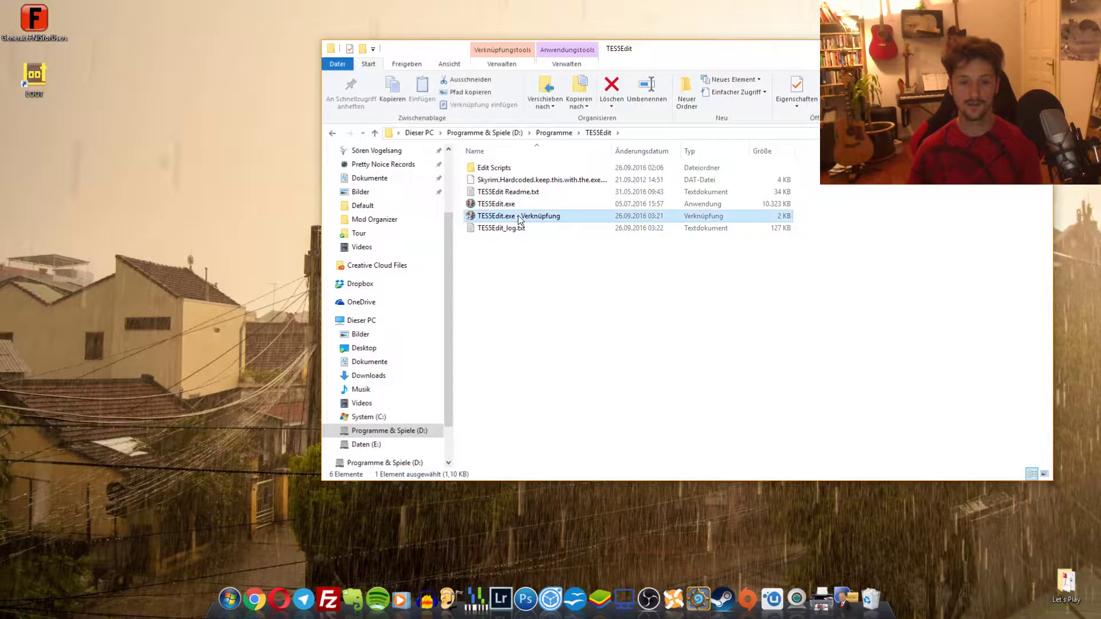
left_click_drag(547, 222, 28, 143)
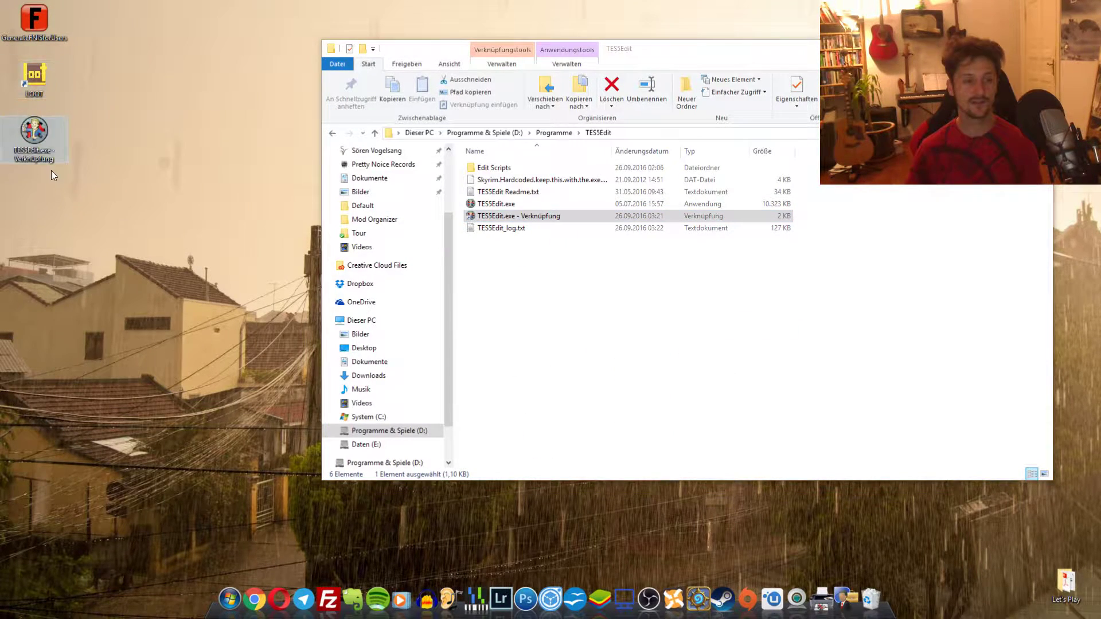
Close the File Explorer window, launch TES5Edit from the desktop, and load only the TrueStorms.esp plugin.
key("alt+F4")
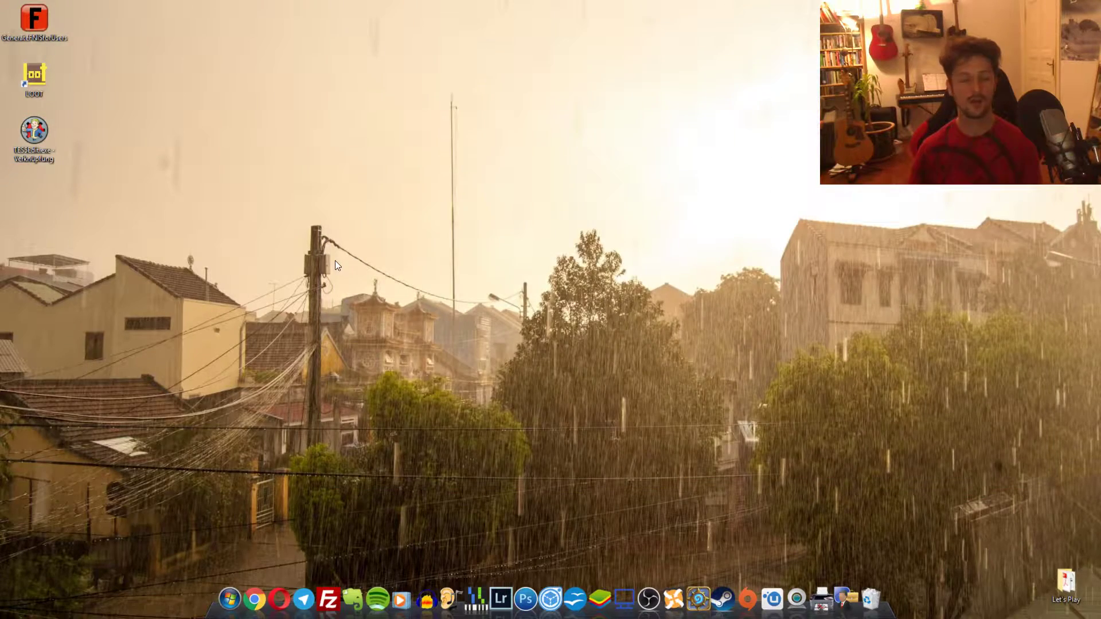
double_click(33, 130)
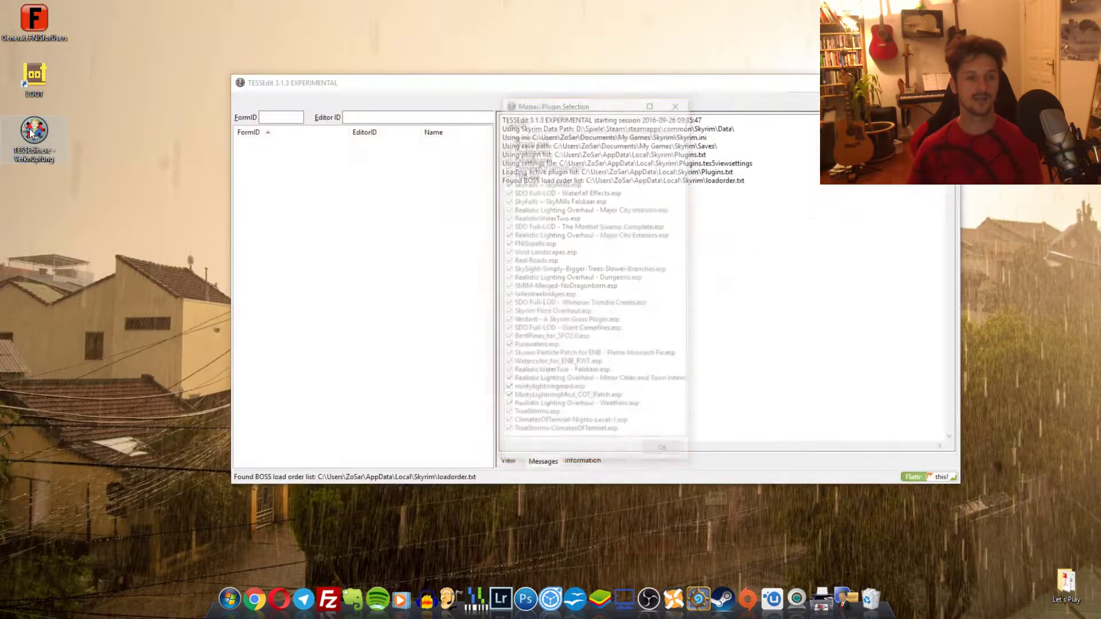
right_click(573, 333)
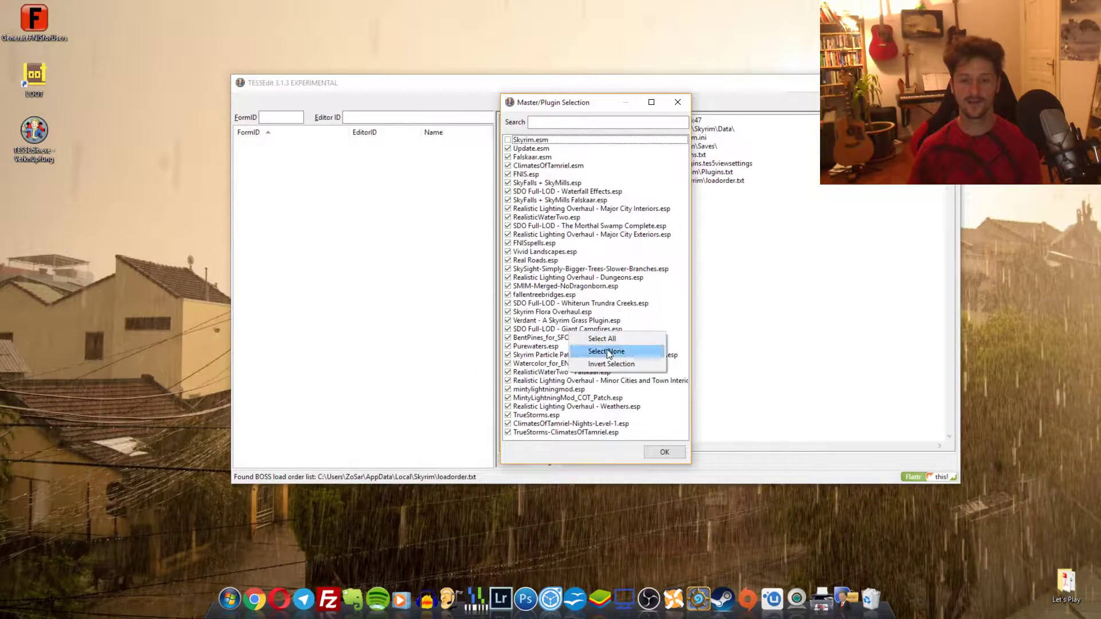
left_click(596, 351)
left_click(509, 415)
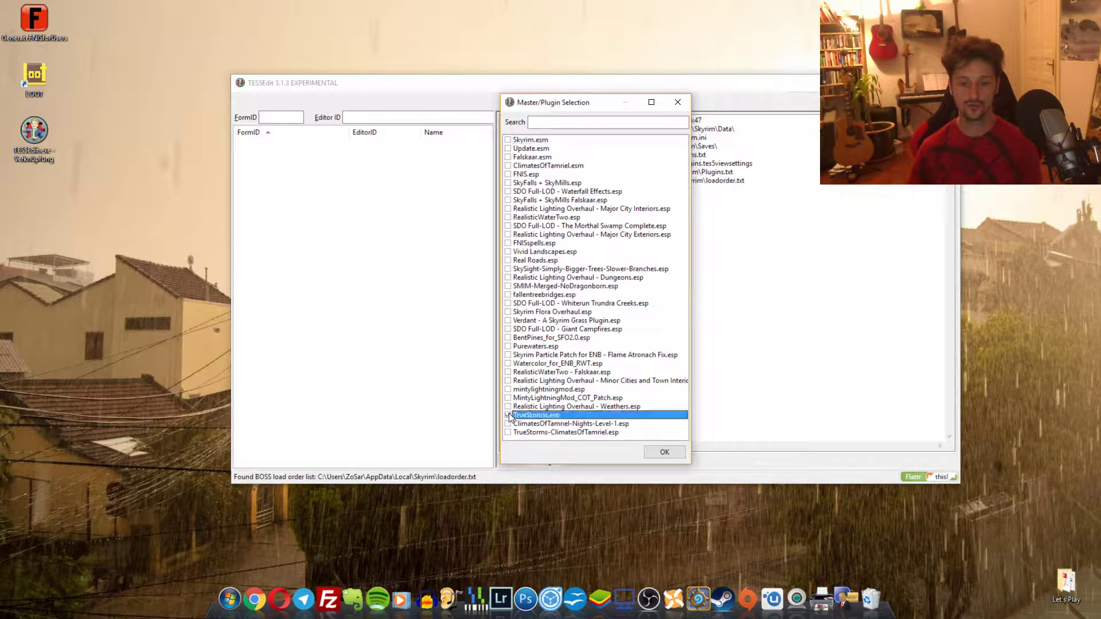
left_click(664, 452)
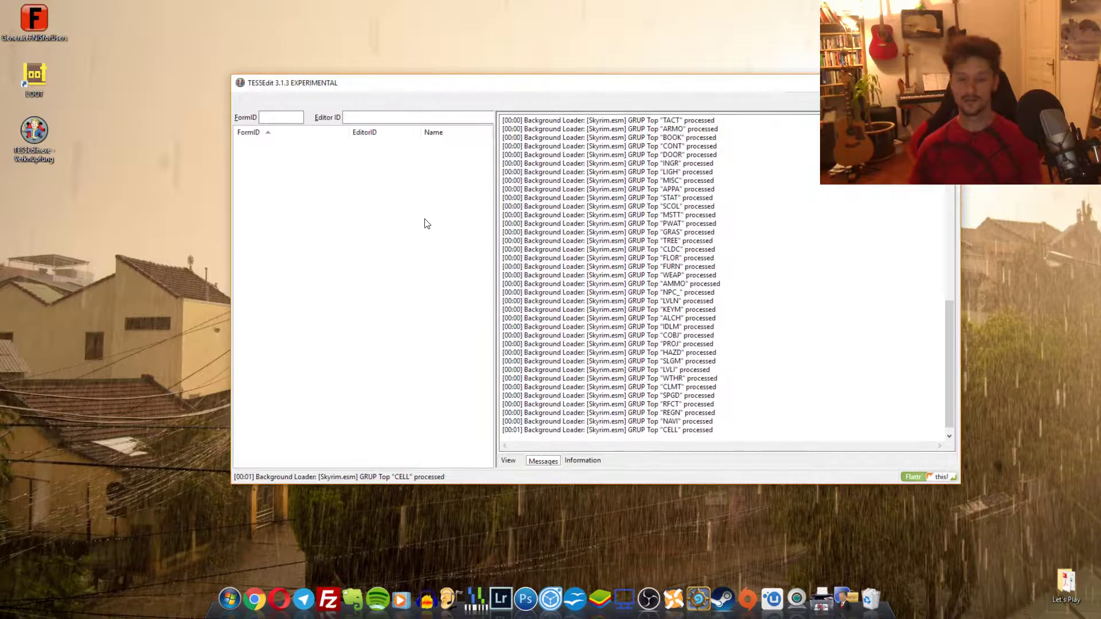
Clean TrueStorms.esp by applying the filter for cleaning, removing "Identical to Master" records, and undeleting and disabling references.
right_click(289, 166)
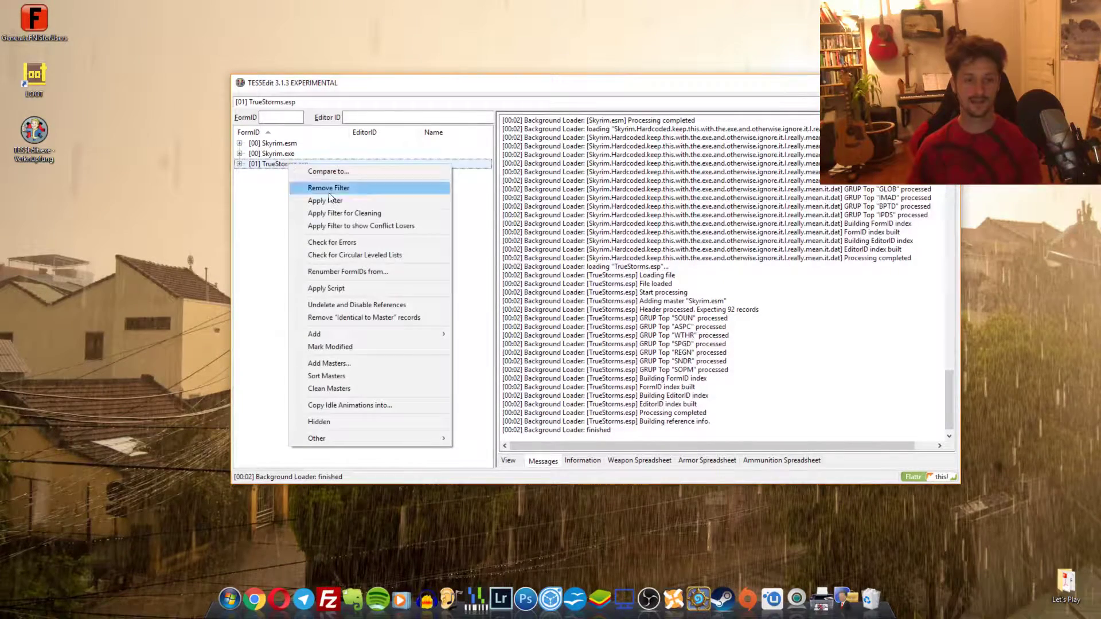
left_click(348, 213)
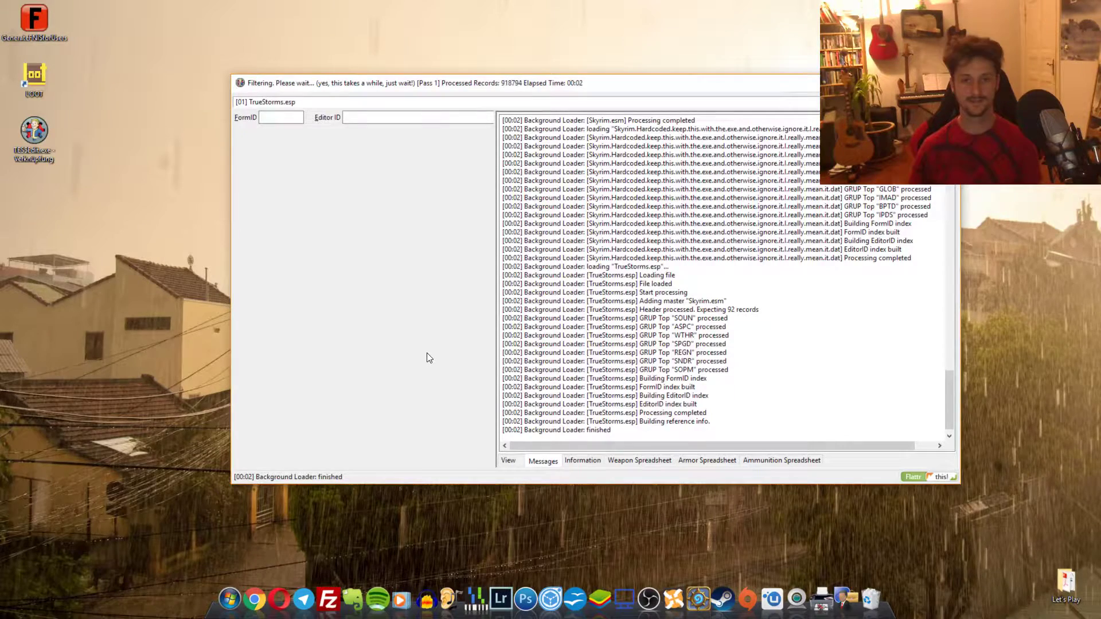
right_click(293, 164)
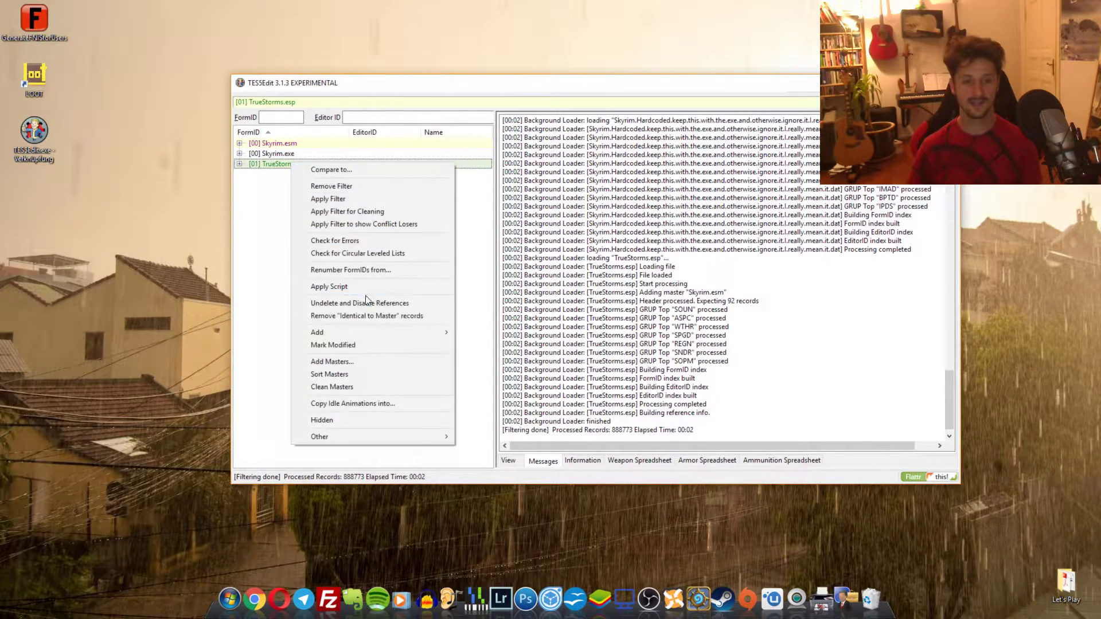
left_click(366, 315)
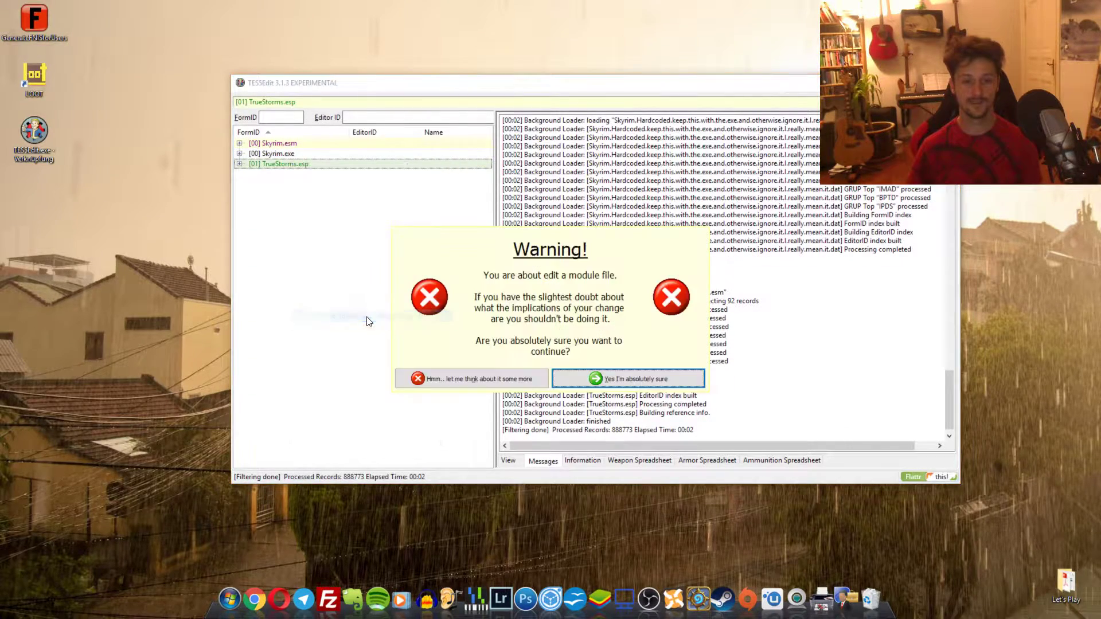
left_click(646, 378)
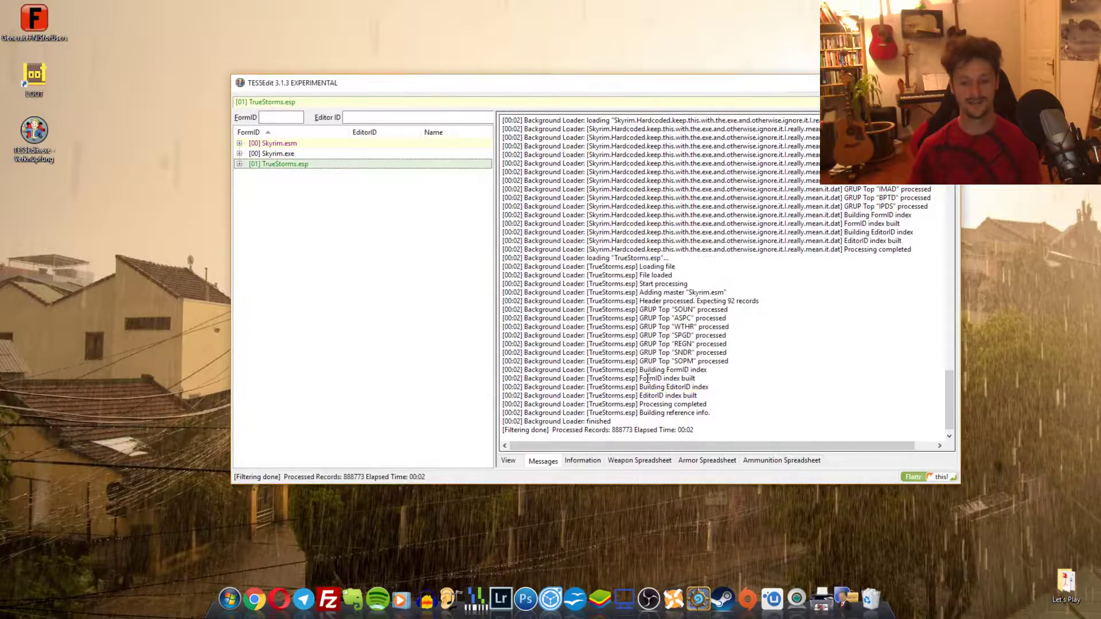
right_click(303, 169)
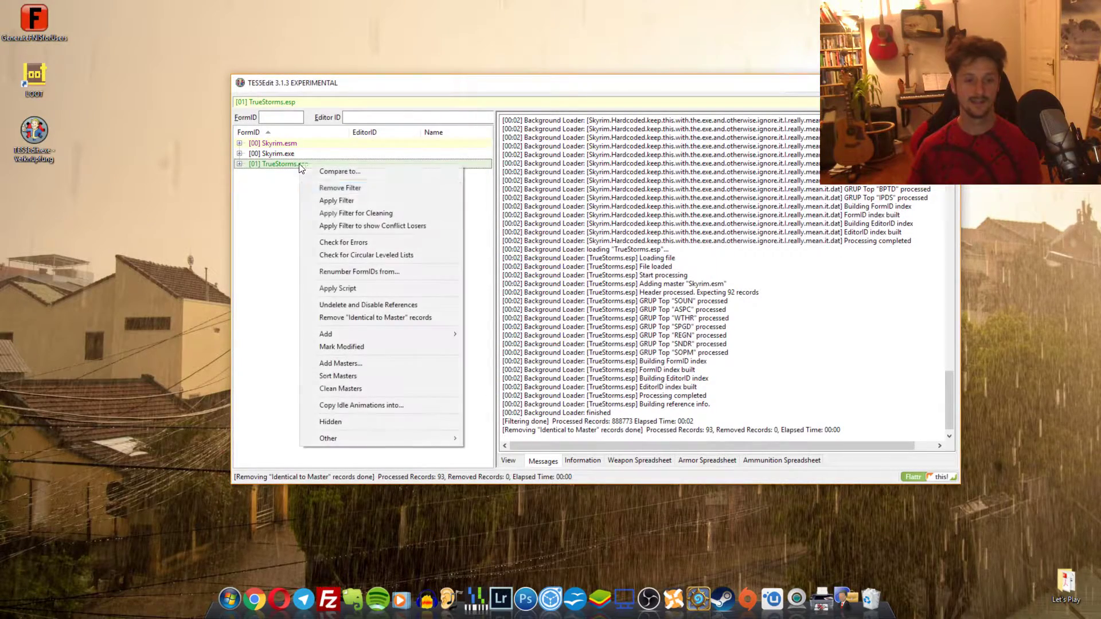
left_click(391, 305)
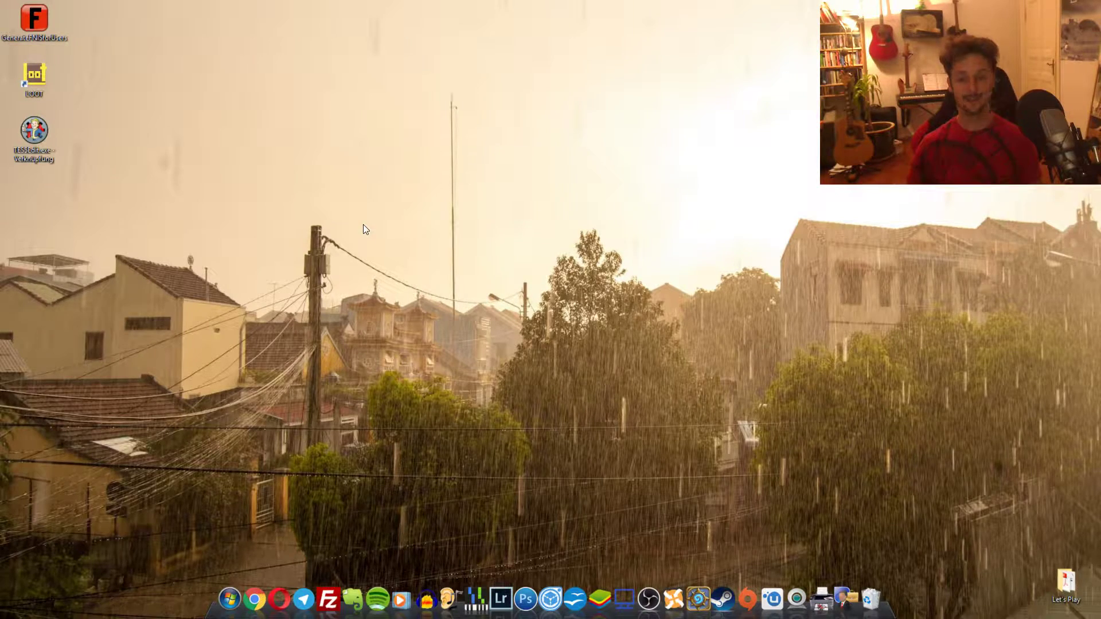
Open Nexus Mod Manager for Skyrim and show the plugin list with its column widened to reveal full plugin names.
left_click(672, 585)
double_click(518, 306)
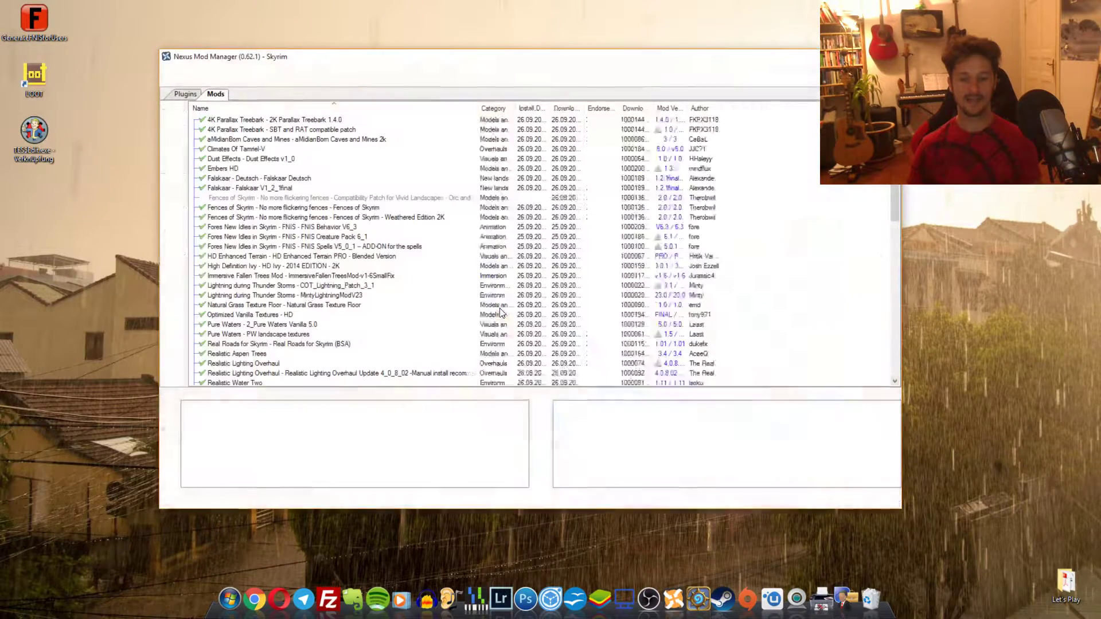
left_click(177, 95)
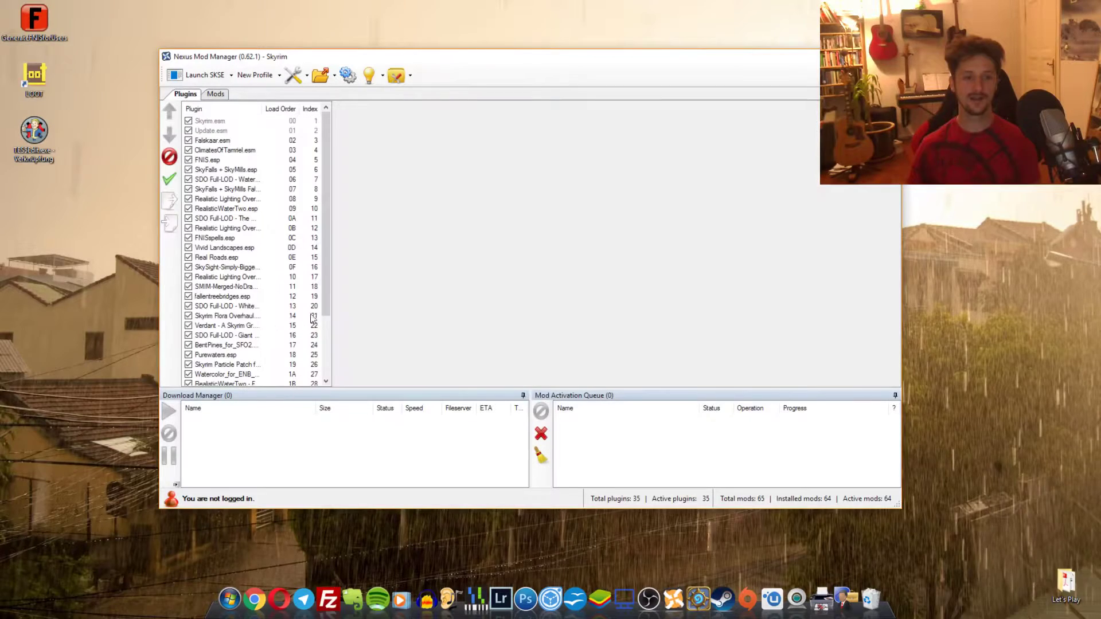
left_click_drag(332, 206, 458, 211)
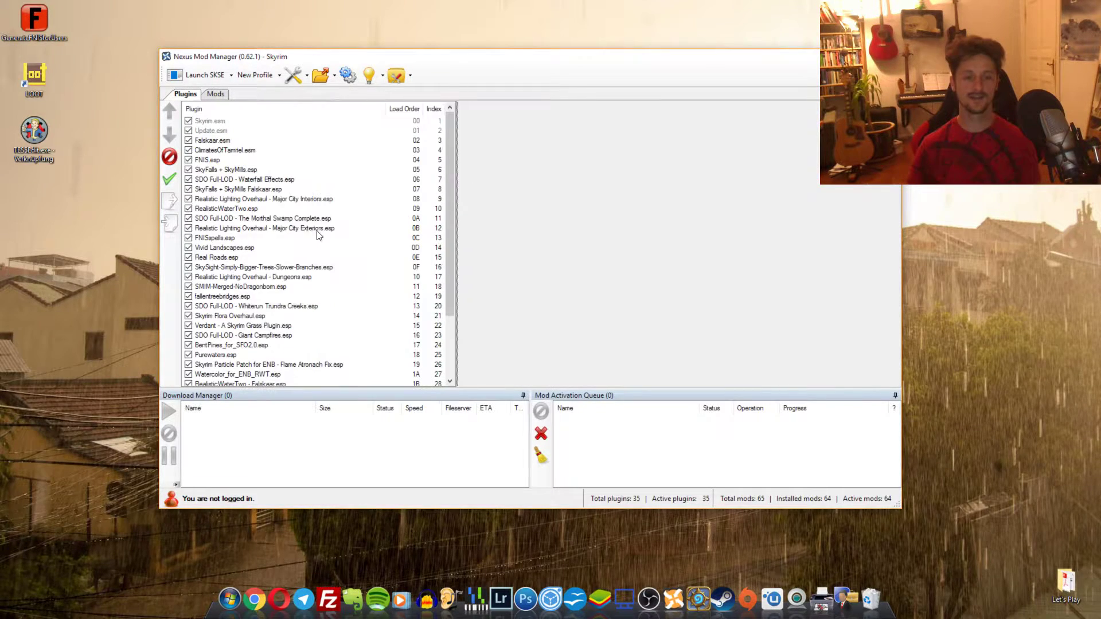
Check the plugin load order from beginning to end and launch the game through SKSE.
scroll(321, 218, "down", 3)
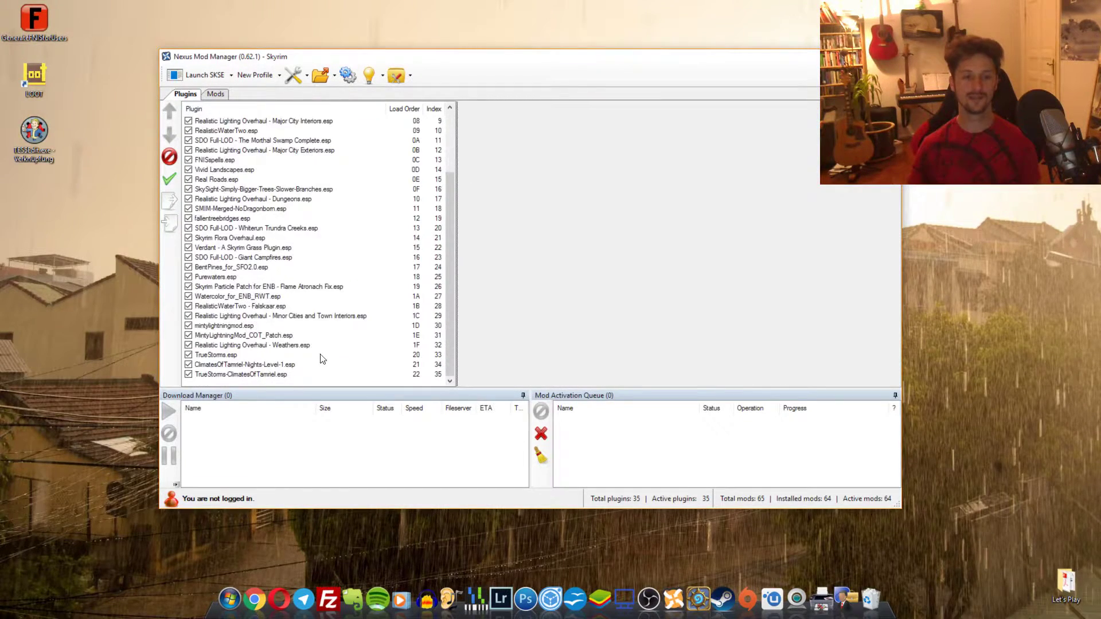
scroll(321, 358, "up", 3)
scroll(281, 313, "down", 3)
scroll(288, 327, "up", 3)
left_click(197, 77)
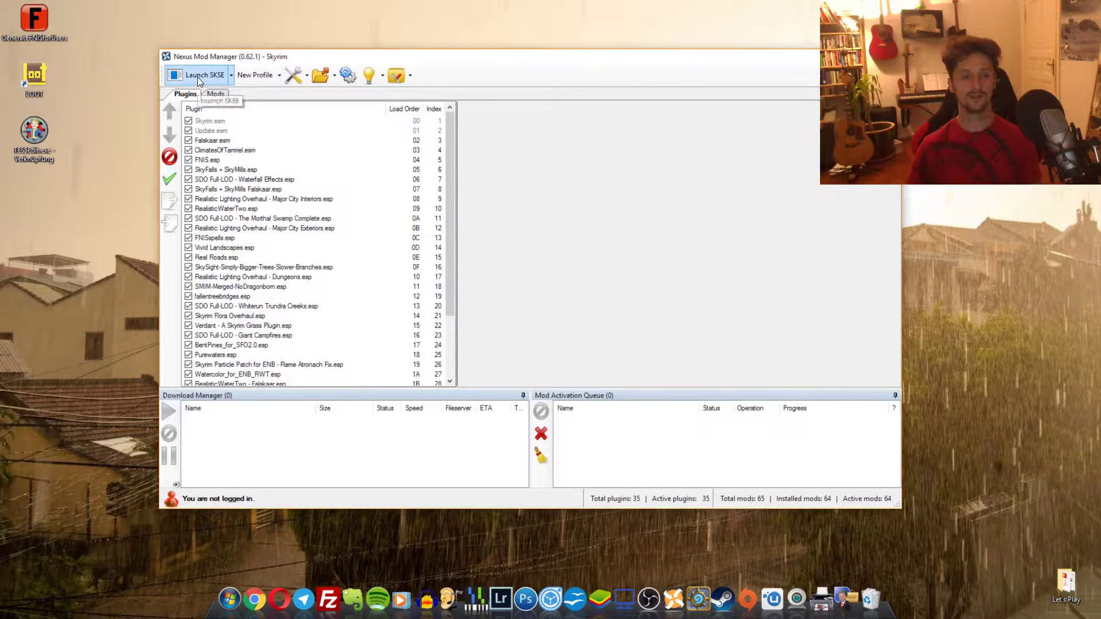